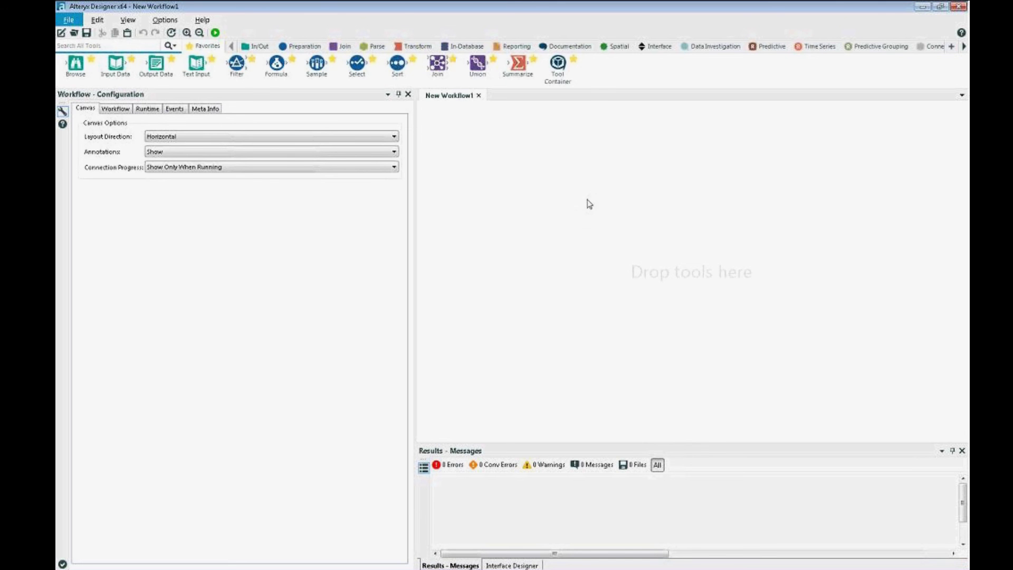
# Add an Input Data tool to the canvas and connect it to the recent file RE_ModelInput.yxdb.
pyautogui.moveTo(116, 64); pyautogui.dragTo(471, 180)
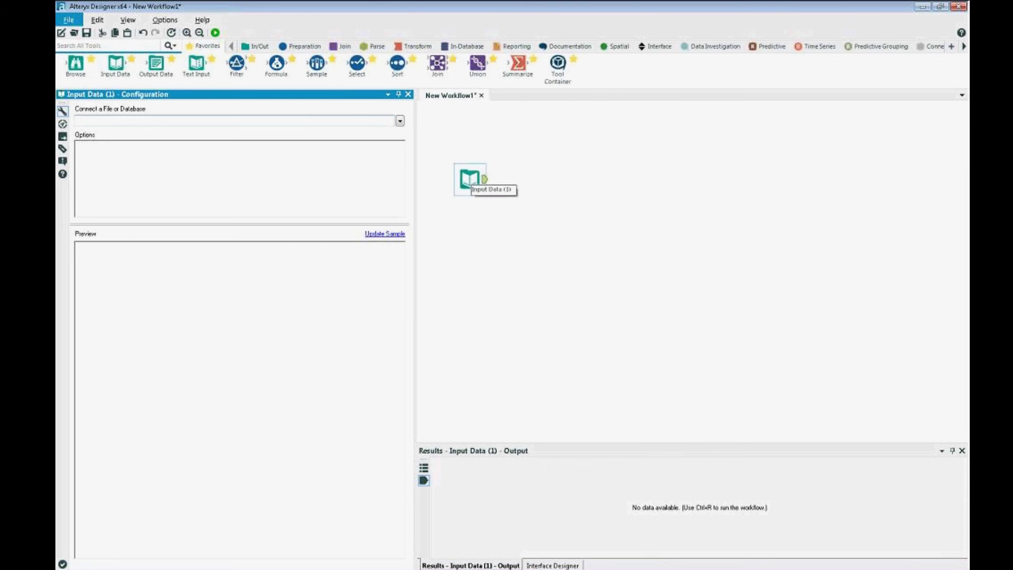
pyautogui.click(400, 121)
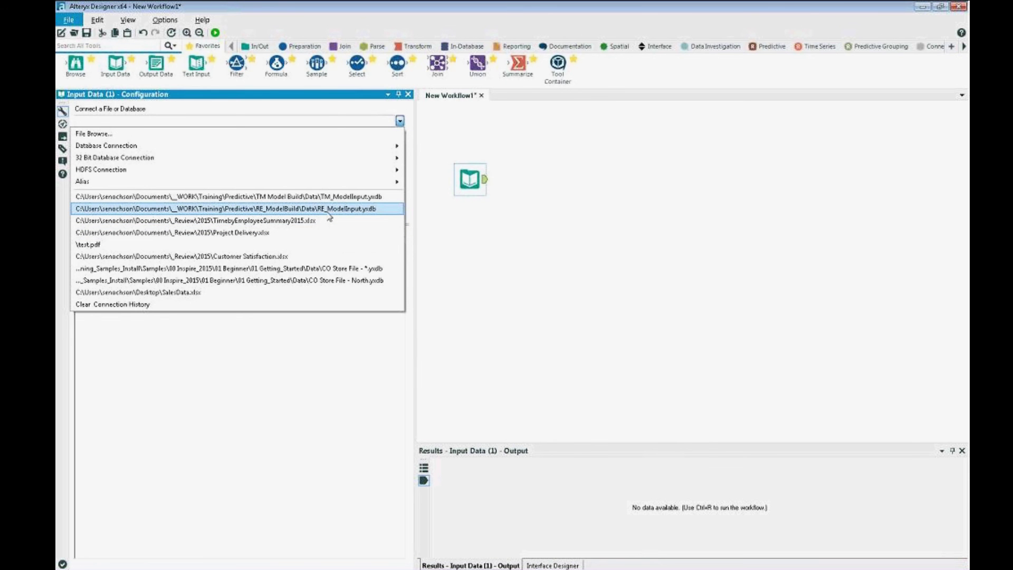
pyautogui.click(341, 209)
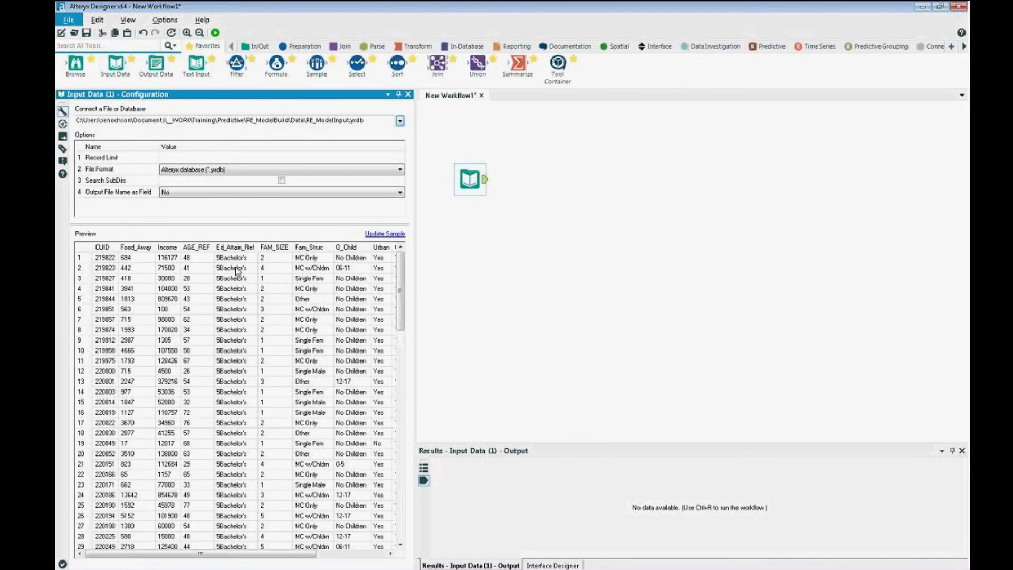
# Examine the input file's preview, from the first records across to the ColDeg and MCwChldrn fields.
pyautogui.moveTo(238, 258); pyautogui.dragTo(234, 304)
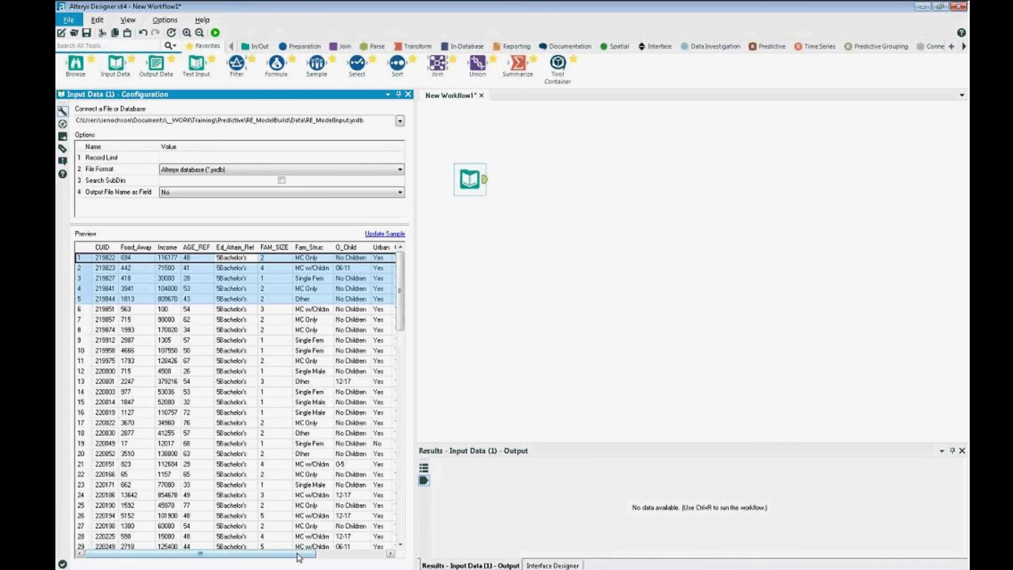
pyautogui.moveTo(300, 553); pyautogui.dragTo(369, 553)
pyautogui.click(319, 259)
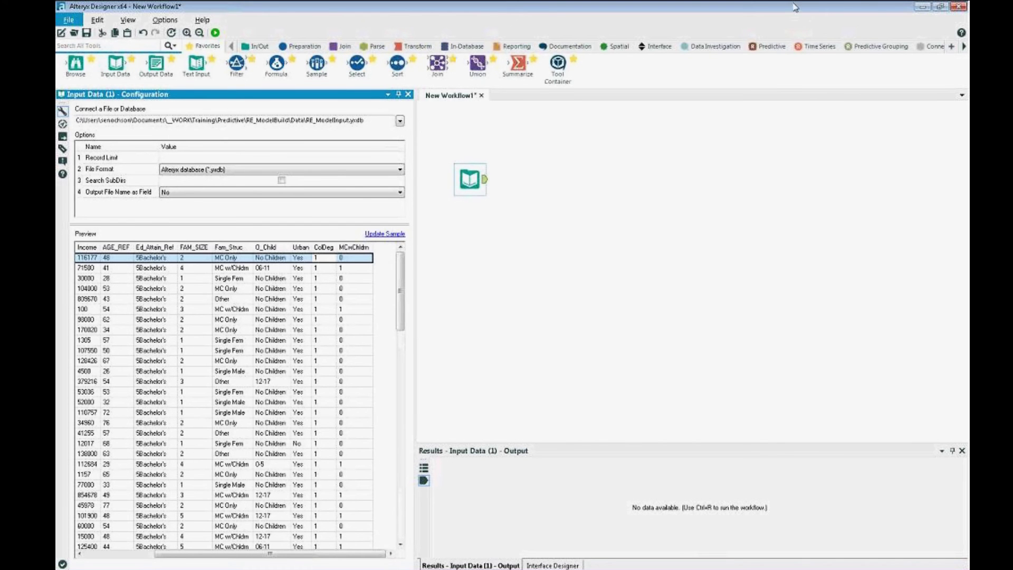
# Add a Linear Regression tool connected to the Input Data tool's output and name the model LinMod.
pyautogui.click(770, 46)
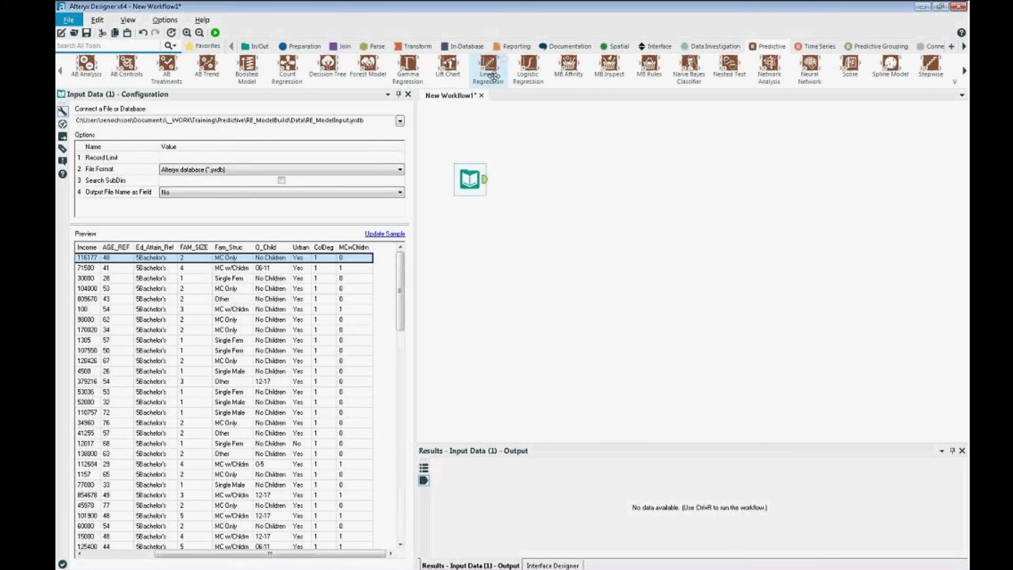
pyautogui.moveTo(493, 66); pyautogui.dragTo(547, 178)
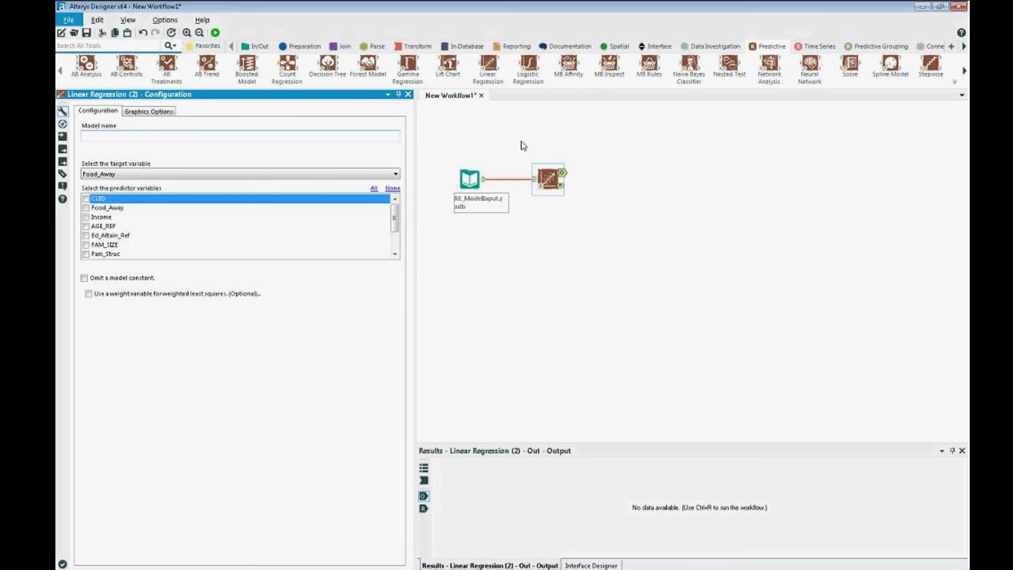
pyautogui.click(86, 137)
pyautogui.write('LinMod')
# Choose Food_Away as the target variable of the linear regression.
pyautogui.click(129, 175)
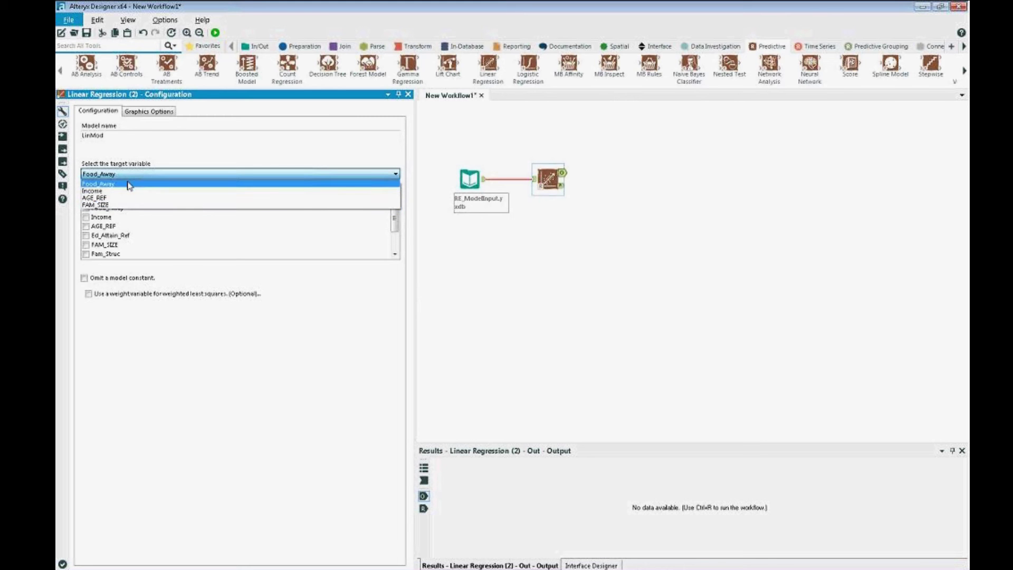
pyautogui.click(133, 188)
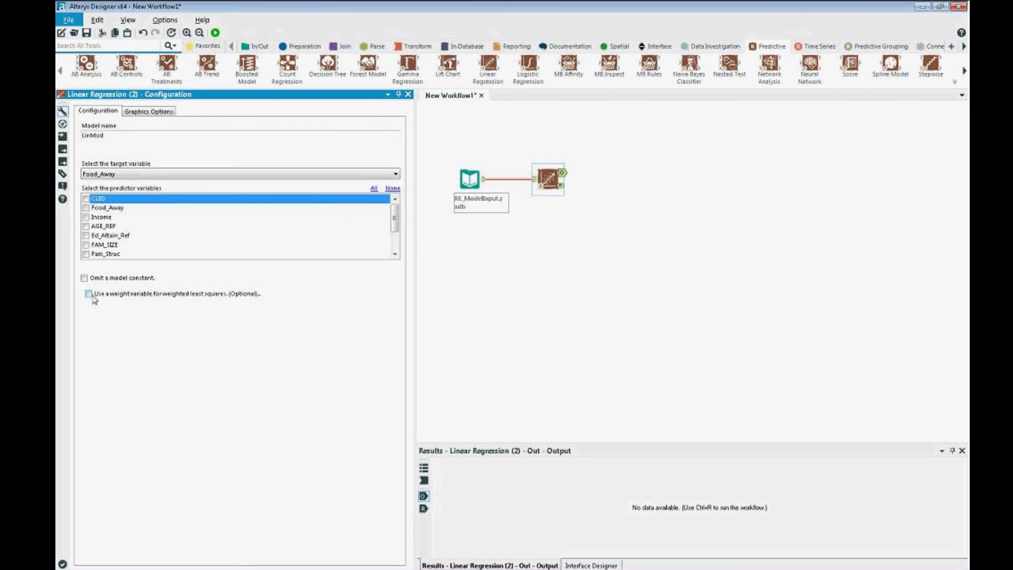
pyautogui.click(115, 176)
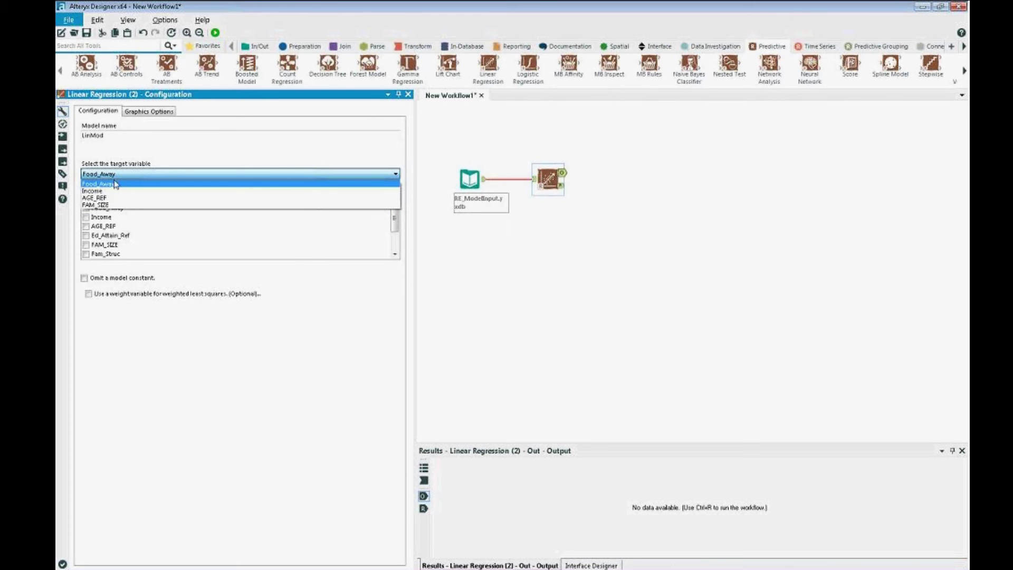
pyautogui.click(116, 184)
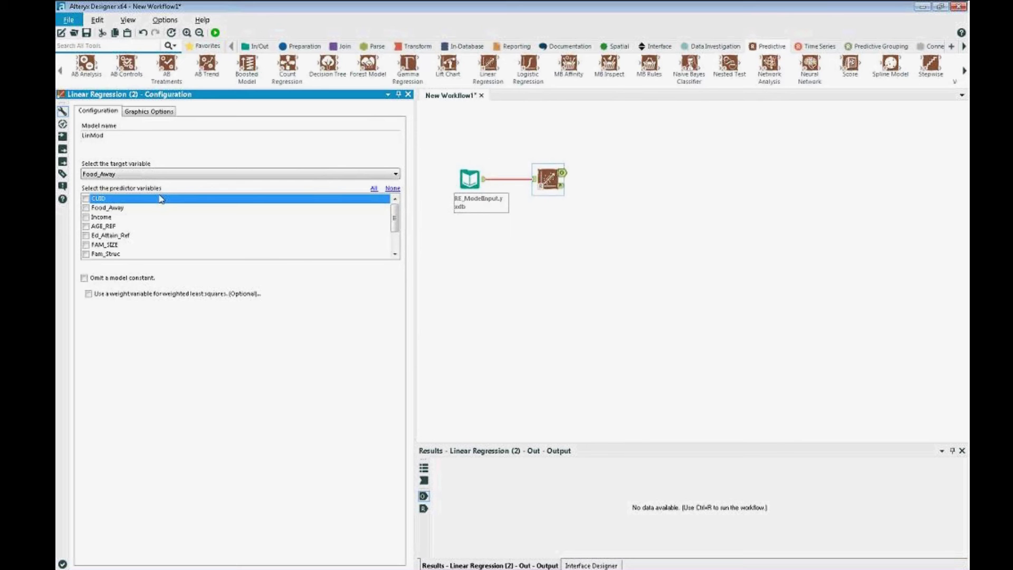
# Select Income, AGE_REF, Ed_Attain_Ref, FAM_SIZE, Fam_Struc, O_Child and Urban as the model's predictor variables.
pyautogui.moveTo(394, 219); pyautogui.dragTo(393, 246)
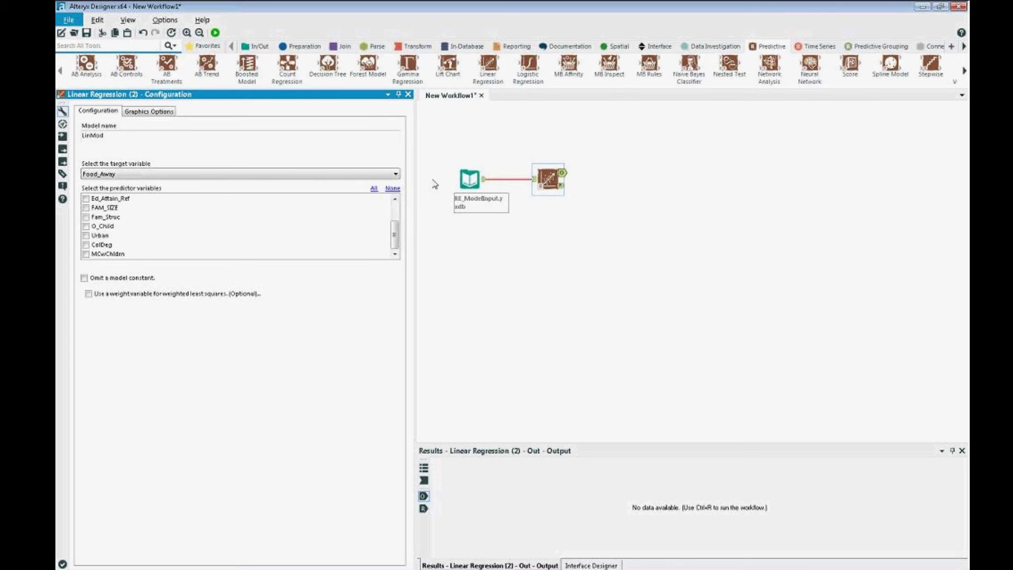
pyautogui.moveTo(394, 232)
pyautogui.mouseDown()
pyautogui.moveTo(396, 213)
pyautogui.moveTo(398, 240)
pyautogui.mouseUp()
pyautogui.moveTo(395, 234); pyautogui.dragTo(394, 215)
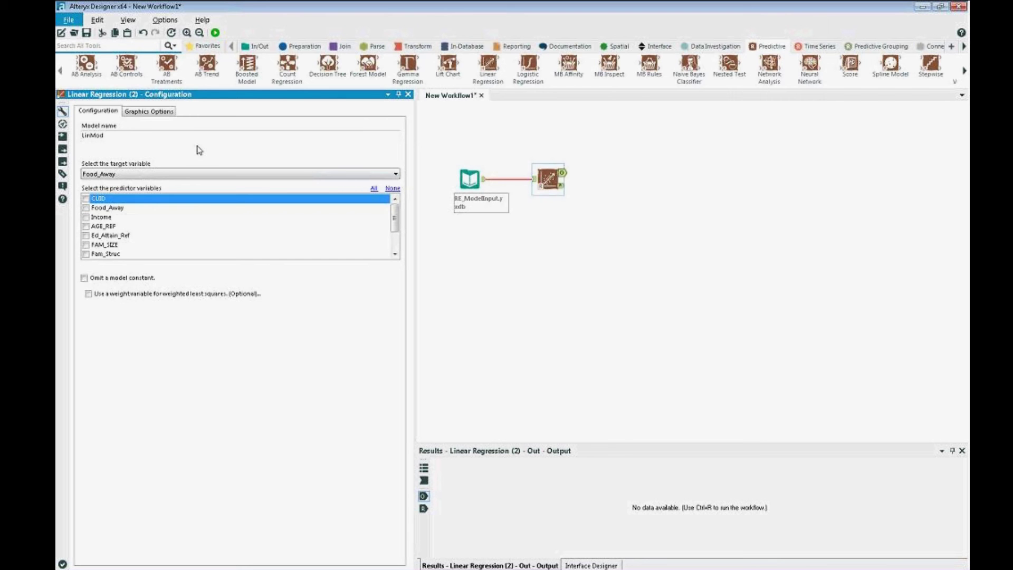
pyautogui.click(86, 217)
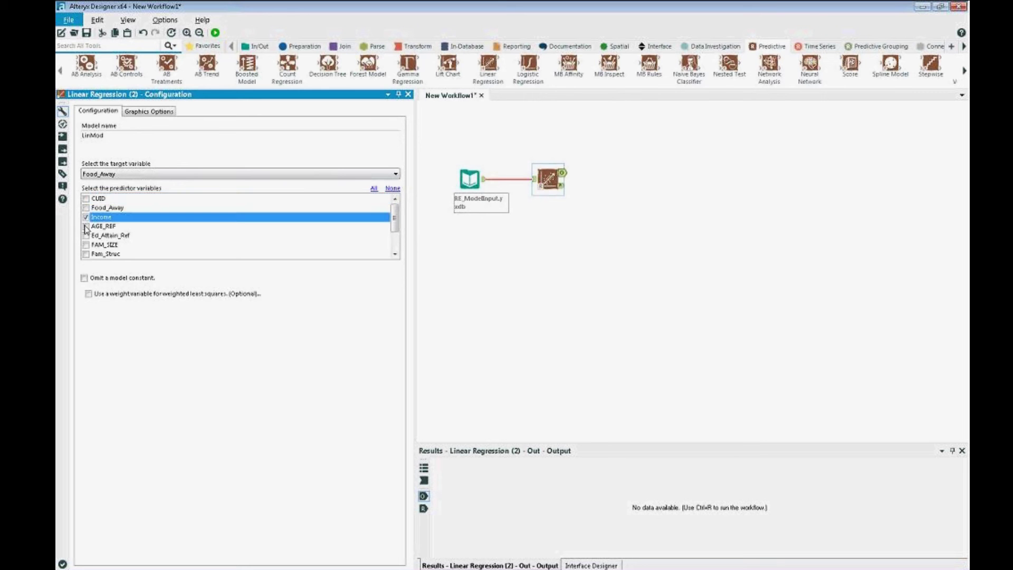
pyautogui.click(86, 226)
pyautogui.click(86, 235)
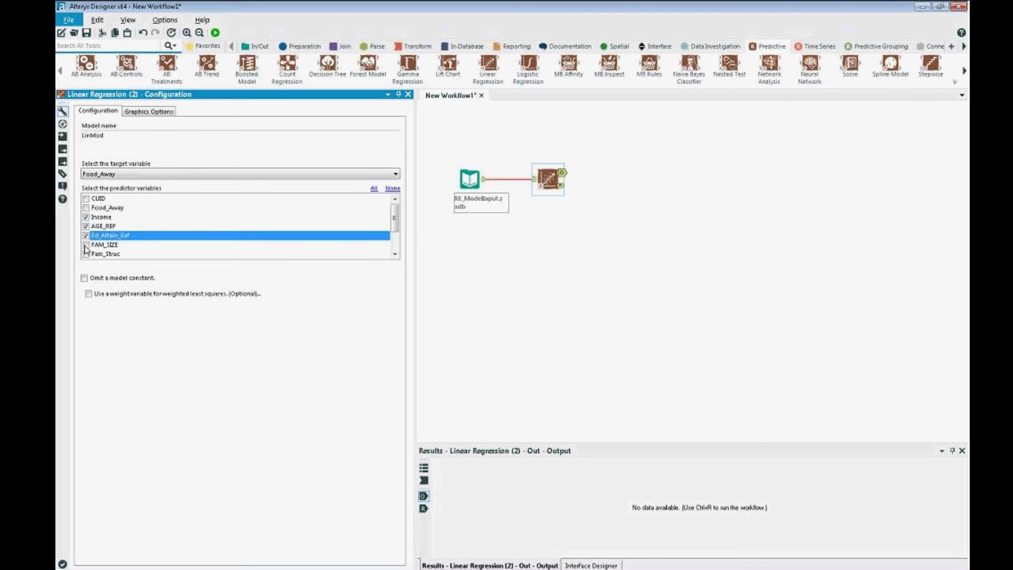
pyautogui.click(86, 245)
pyautogui.click(86, 254)
pyautogui.scroll(-2, 88, 258)
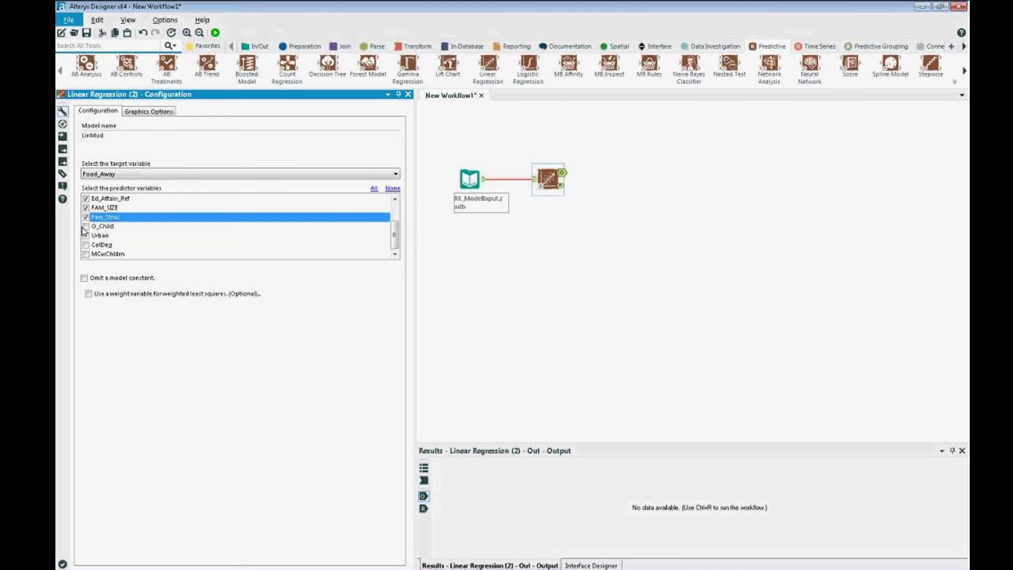
pyautogui.click(86, 226)
pyautogui.click(87, 235)
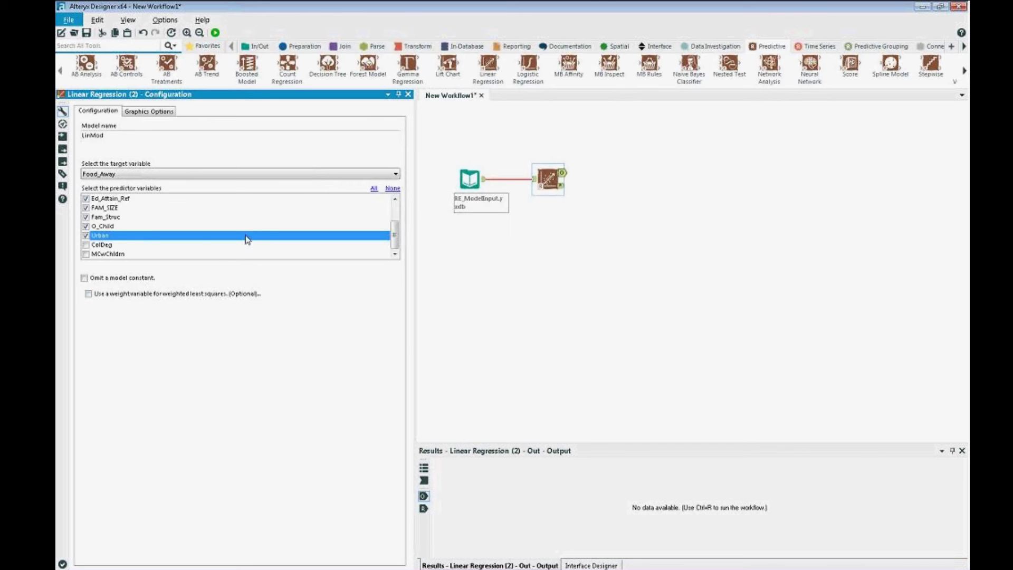
# Add Browse tools to all outputs of the Linear Regression tool and run the workflow.
pyautogui.rightClick(543, 182)
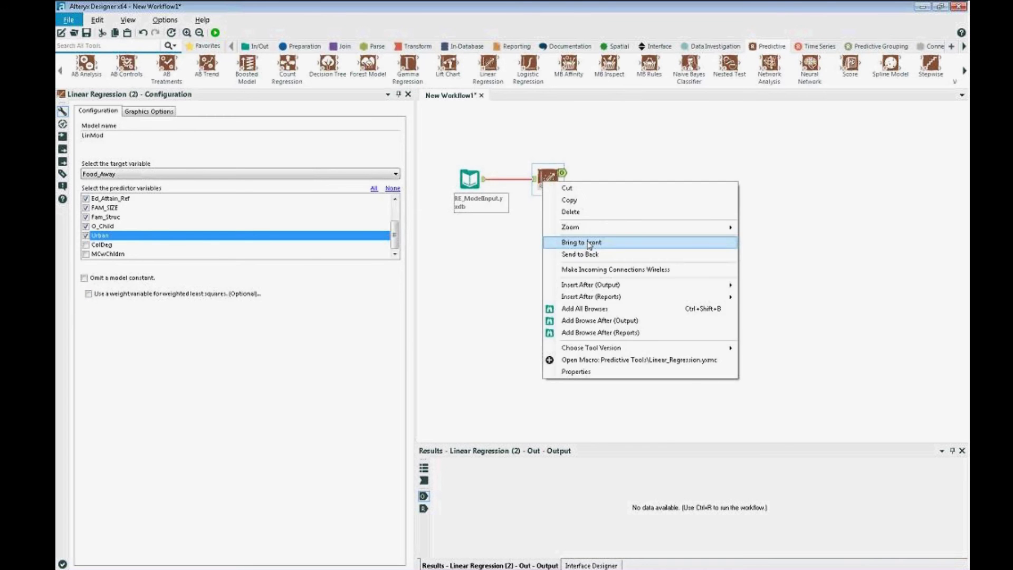
pyautogui.click(605, 311)
pyautogui.click(215, 32)
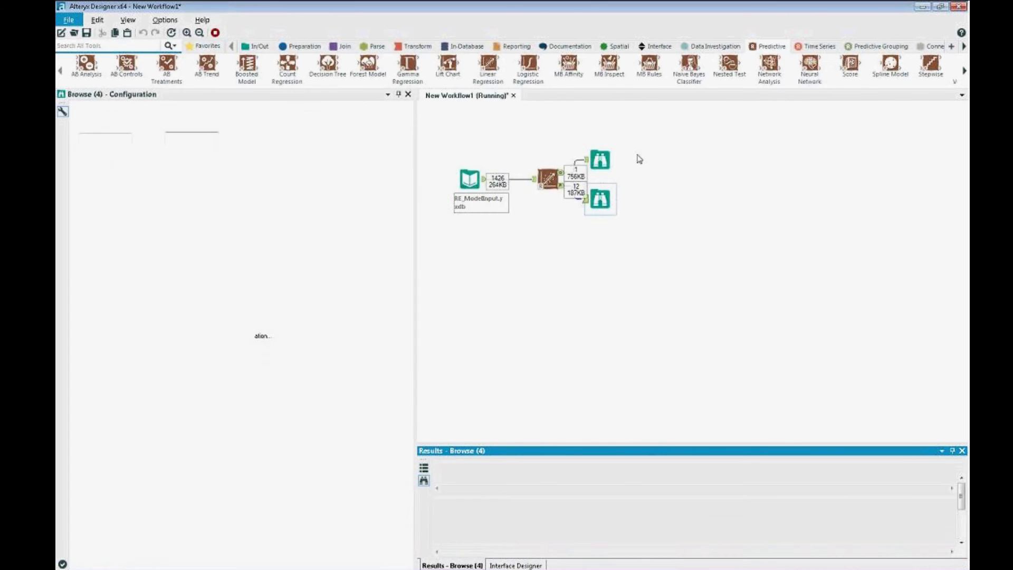
# View the model object's Browse results, and open all records of the regression report in a new window.
pyautogui.click(599, 160)
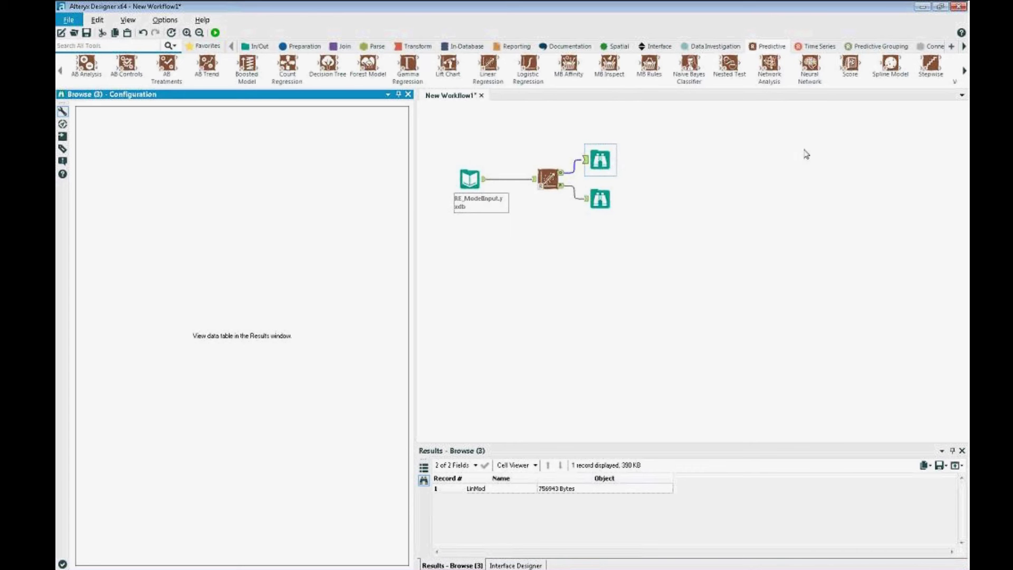
pyautogui.click(585, 490)
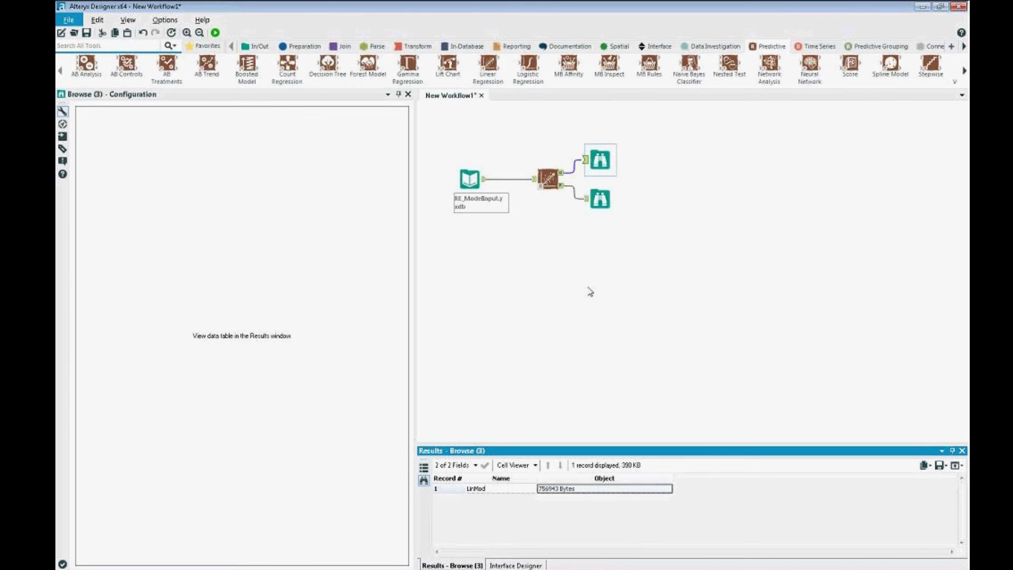
pyautogui.click(600, 199)
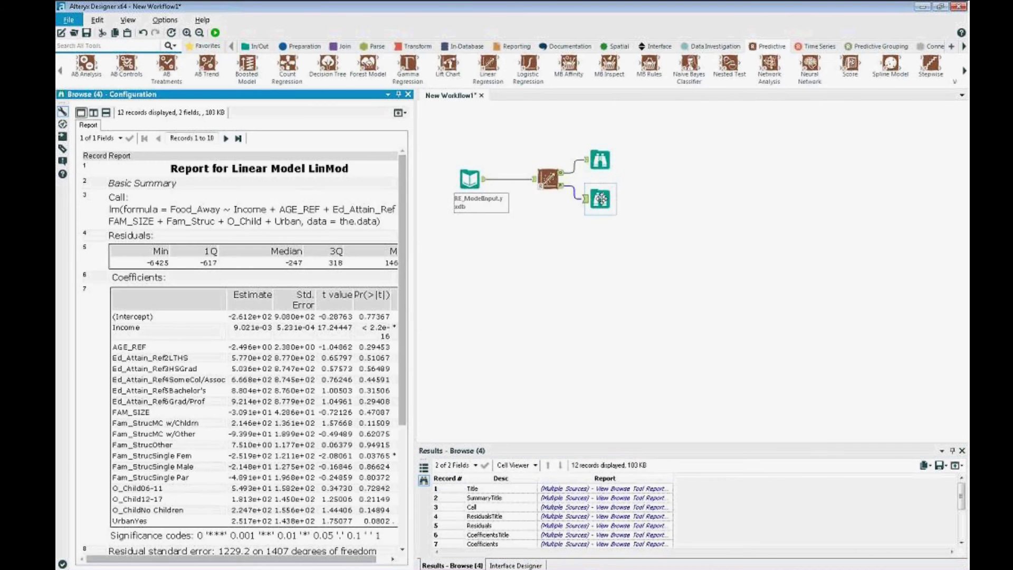
pyautogui.click(399, 113)
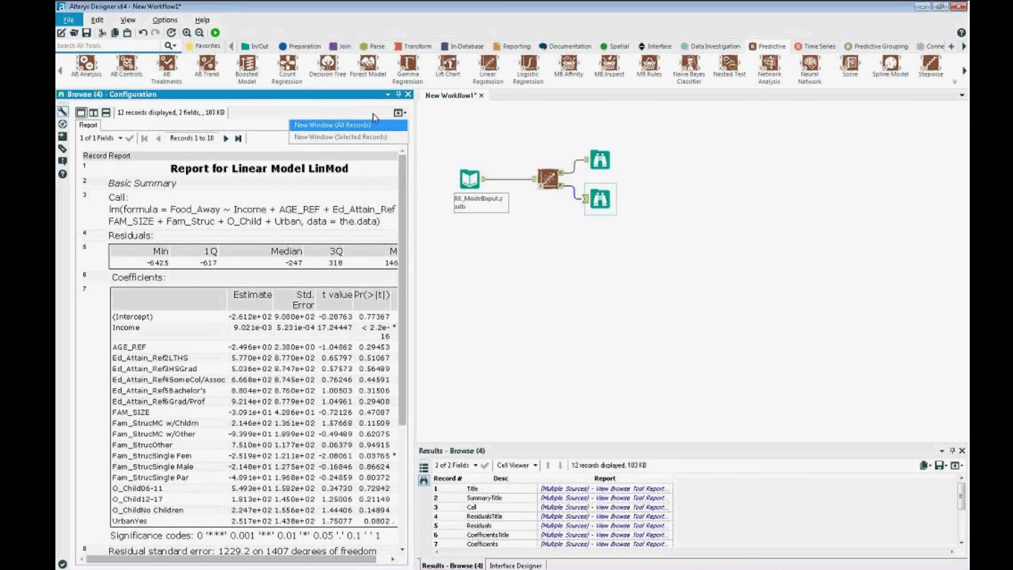
pyautogui.click(400, 126)
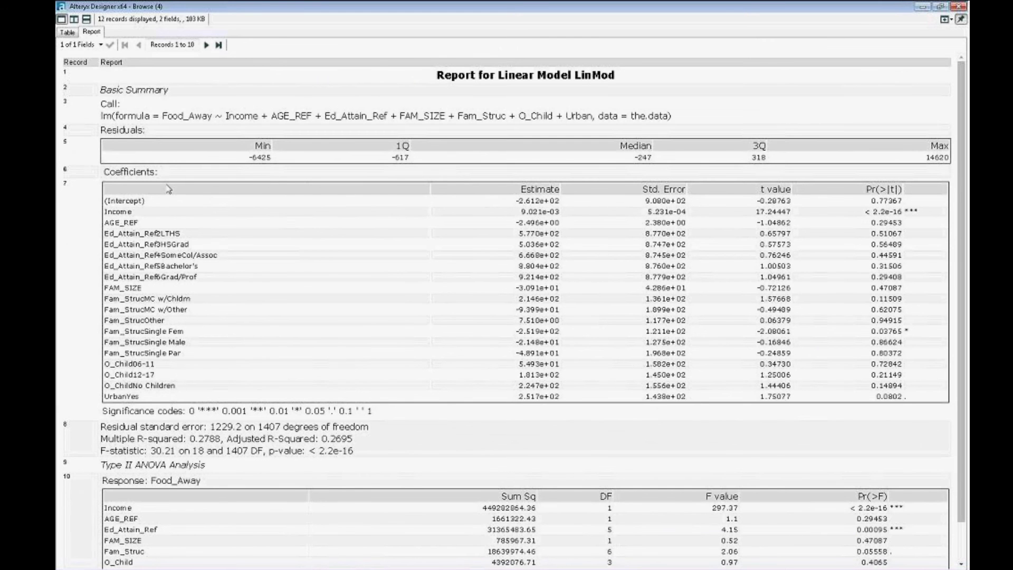
# Examine the report's model call and the coefficient estimates for Income and the Ed_Attain_Ref levels.
pyautogui.moveTo(101, 105); pyautogui.dragTo(126, 111)
pyautogui.click(125, 110)
pyautogui.moveTo(102, 103); pyautogui.dragTo(121, 104)
pyautogui.moveTo(105, 234); pyautogui.dragTo(205, 278)
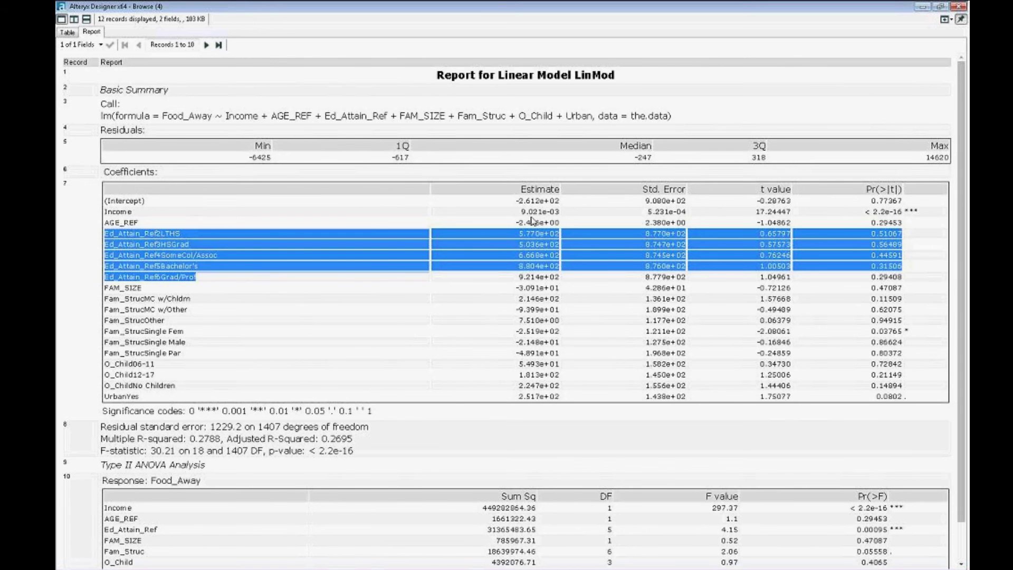
pyautogui.moveTo(521, 188); pyautogui.dragTo(565, 188)
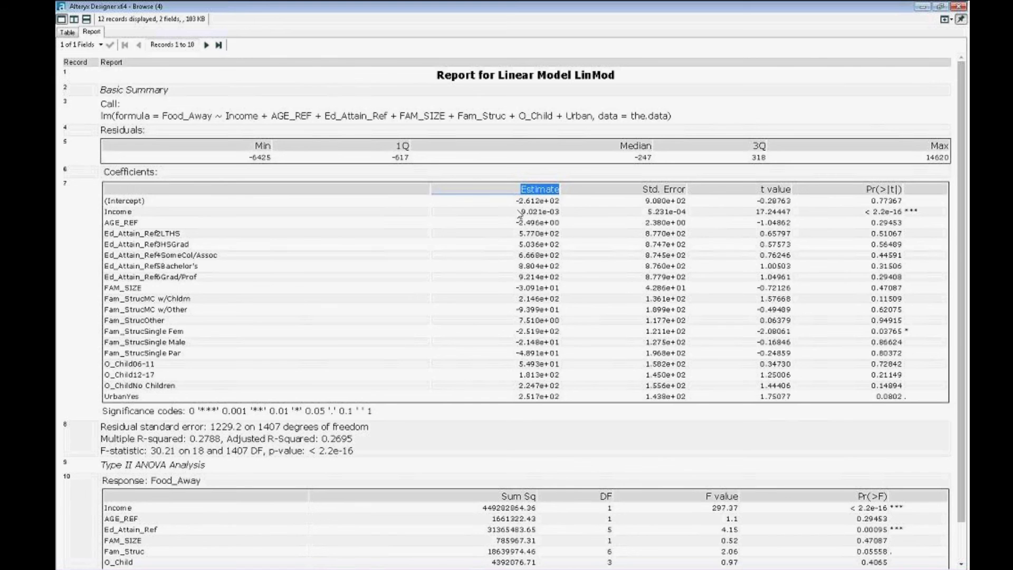
pyautogui.moveTo(133, 211); pyautogui.dragTo(106, 212)
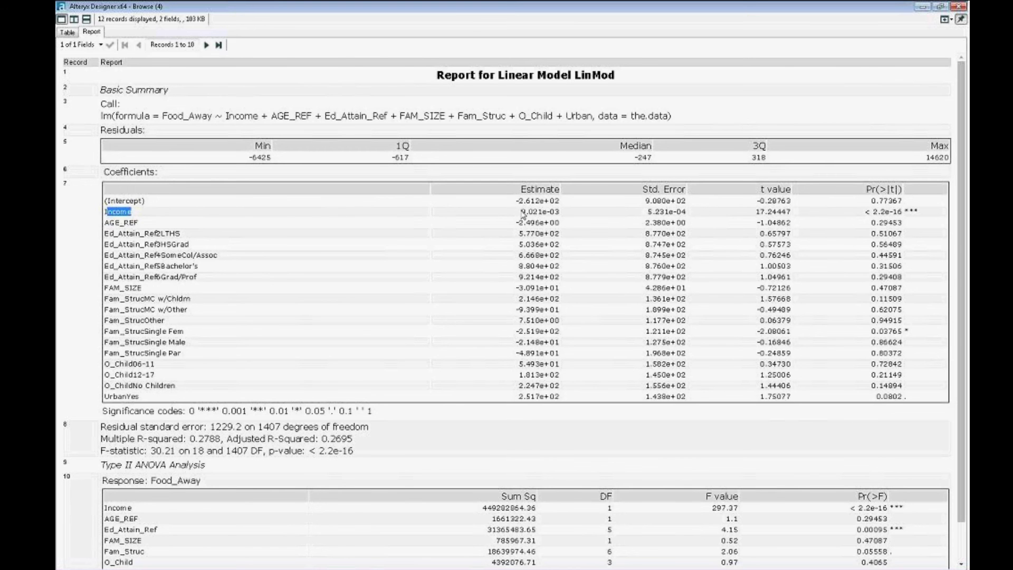
pyautogui.moveTo(523, 211); pyautogui.dragTo(560, 211)
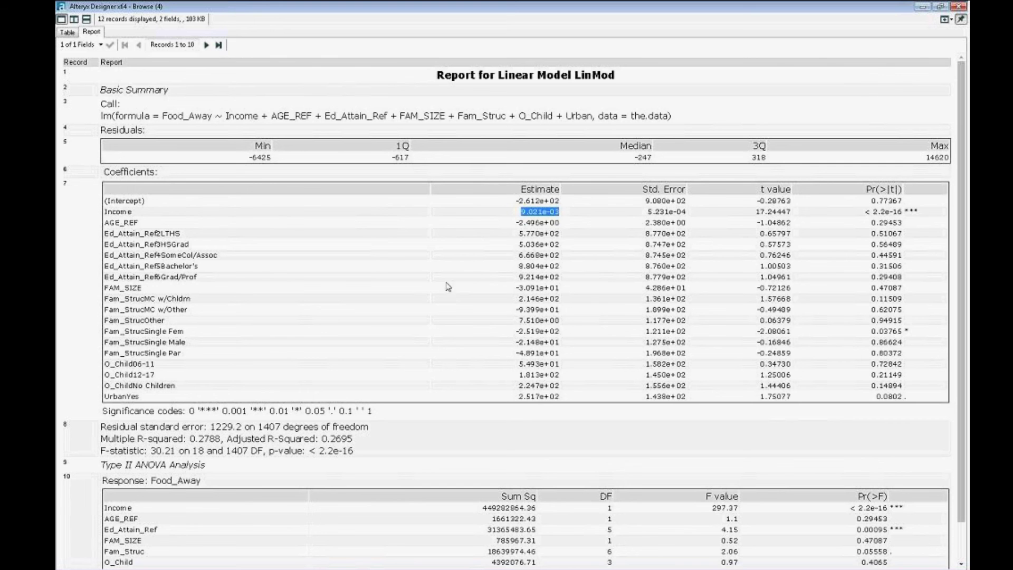
pyautogui.moveTo(129, 244); pyautogui.dragTo(140, 257)
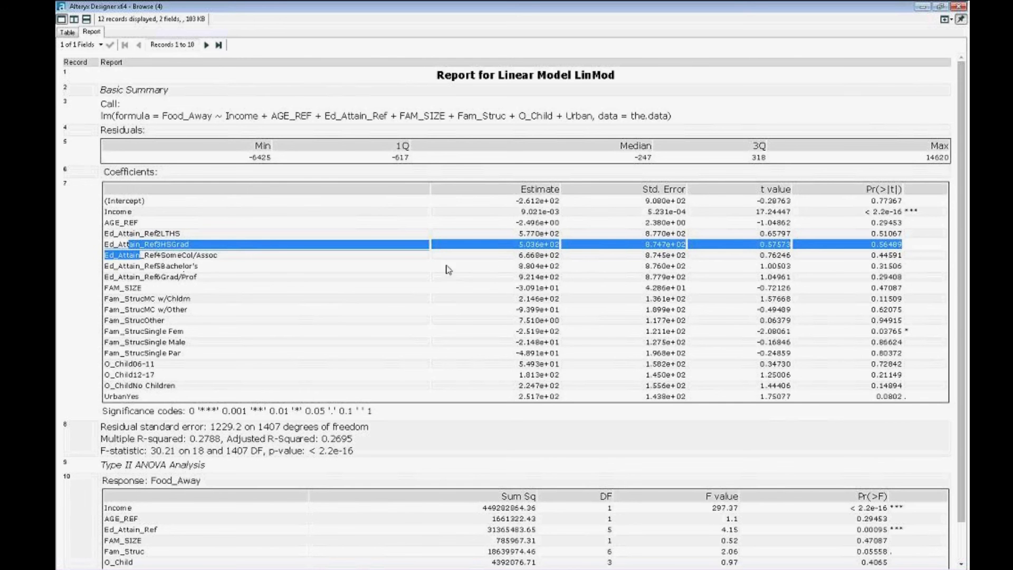
pyautogui.moveTo(518, 266); pyautogui.dragTo(536, 267)
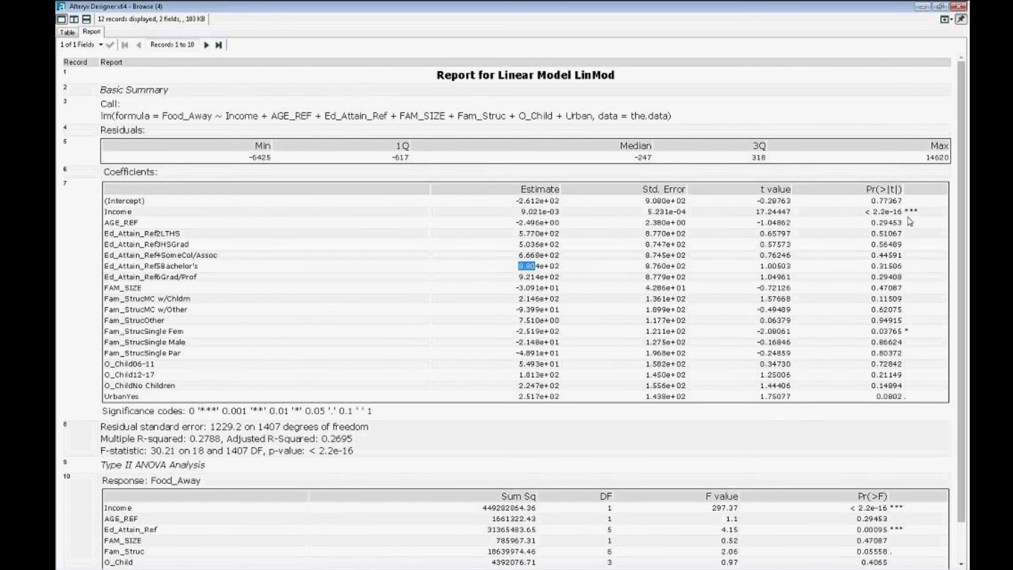
# Compare the significance stars beside Income's p-value with the significance codes below the coefficients table.
pyautogui.moveTo(920, 216)
pyautogui.mouseDown()
pyautogui.moveTo(908, 221)
pyautogui.moveTo(916, 212)
pyautogui.mouseUp()
pyautogui.click(117, 415)
pyautogui.moveTo(117, 414); pyautogui.dragTo(225, 391)
pyautogui.moveTo(320, 396); pyautogui.dragTo(387, 416)
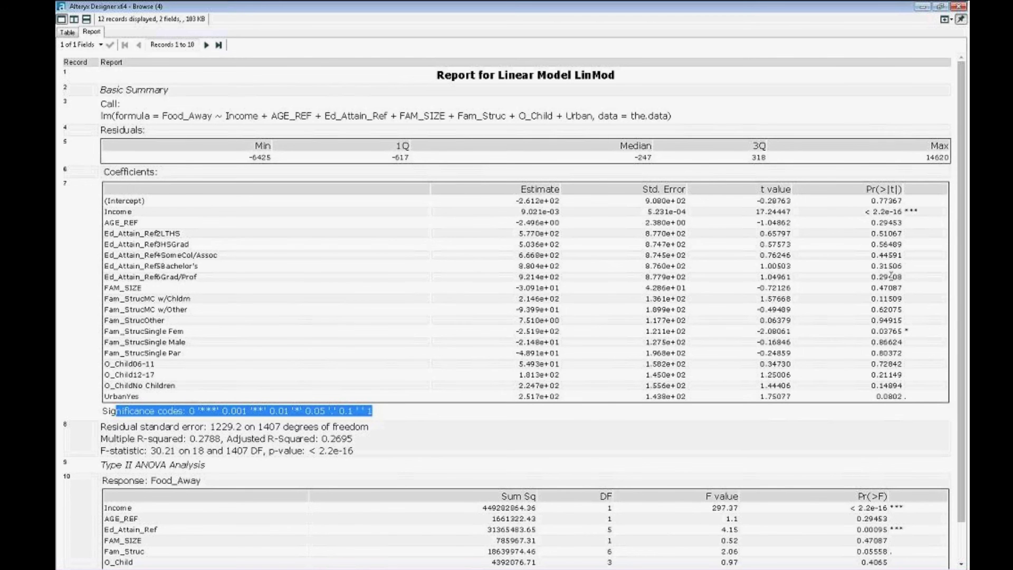
pyautogui.click(861, 217)
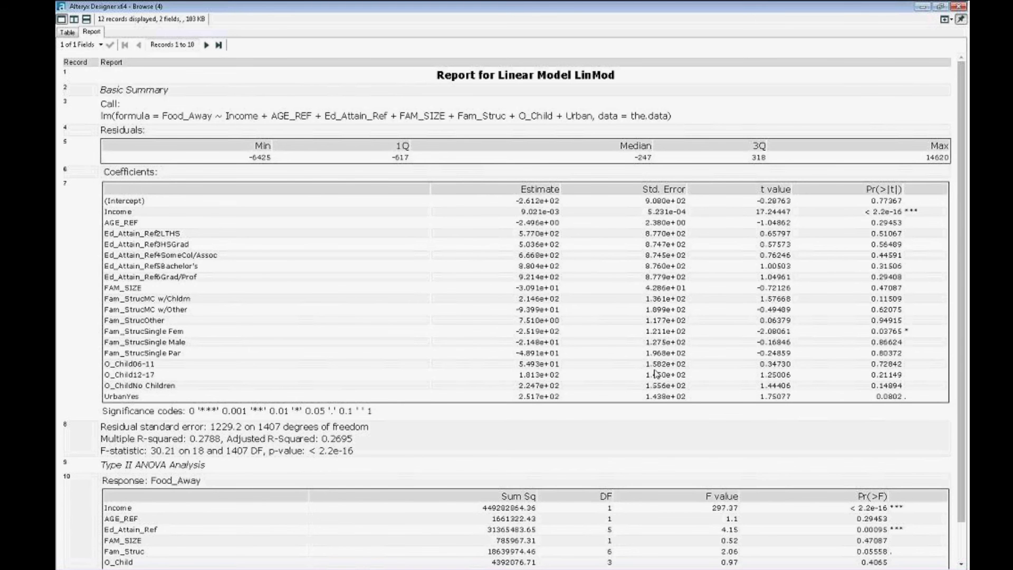
# Review the Type II ANOVA table and the Basic Diagnostic Plots page, ending back on the report's first page.
pyautogui.scroll(-1, 640, 363)
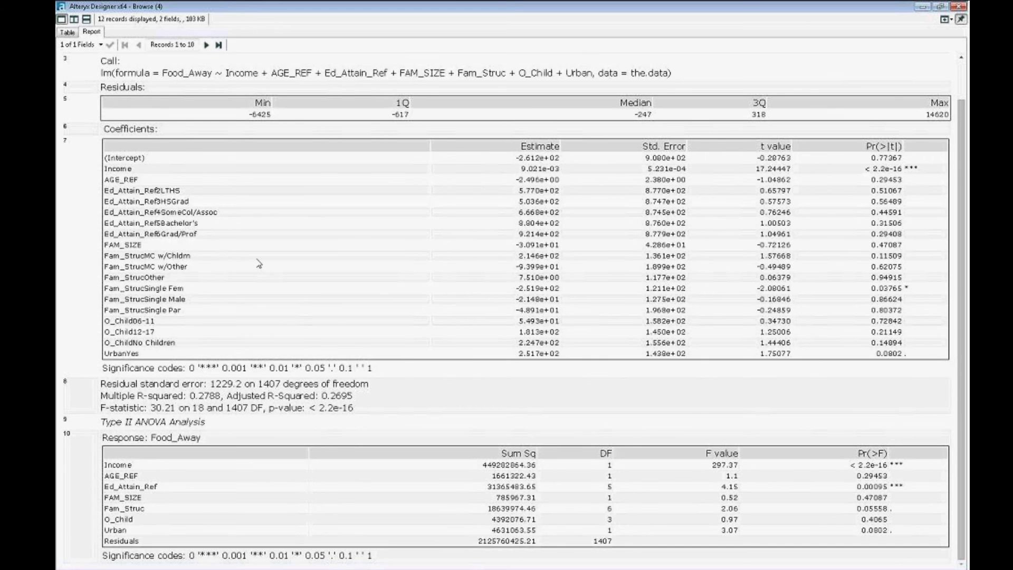
pyautogui.click(144, 248)
pyautogui.click(148, 246)
pyautogui.click(208, 45)
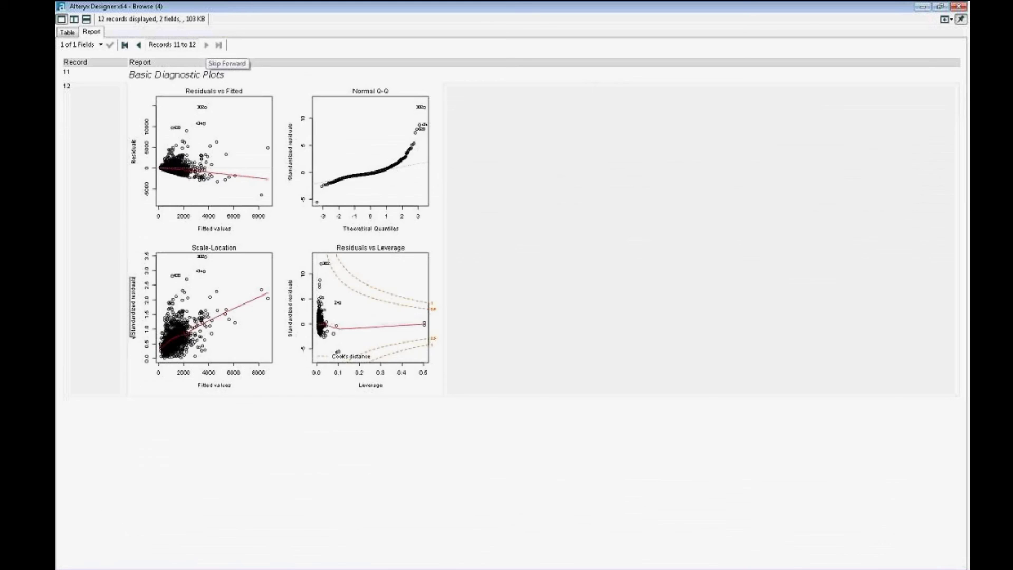
pyautogui.click(139, 45)
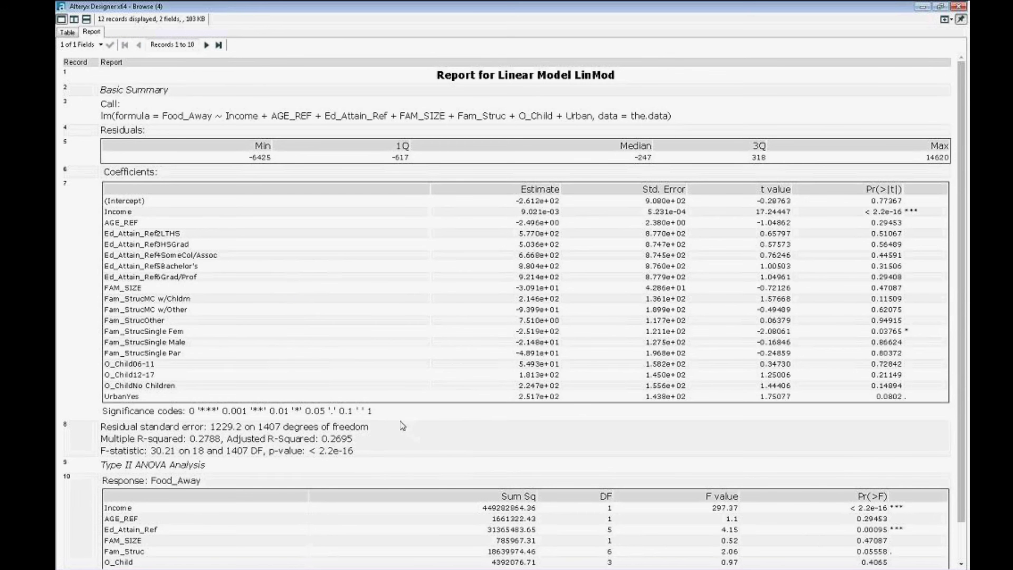
# Examine the first model's adjusted R-squared, overall p-value and Type II ANOVA table, and close the report window.
pyautogui.moveTo(226, 439); pyautogui.dragTo(353, 442)
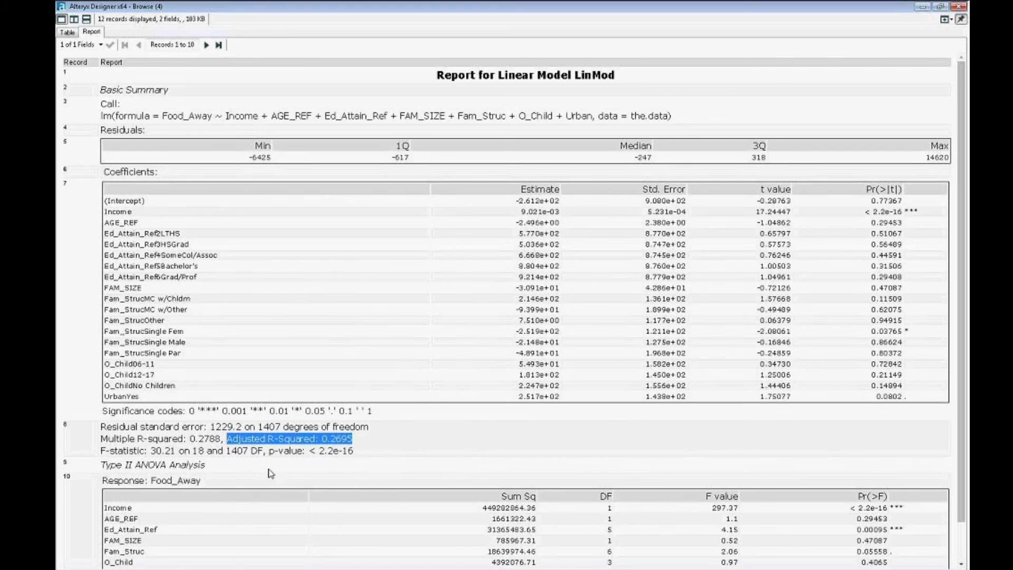
pyautogui.moveTo(269, 451); pyautogui.dragTo(355, 449)
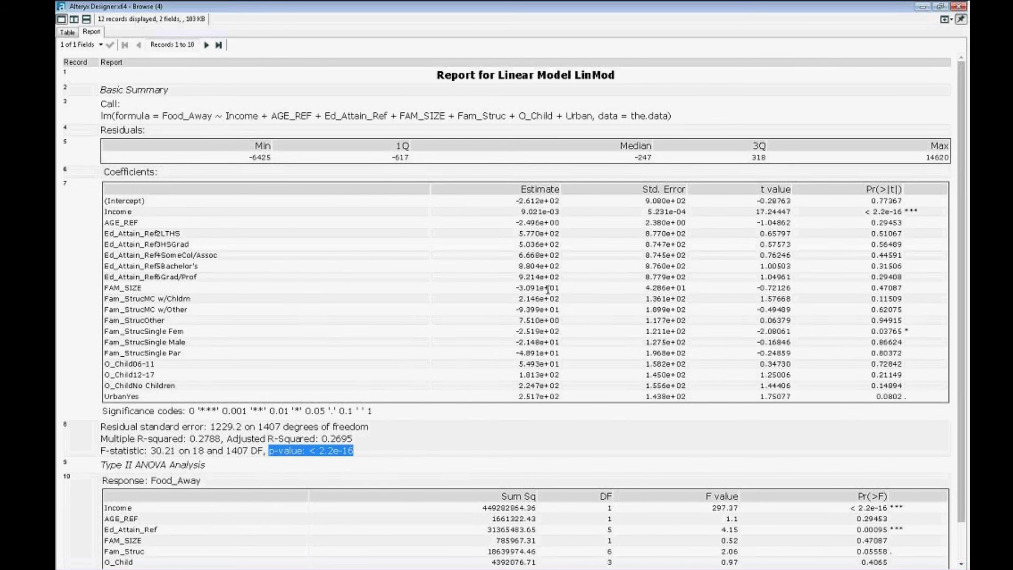
pyautogui.scroll(-1, 547, 289)
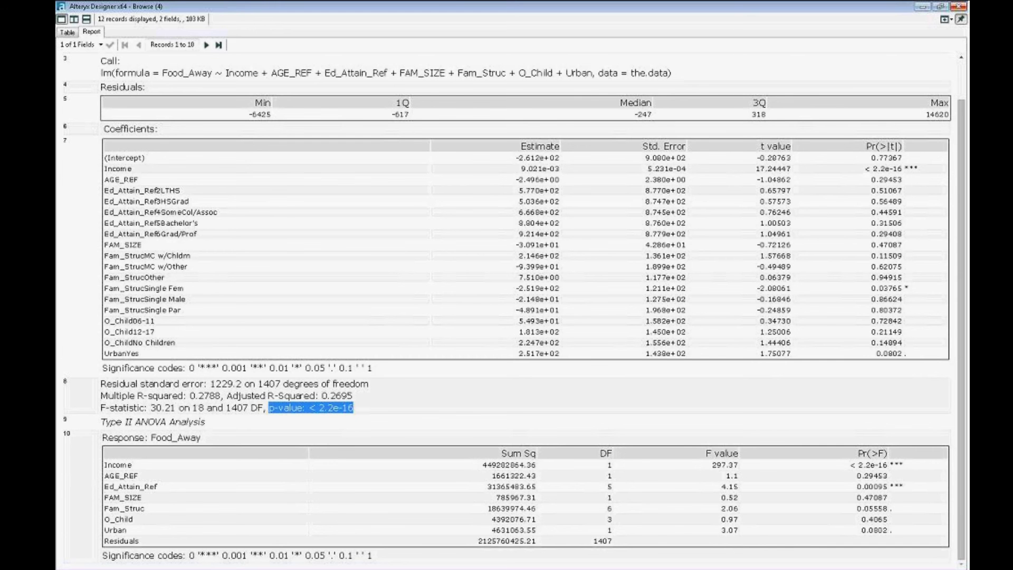
pyautogui.click(960, 18)
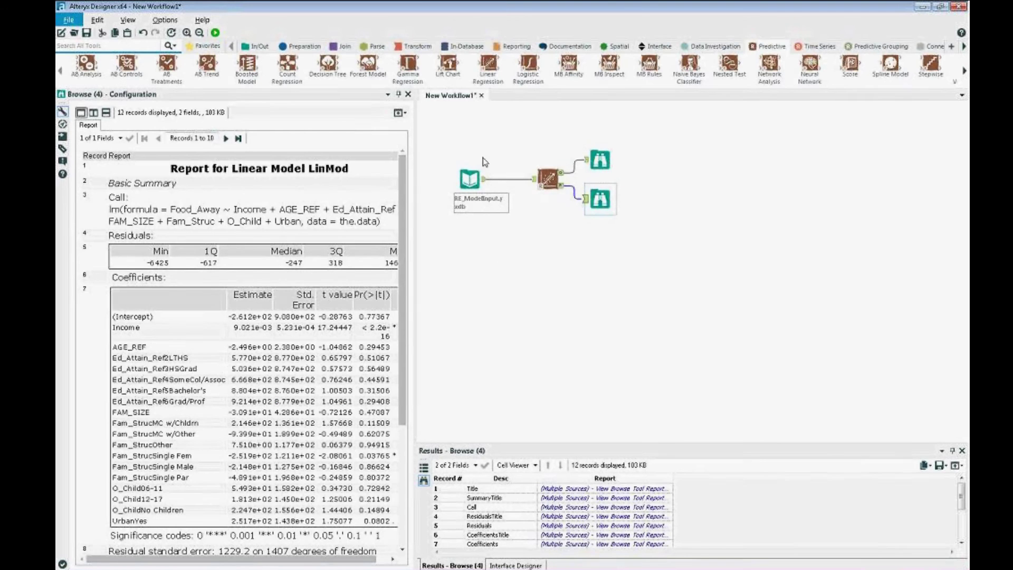
# Replace the predictors Ed_Attain_Ref and Fam_Struc with ColDeg and MCwChldrn in the Linear Regression tool, and run the workflow.
pyautogui.click(538, 181)
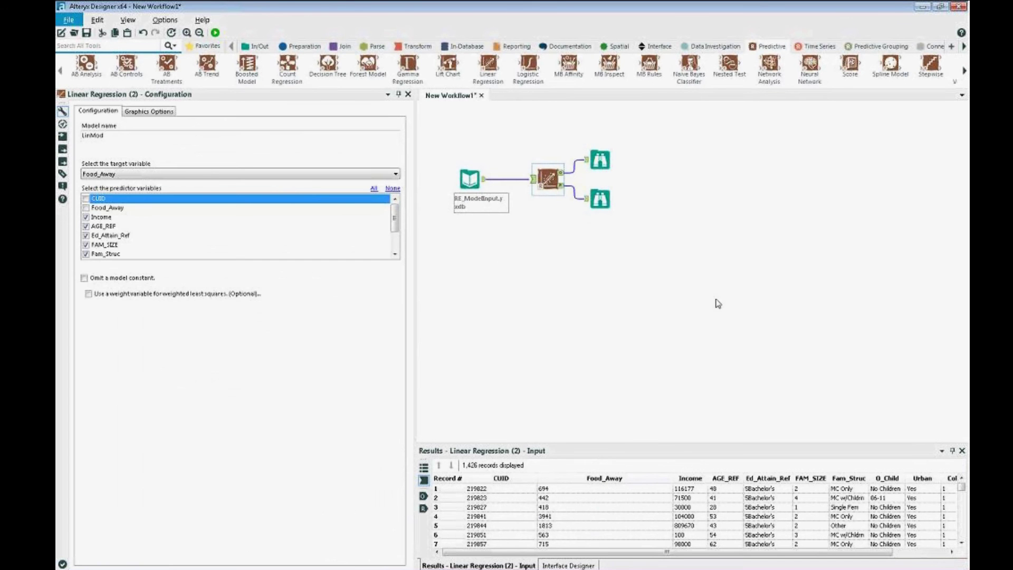
pyautogui.scroll(-2, 382, 231)
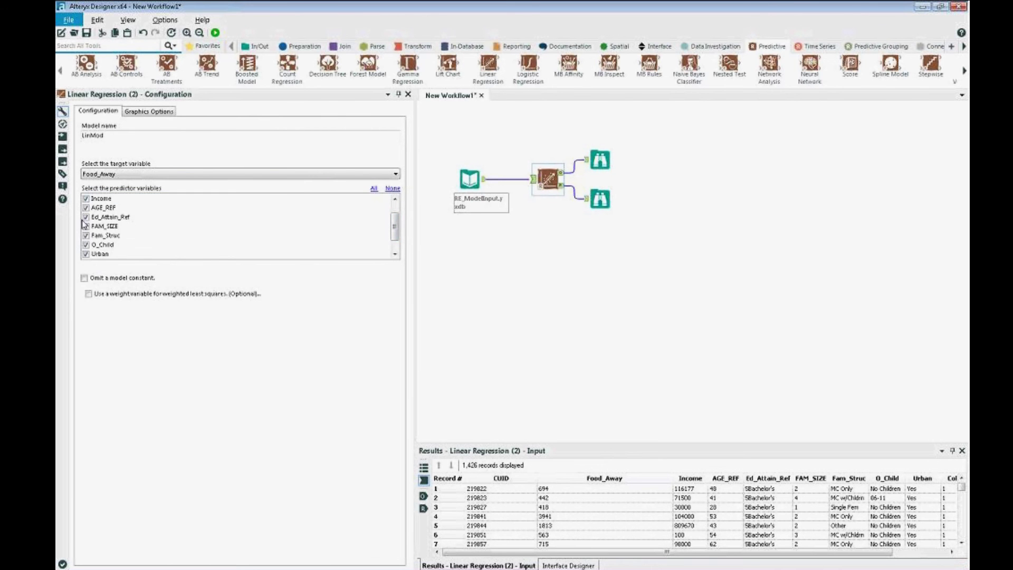
pyautogui.click(86, 218)
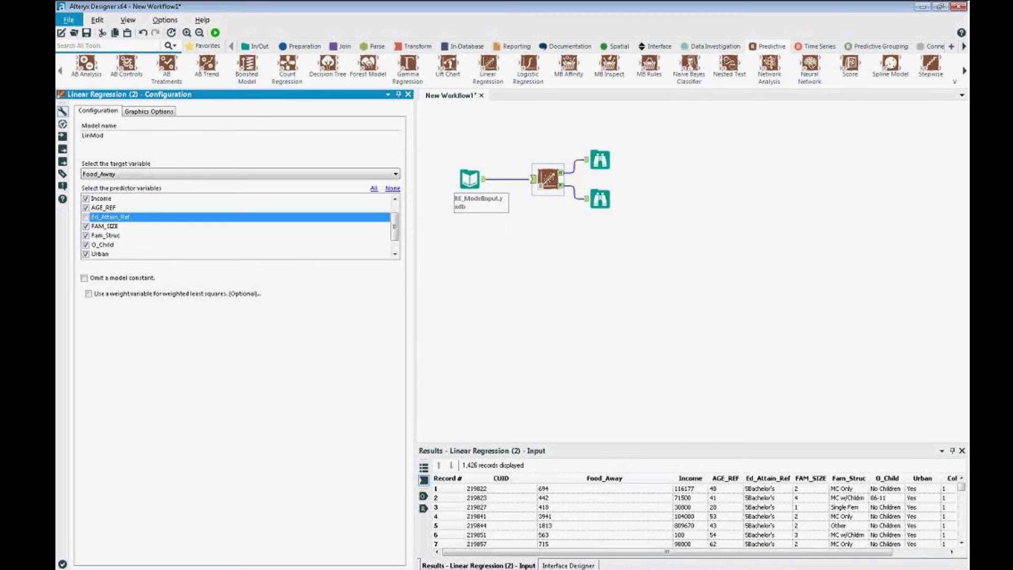
pyautogui.click(86, 235)
pyautogui.moveTo(399, 227); pyautogui.dragTo(398, 235)
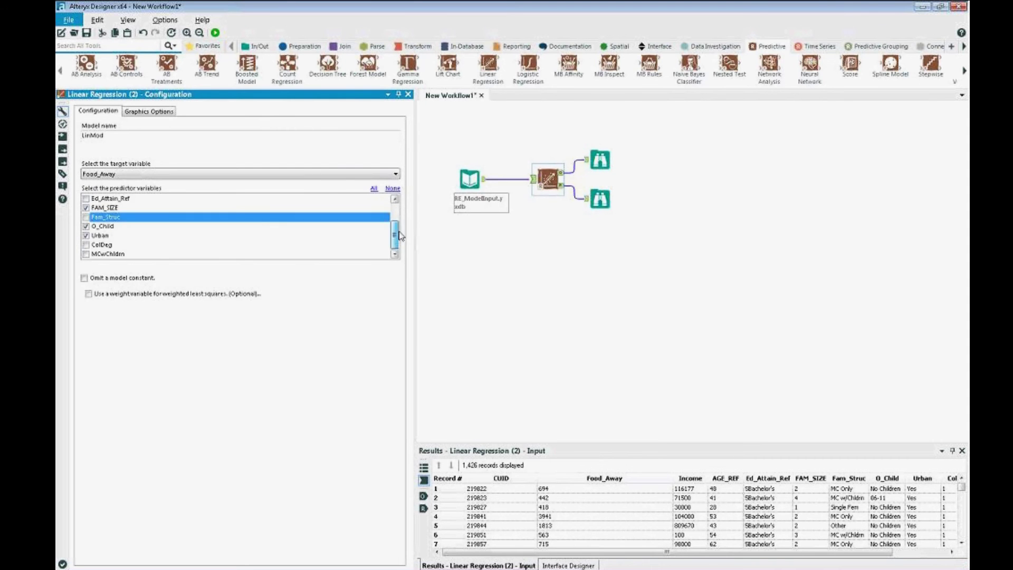
pyautogui.click(86, 245)
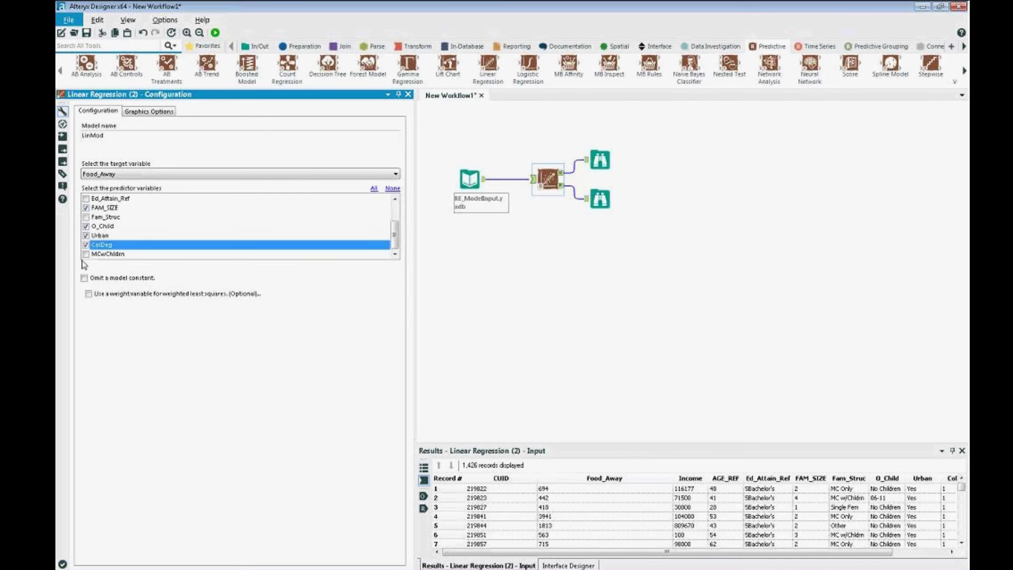
pyautogui.click(87, 254)
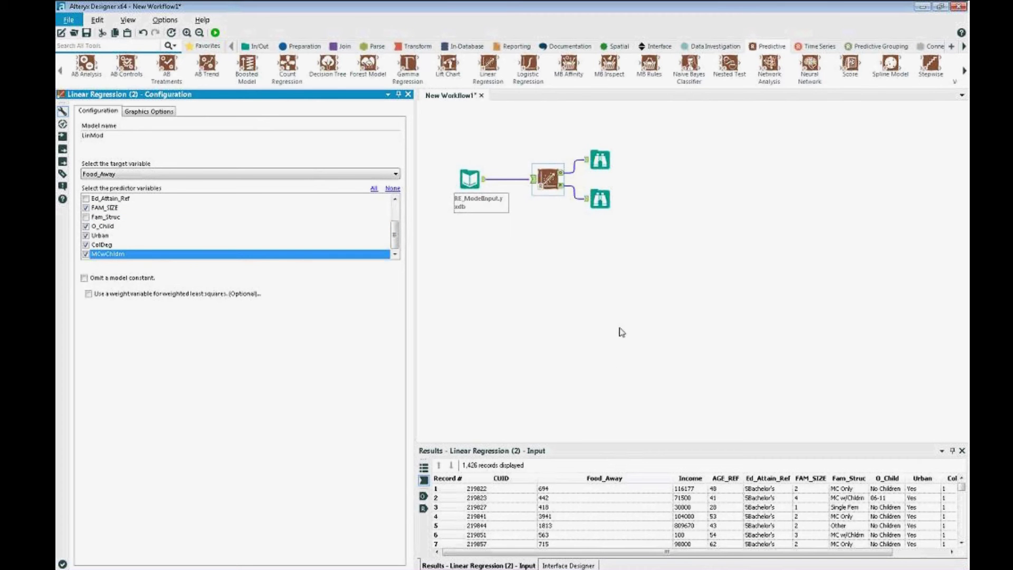
pyautogui.click(215, 33)
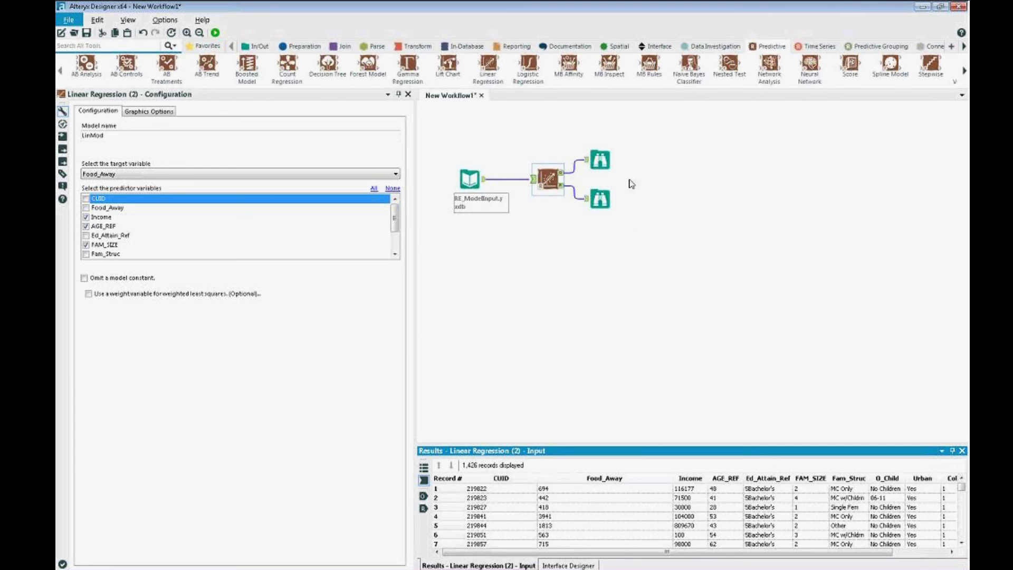
# View the updated LinMod report in a new window, examine its adjusted R-squared, and close the window.
pyautogui.click(601, 201)
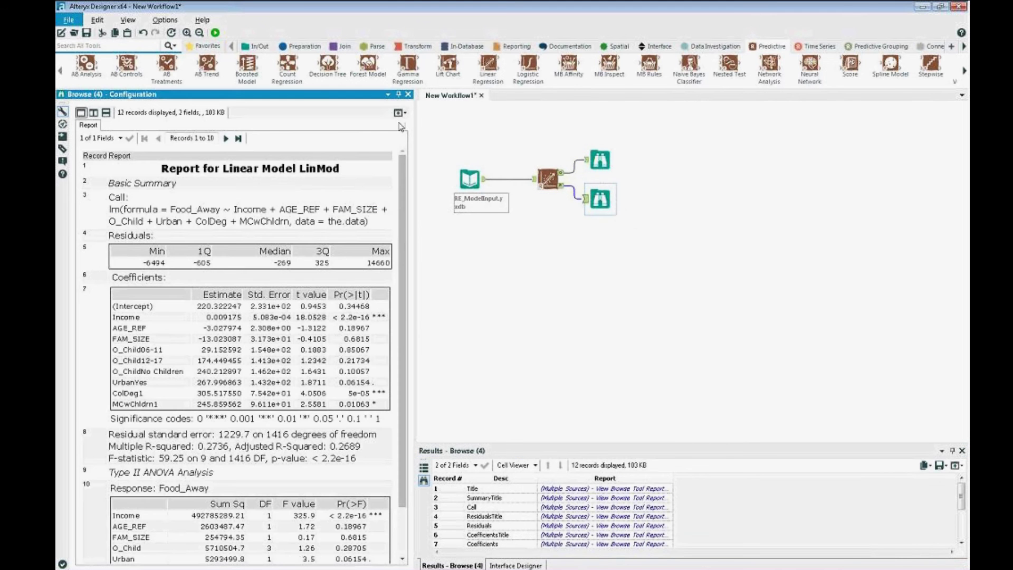
pyautogui.click(400, 112)
pyautogui.click(370, 125)
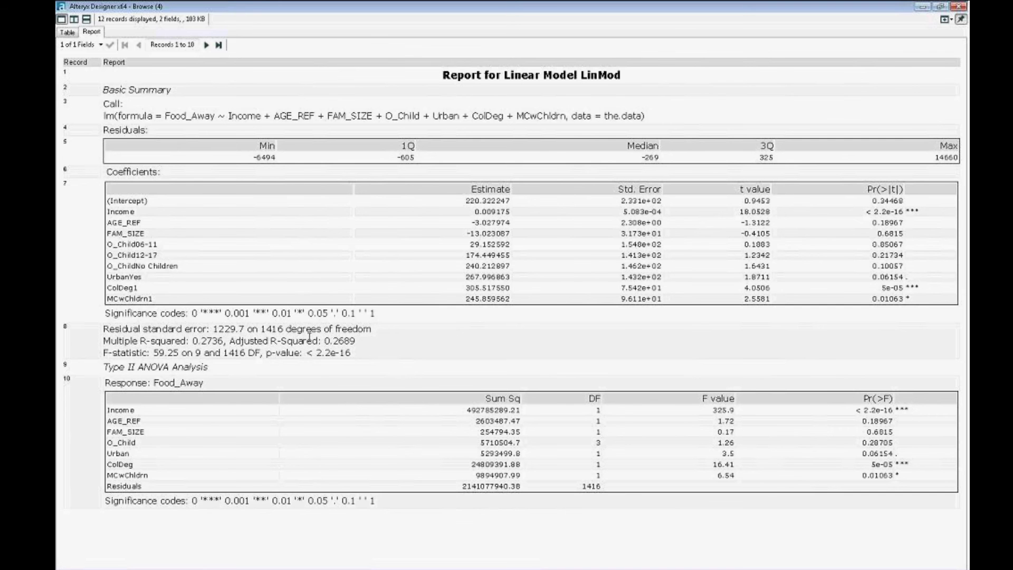
pyautogui.moveTo(330, 341); pyautogui.dragTo(355, 340)
pyautogui.click(959, 6)
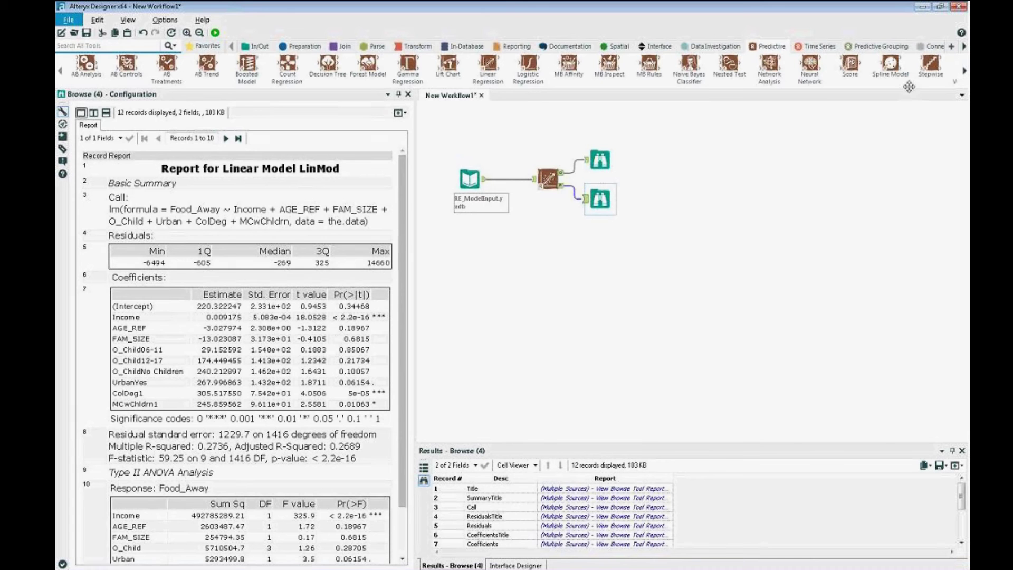
# Add a Stepwise tool to the canvas and connect the Linear Regression model output and the input data to it.
pyautogui.moveTo(935, 62); pyautogui.dragTo(596, 253)
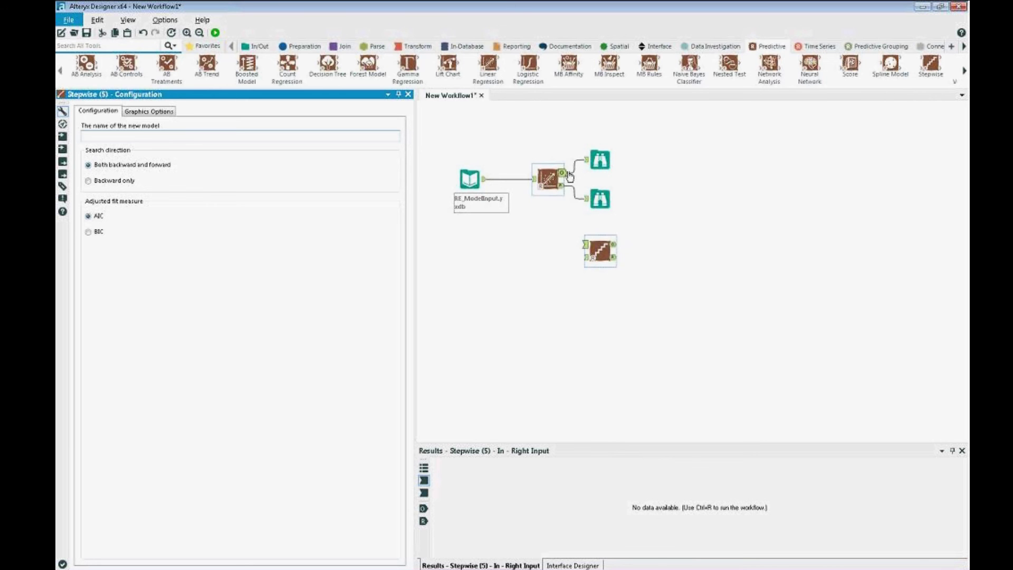
pyautogui.moveTo(563, 174); pyautogui.dragTo(584, 244)
pyautogui.click(616, 243)
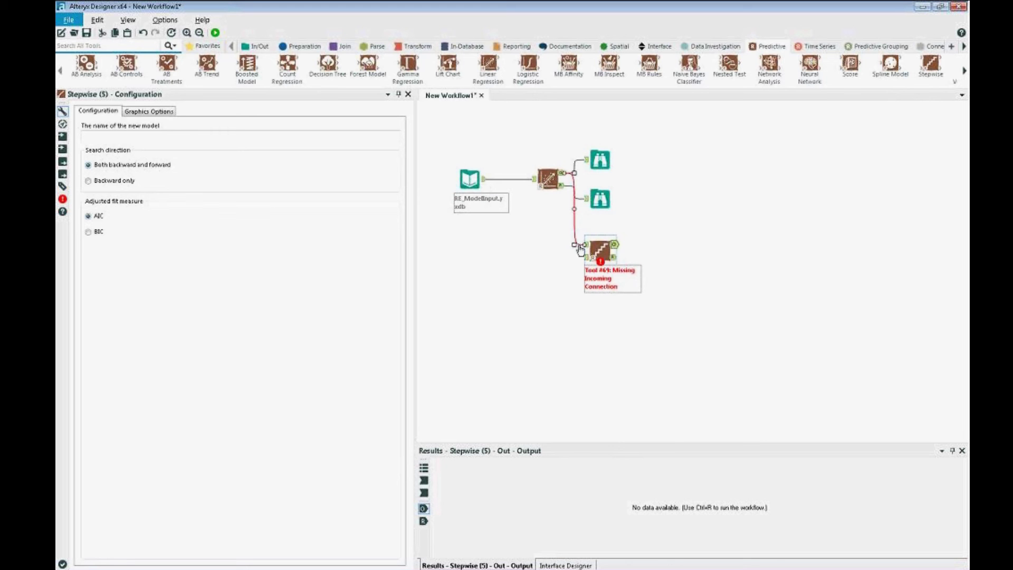
pyautogui.moveTo(484, 180); pyautogui.dragTo(585, 258)
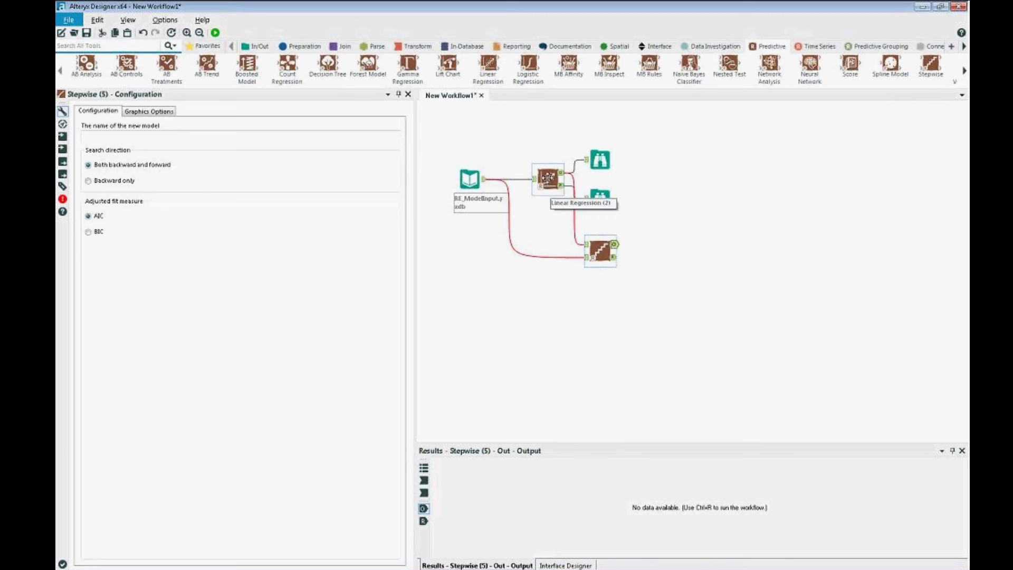
# Name the stepwise model Step_LinMOd, add Browse tools to all its outputs, and run the workflow.
pyautogui.click(175, 137)
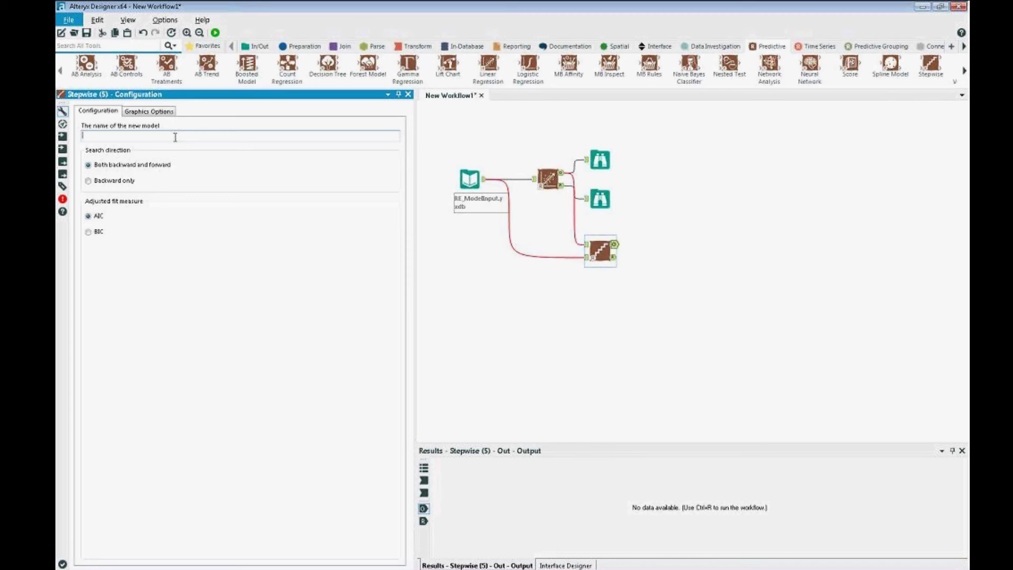
pyautogui.write('Step_LinMOd')
pyautogui.rightClick(597, 252)
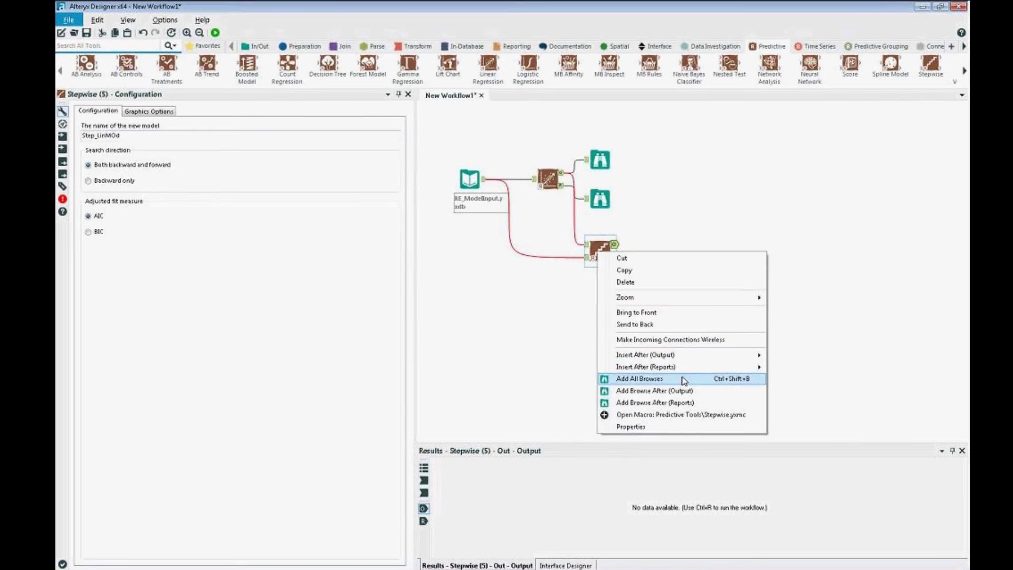
pyautogui.click(683, 378)
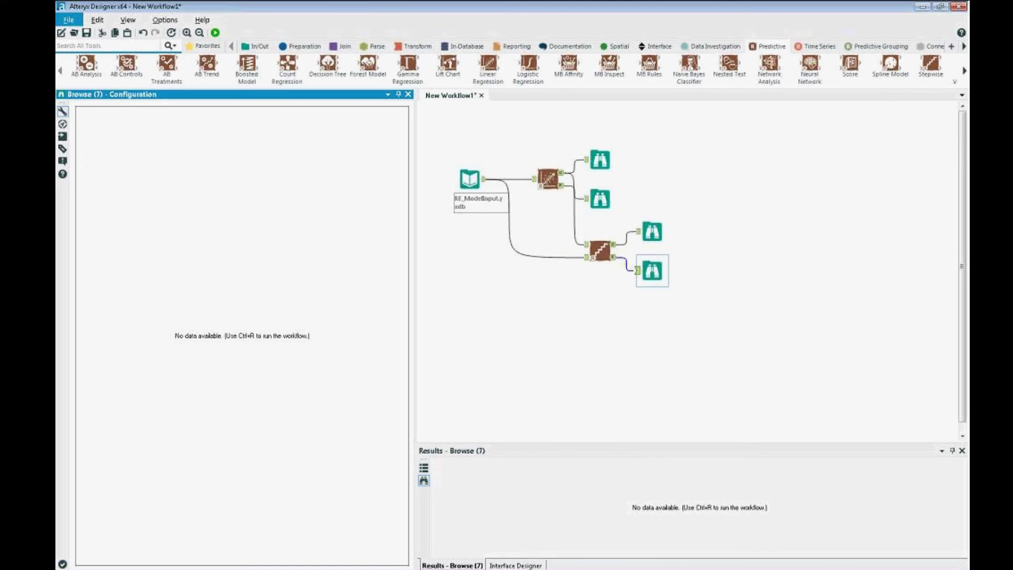
pyautogui.click(216, 33)
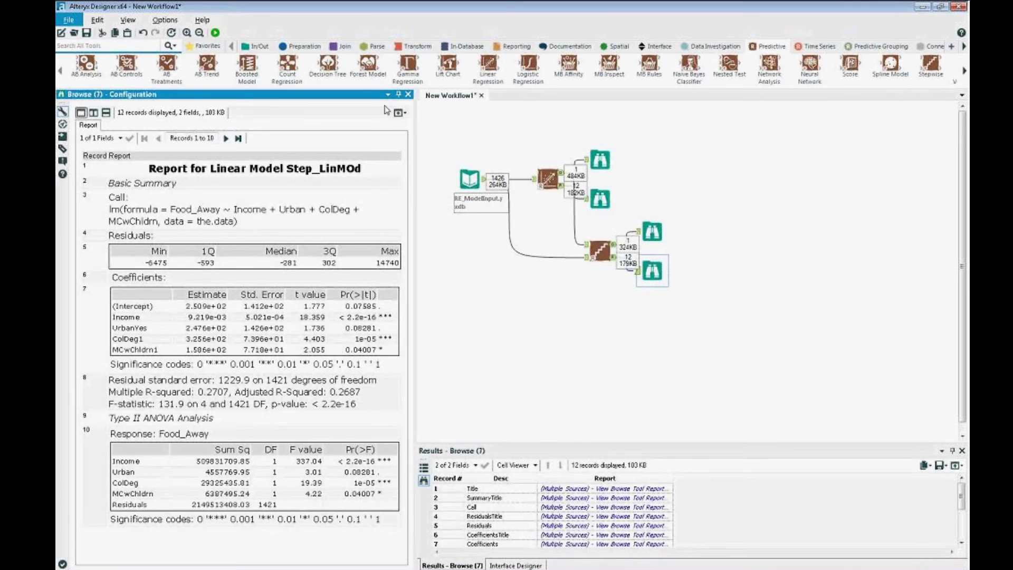
# Open all records of the Step_LinMOd report in a new window and maximize it.
pyautogui.click(401, 113)
pyautogui.click(377, 125)
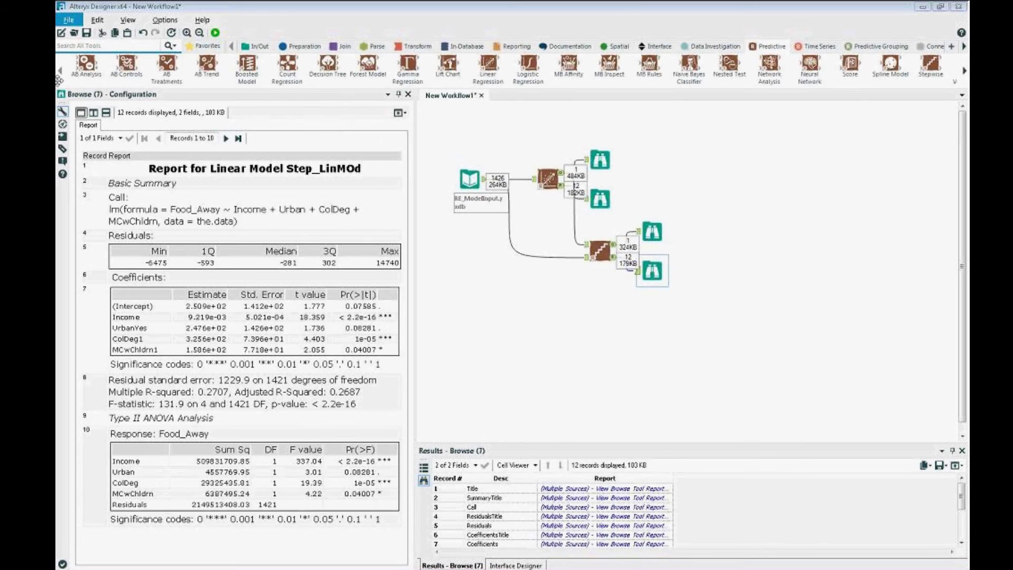
pyautogui.moveTo(59, 81); pyautogui.dragTo(759, 111)
pyautogui.doubleClick(760, 111)
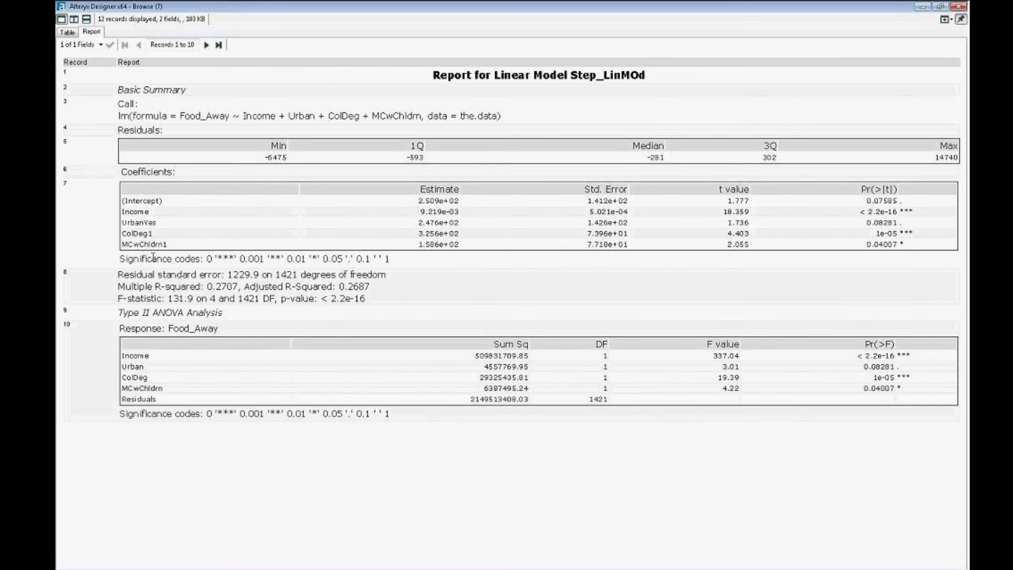
# Examine the stepwise report's predictors from Income to MCwChldrn1, its adjusted R-squared and overall p-value, and close the report window.
pyautogui.moveTo(163, 243); pyautogui.dragTo(122, 211)
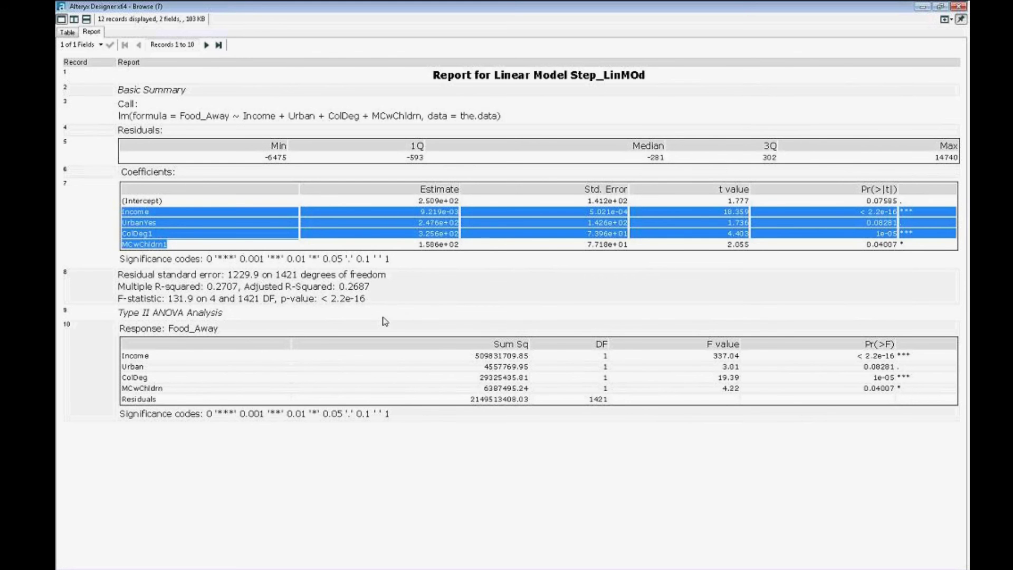
pyautogui.moveTo(370, 287); pyautogui.dragTo(339, 291)
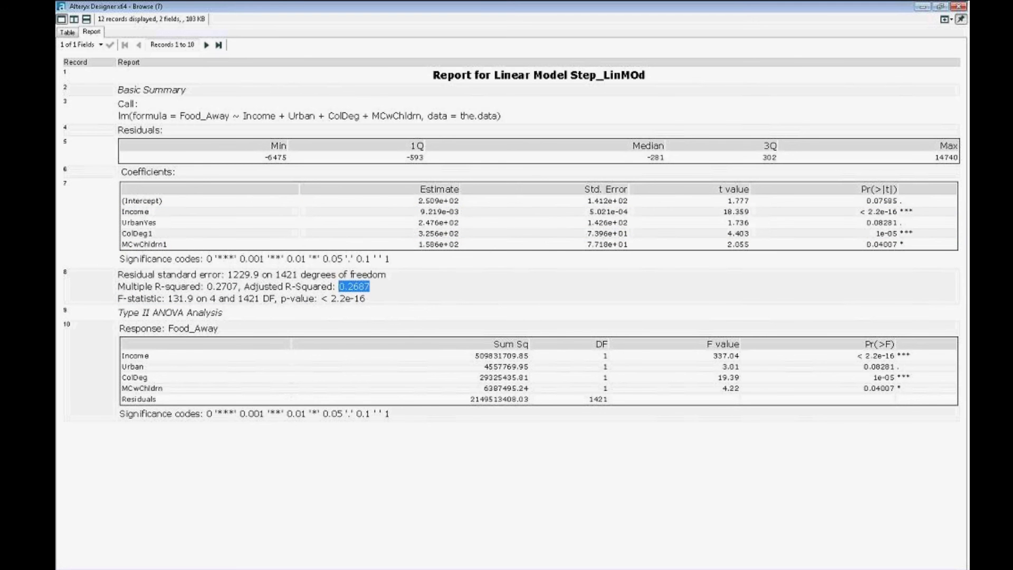
pyautogui.moveTo(365, 299); pyautogui.dragTo(303, 298)
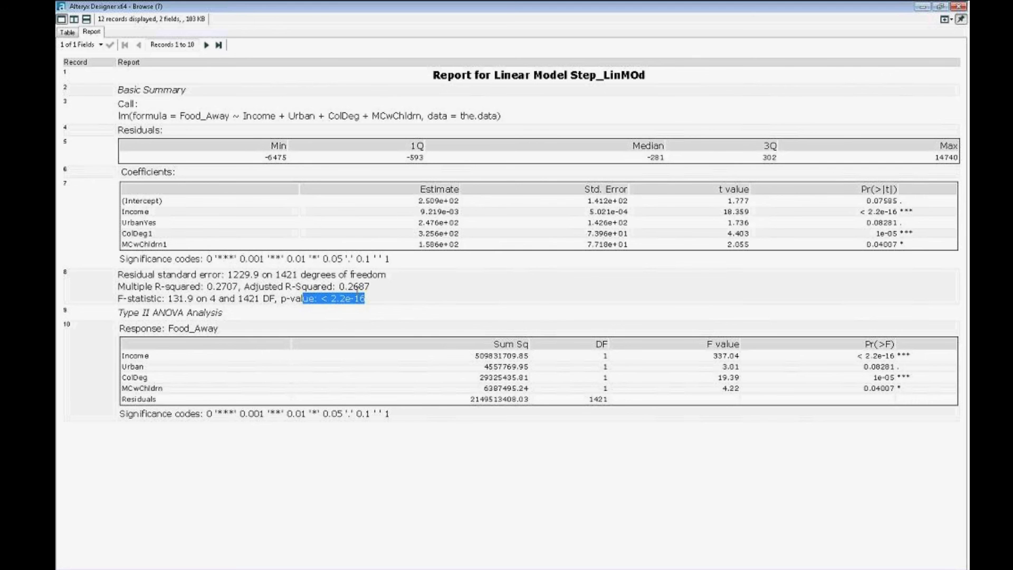
pyautogui.click(961, 7)
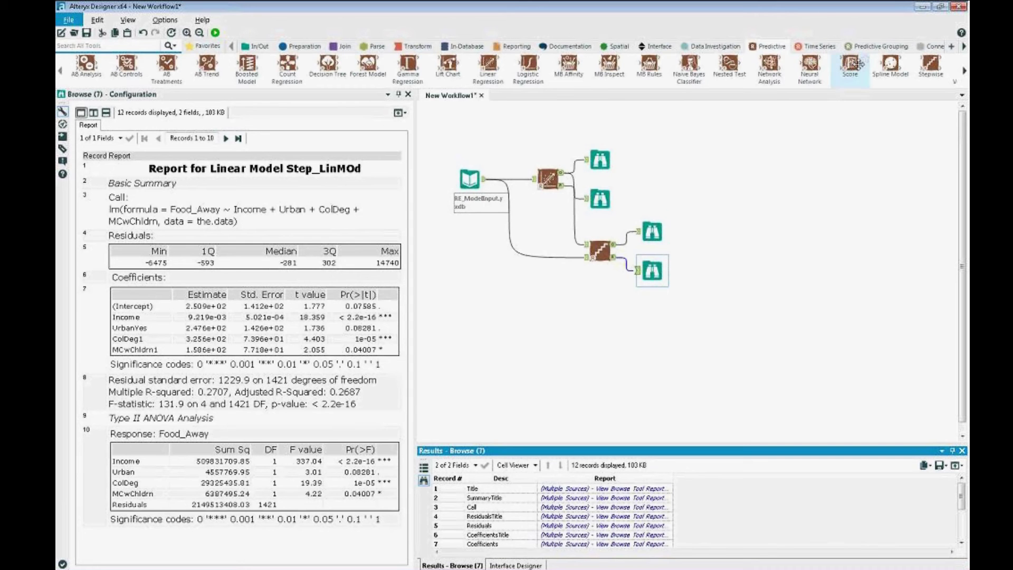
# Add a Score tool below the Stepwise tool and connect the stepwise model output and the input data to it.
pyautogui.moveTo(849, 65); pyautogui.dragTo(678, 323)
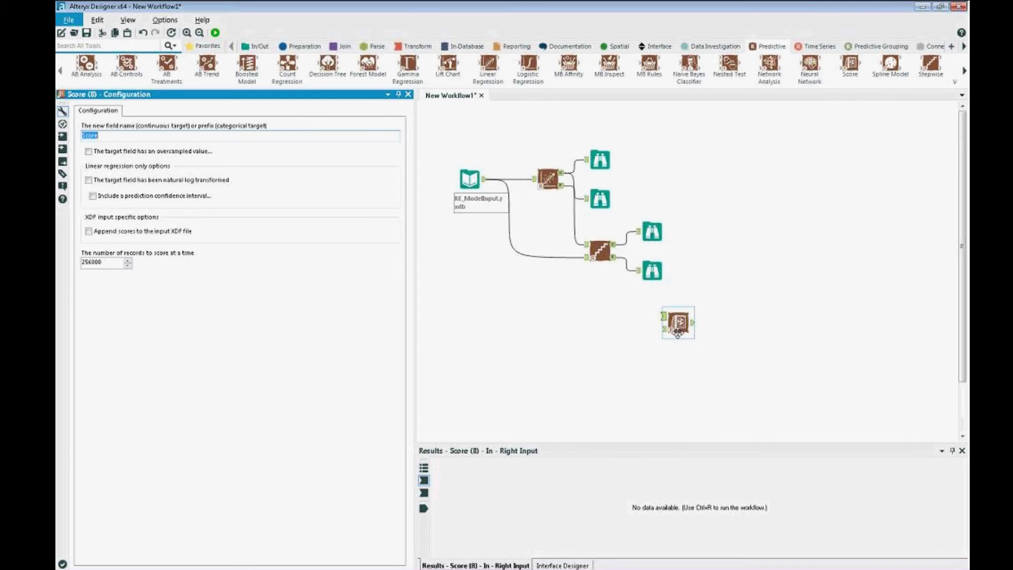
pyautogui.moveTo(614, 244); pyautogui.dragTo(664, 315)
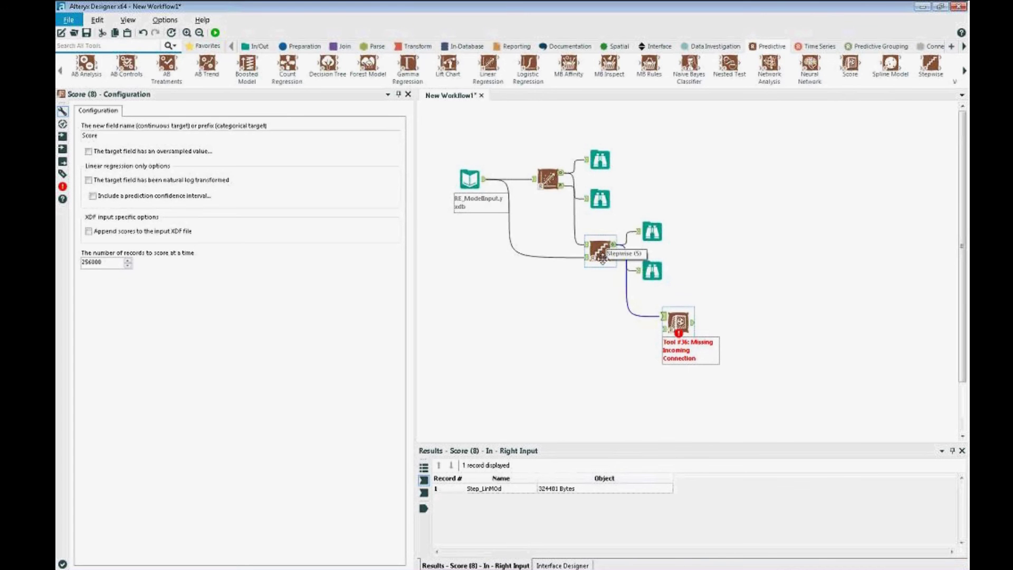
pyautogui.moveTo(484, 179); pyautogui.dragTo(673, 329)
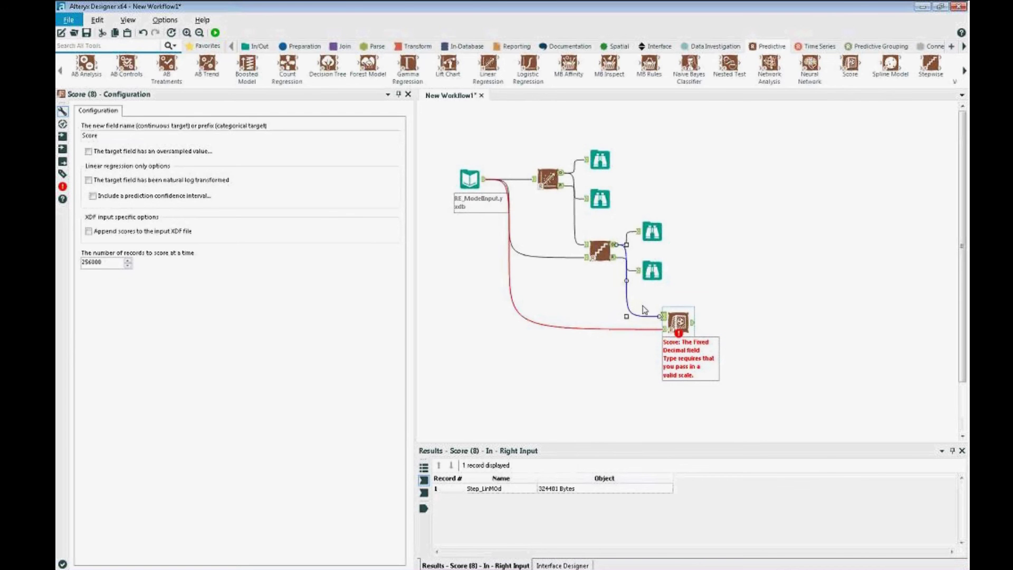
# Add a Browse tool after the Score tool and run the workflow.
pyautogui.rightClick(679, 318)
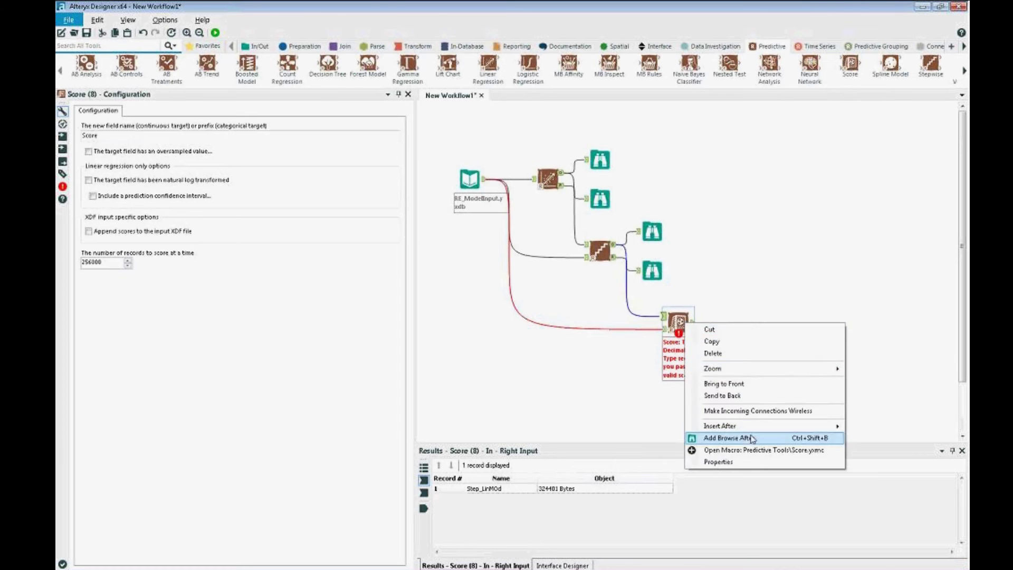
pyautogui.click(712, 437)
pyautogui.click(673, 319)
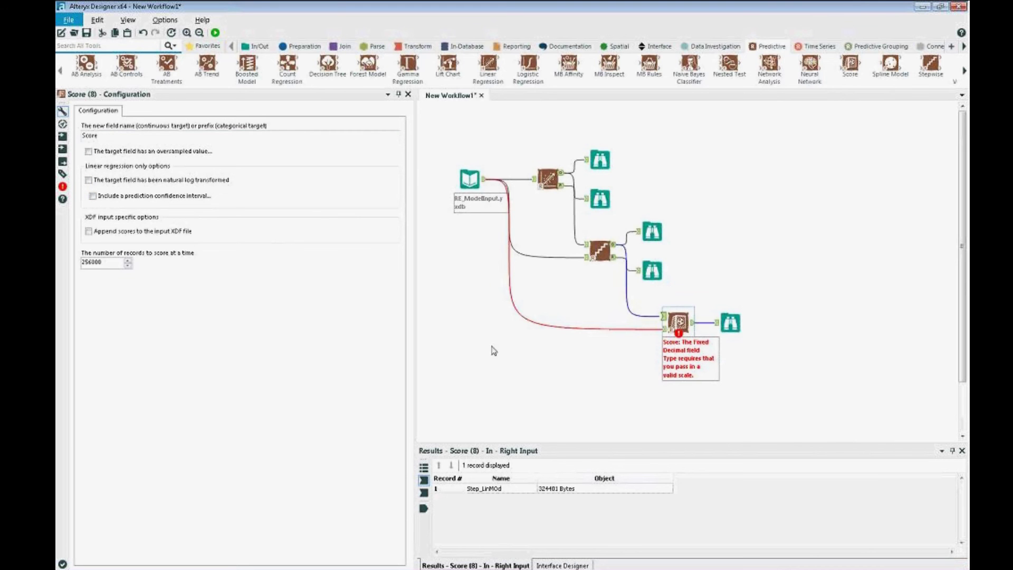
pyautogui.click(215, 33)
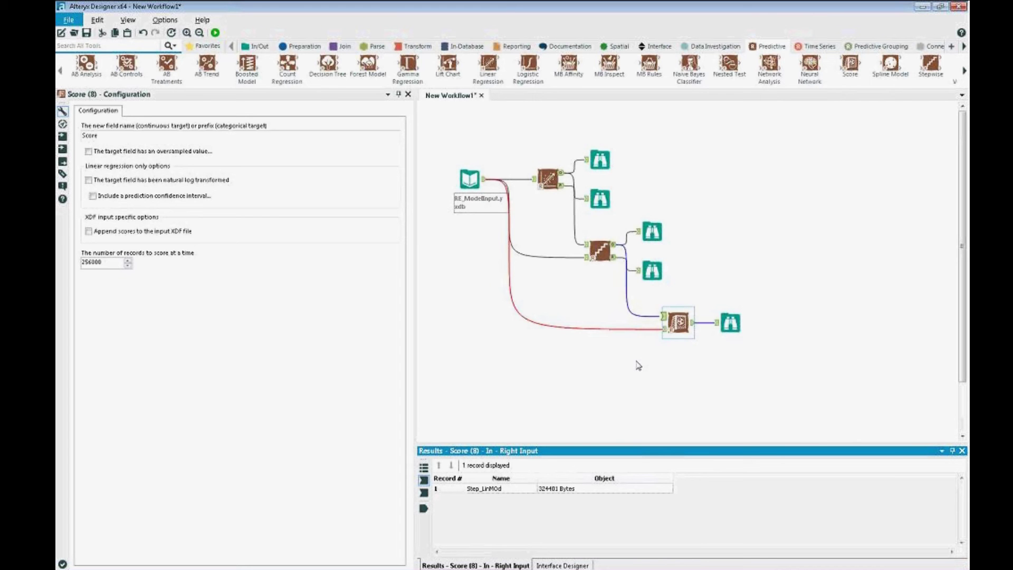
# Review the Income coefficient in the stepwise report, and view the scored records in the Score tool's Browse results.
pyautogui.click(651, 269)
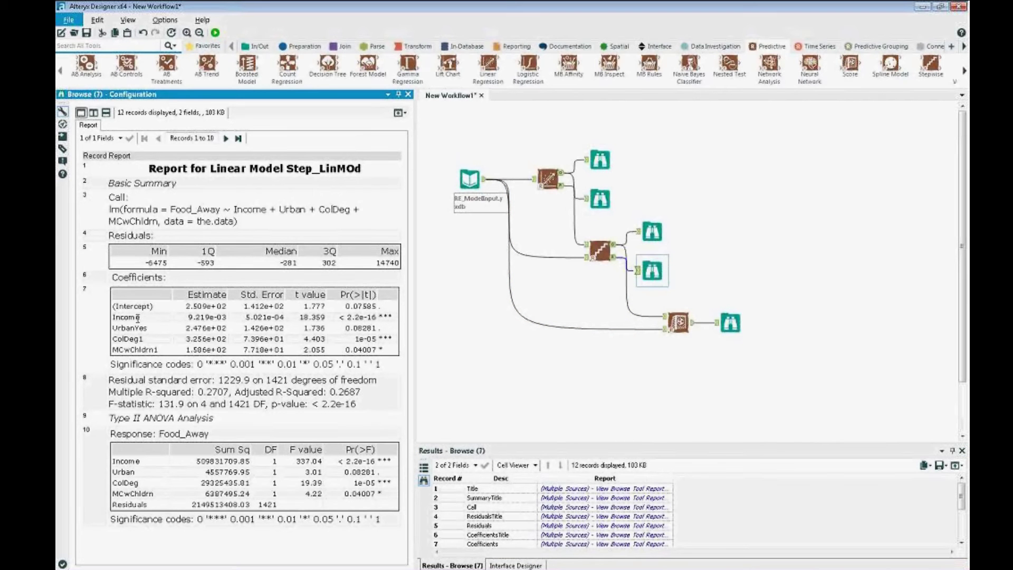
pyautogui.moveTo(119, 317); pyautogui.dragTo(156, 319)
pyautogui.click(729, 321)
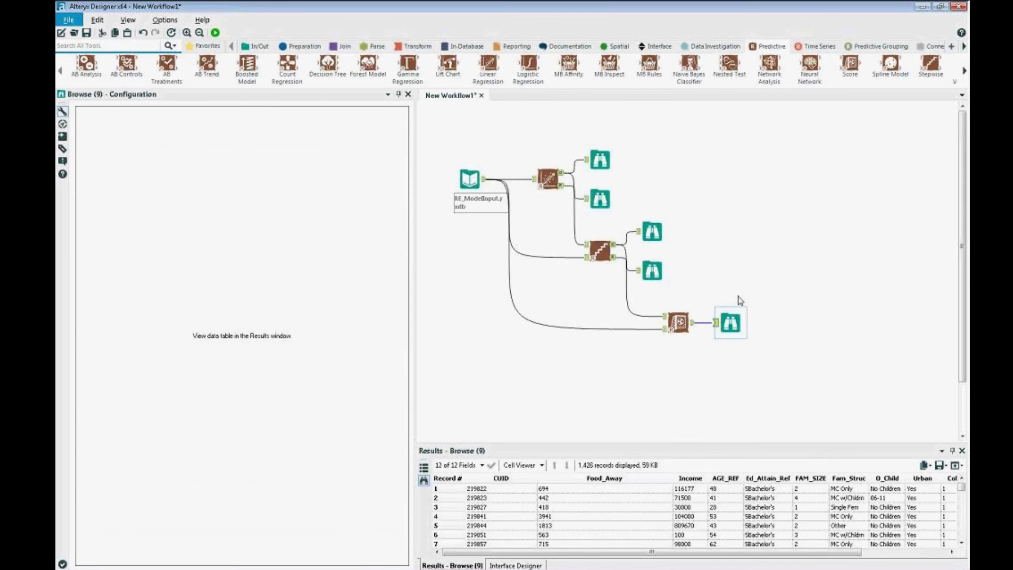
# View the scored records in a separate window, compare the Score column with the actual Food_Away values, and close the window.
pyautogui.click(955, 466)
pyautogui.click(951, 478)
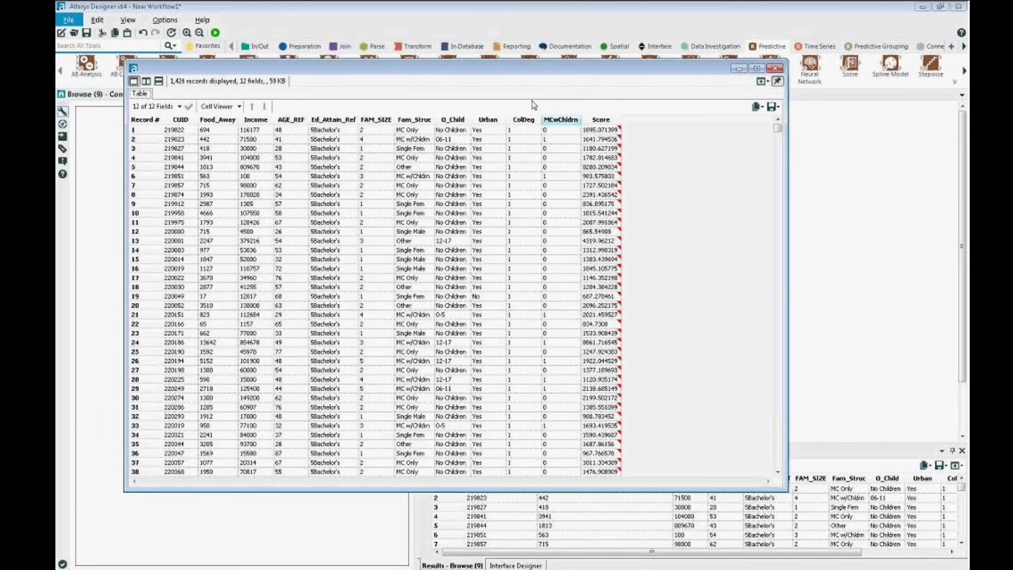
pyautogui.click(601, 130)
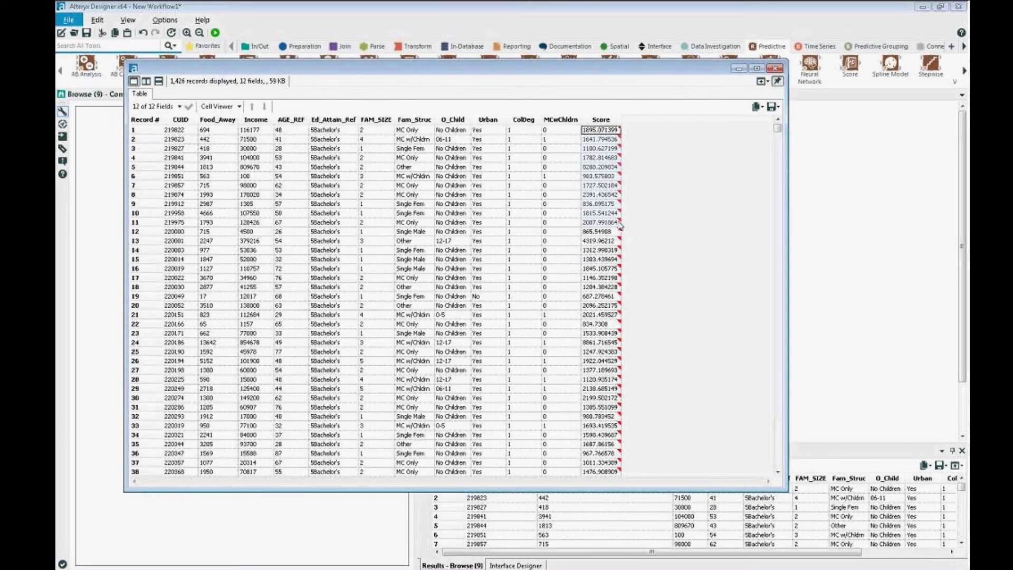
pyautogui.keyDown('shift'); pyautogui.click(615, 259); pyautogui.keyUp('shift')
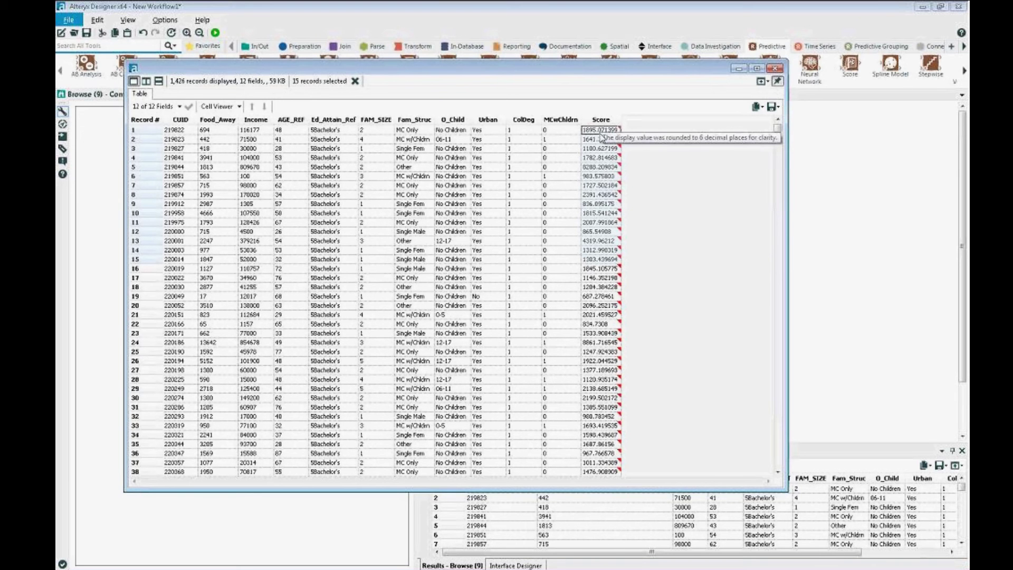
pyautogui.click(601, 134)
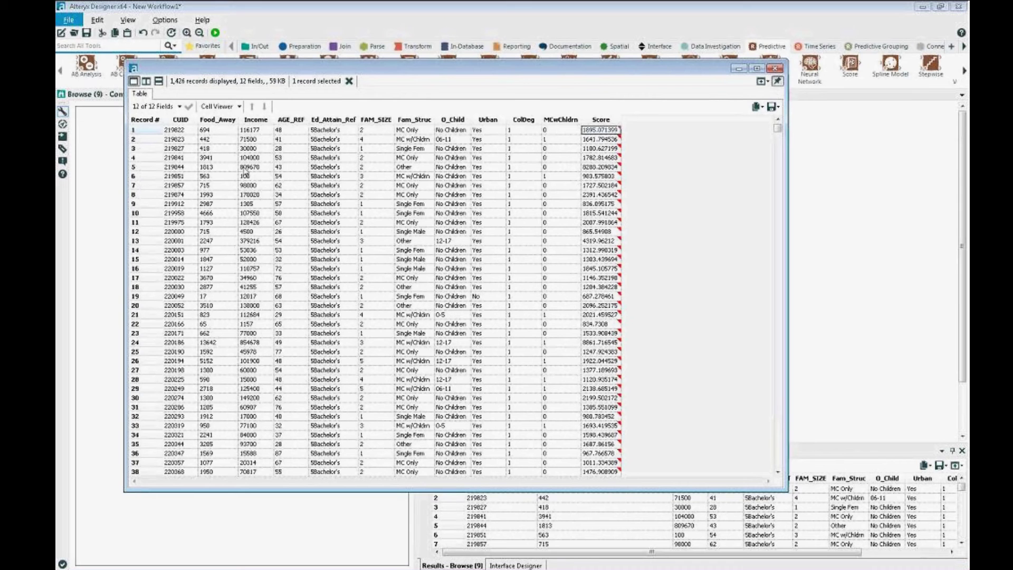
pyautogui.click(208, 132)
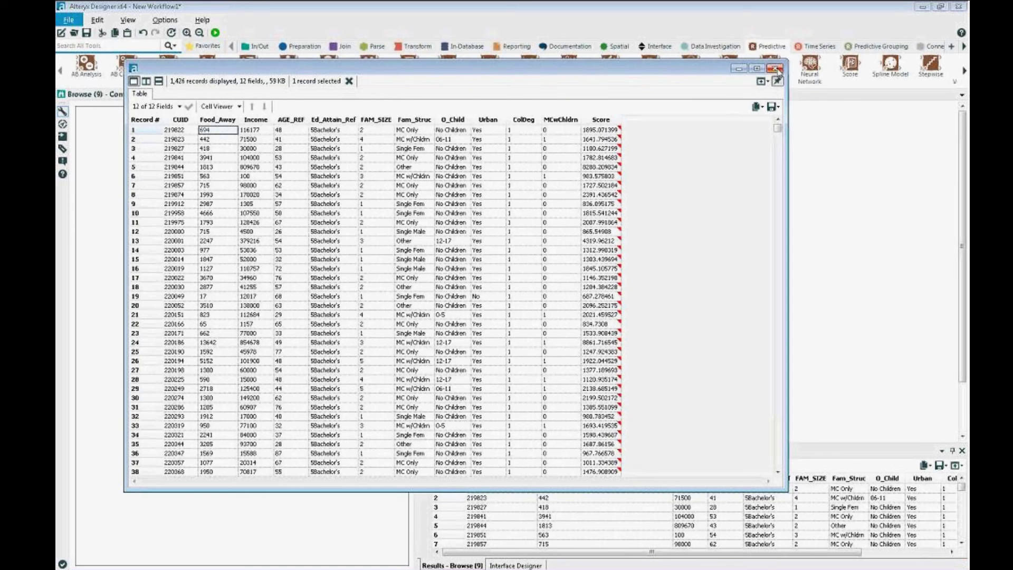
pyautogui.click(775, 69)
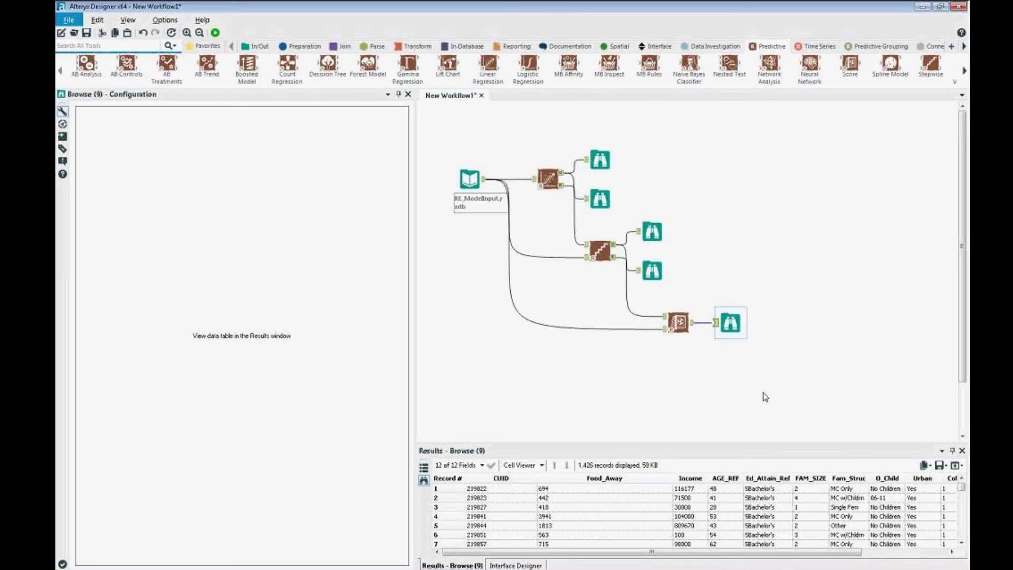
# Insert a Formula tool between the Score and Browse tools and define a new field error as [Score]-[Food_Away].
pyautogui.click(205, 48)
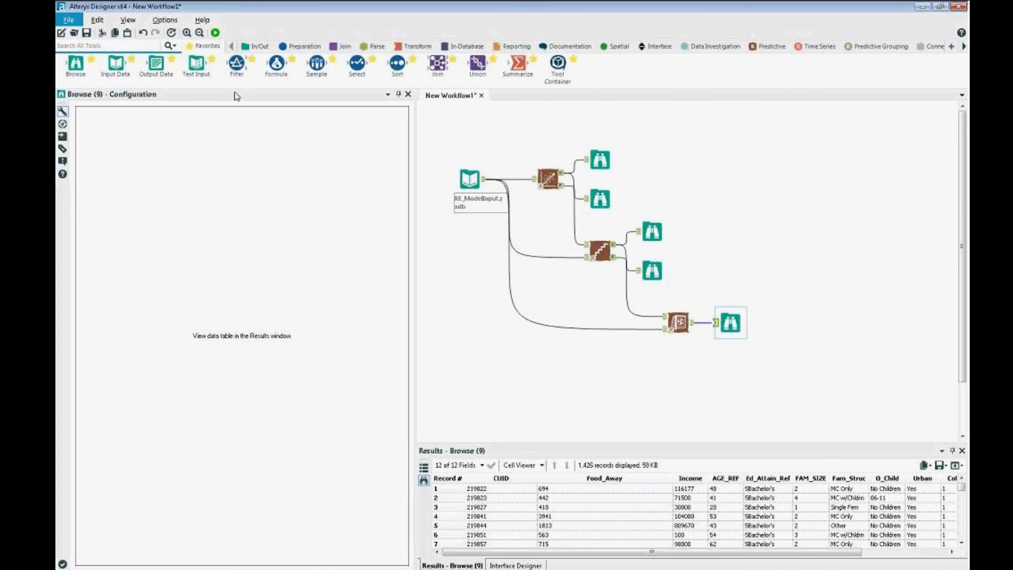
pyautogui.moveTo(276, 65); pyautogui.dragTo(716, 321)
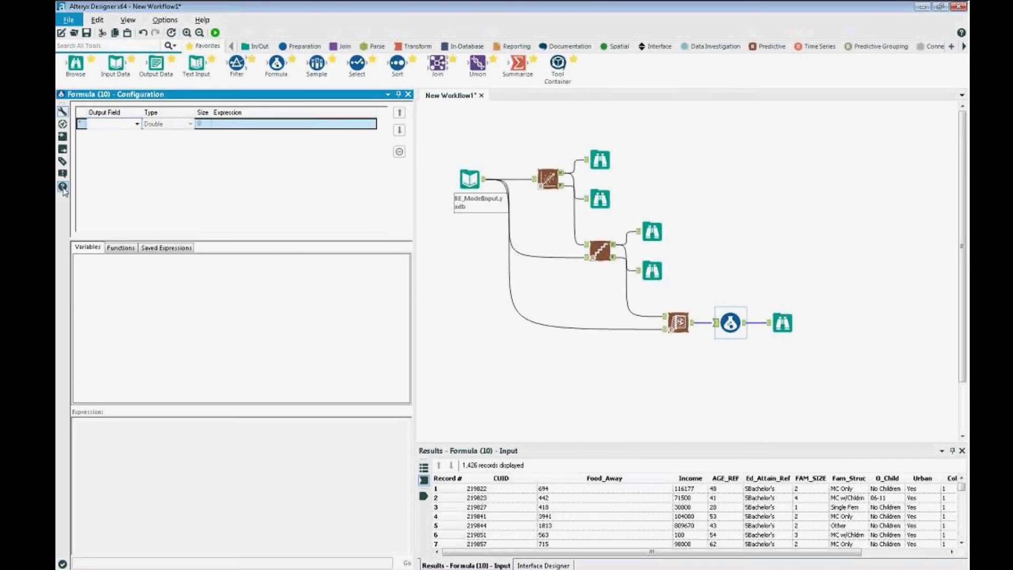
pyautogui.write('er')
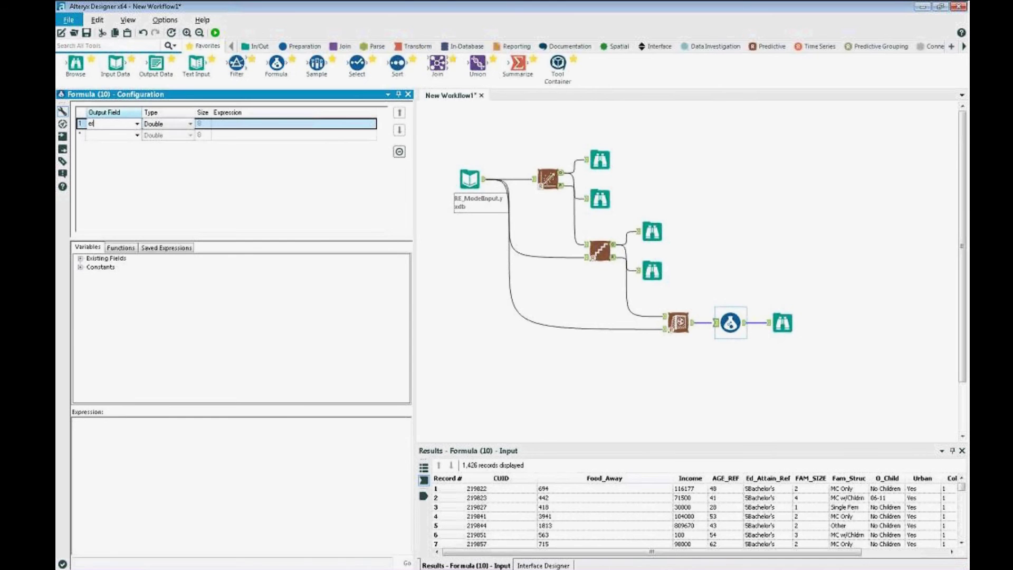
pyautogui.write('ror')
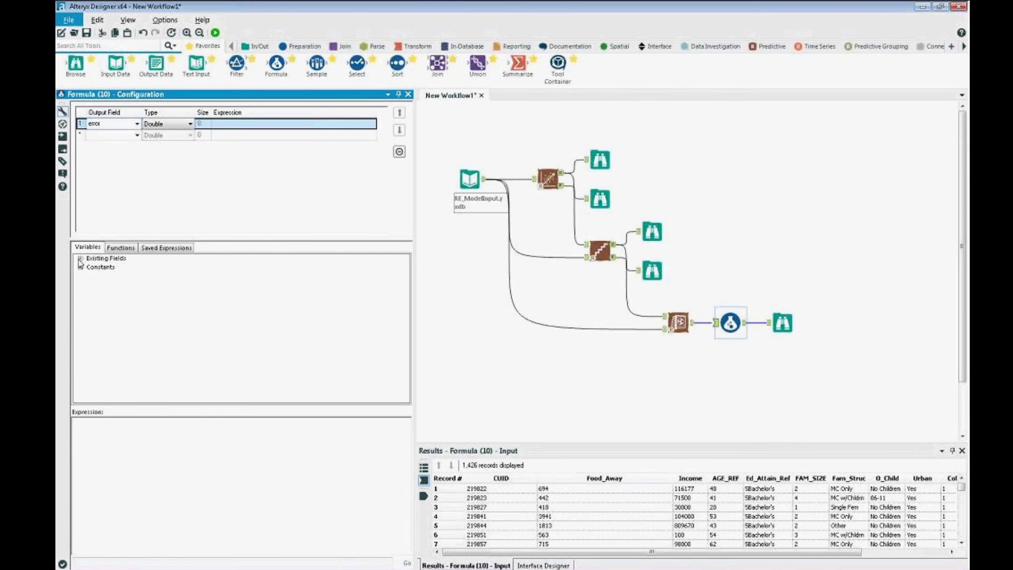
pyautogui.click(80, 258)
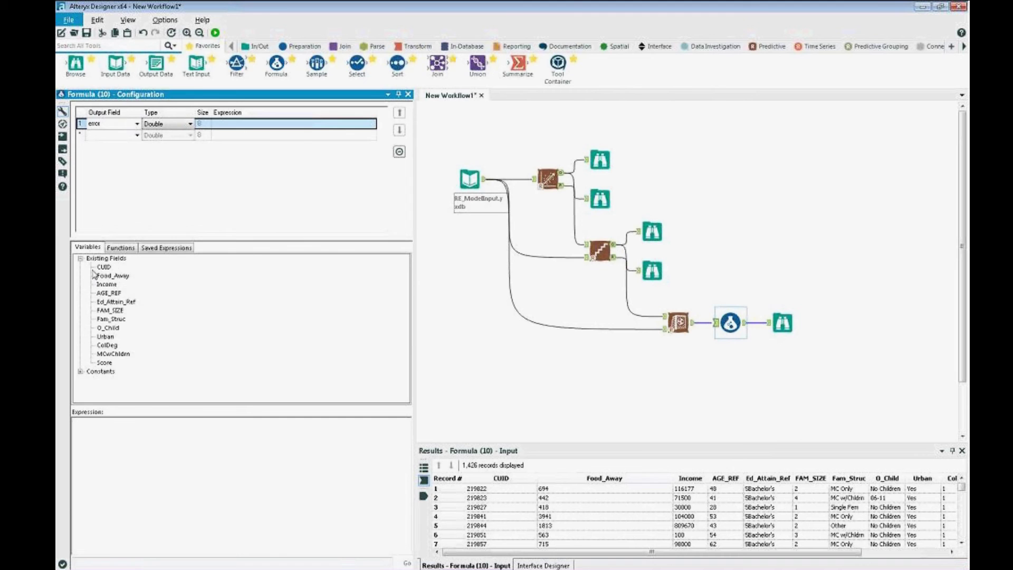
pyautogui.doubleClick(109, 363)
pyautogui.write('-')
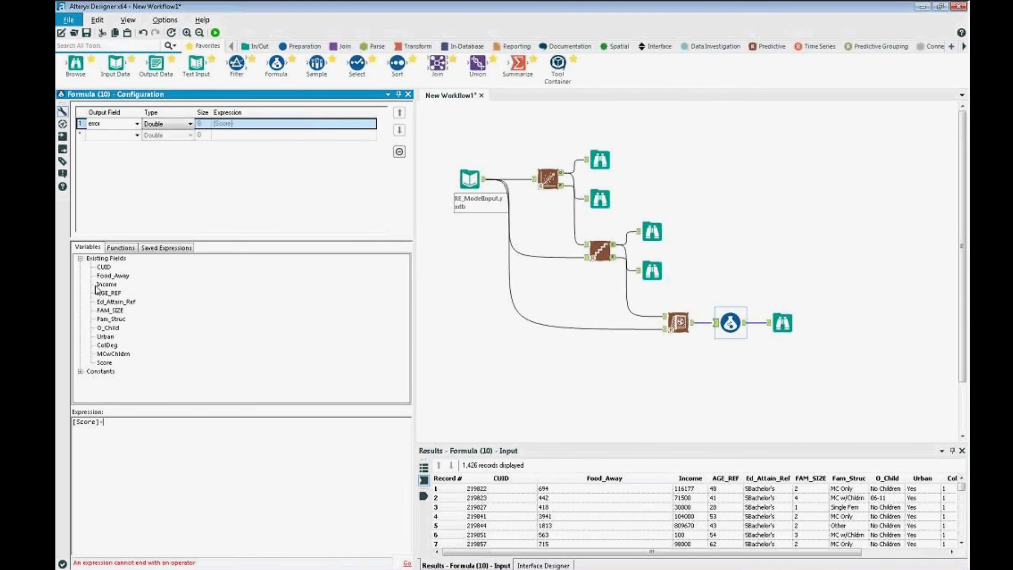
pyautogui.click(112, 277)
pyautogui.doubleClick(113, 277)
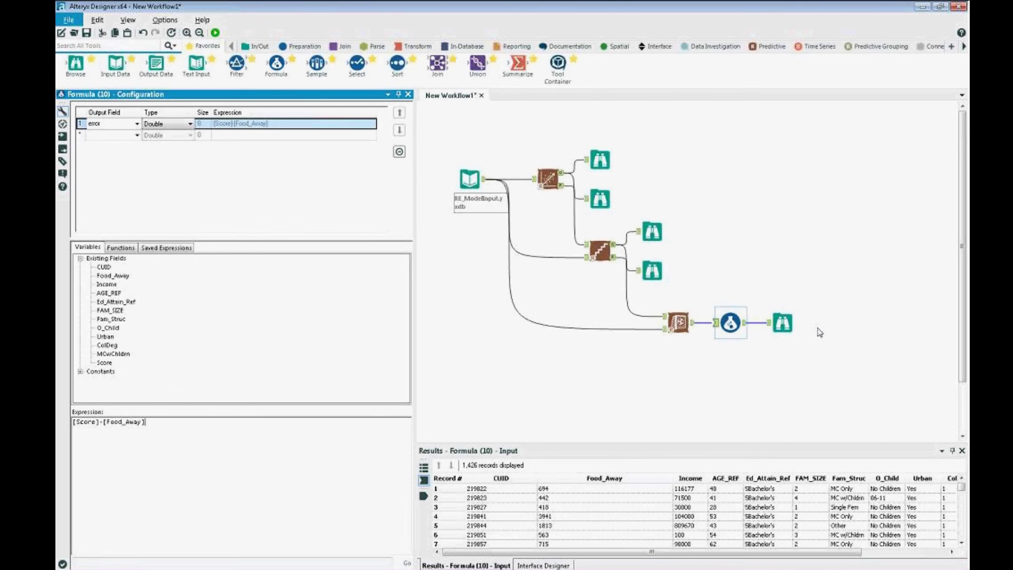
# Add a second output field pct_error to the Formula tool with the expression [error]/[Food_Away].
pyautogui.click(112, 139)
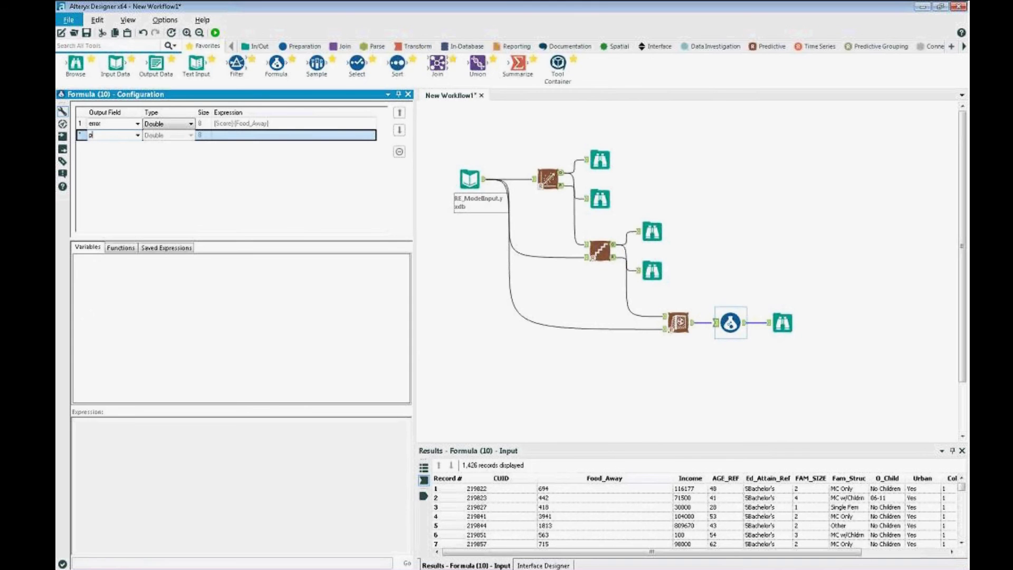
pyautogui.write('pct_error')
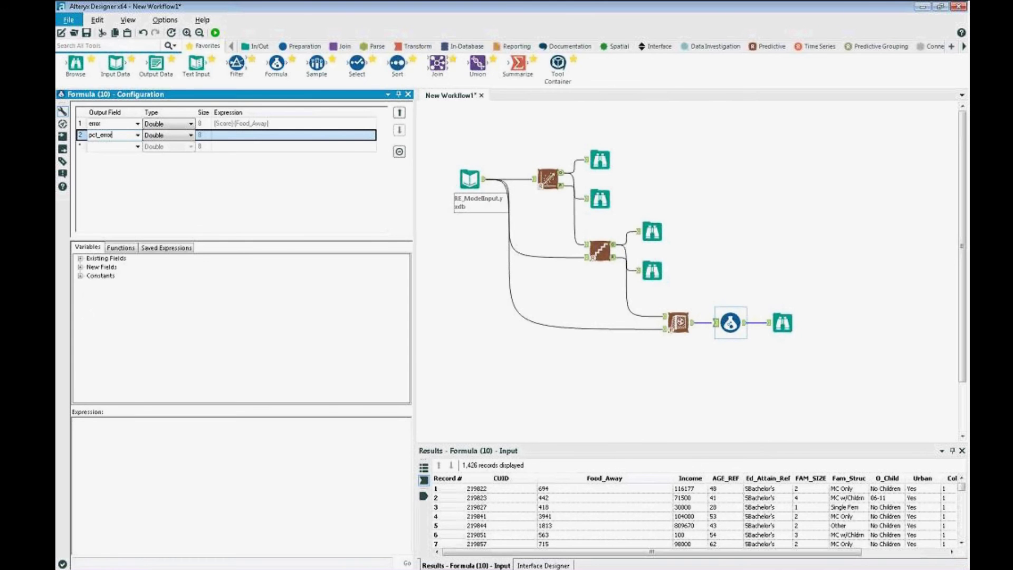
pyautogui.click(80, 267)
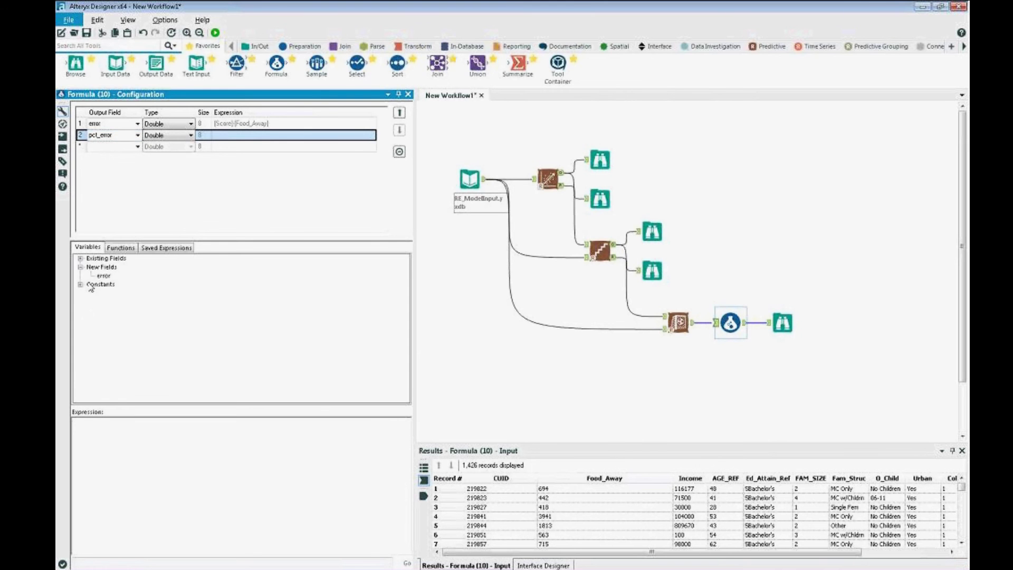
pyautogui.click(106, 277)
pyautogui.doubleClick(104, 275)
pyautogui.write('/')
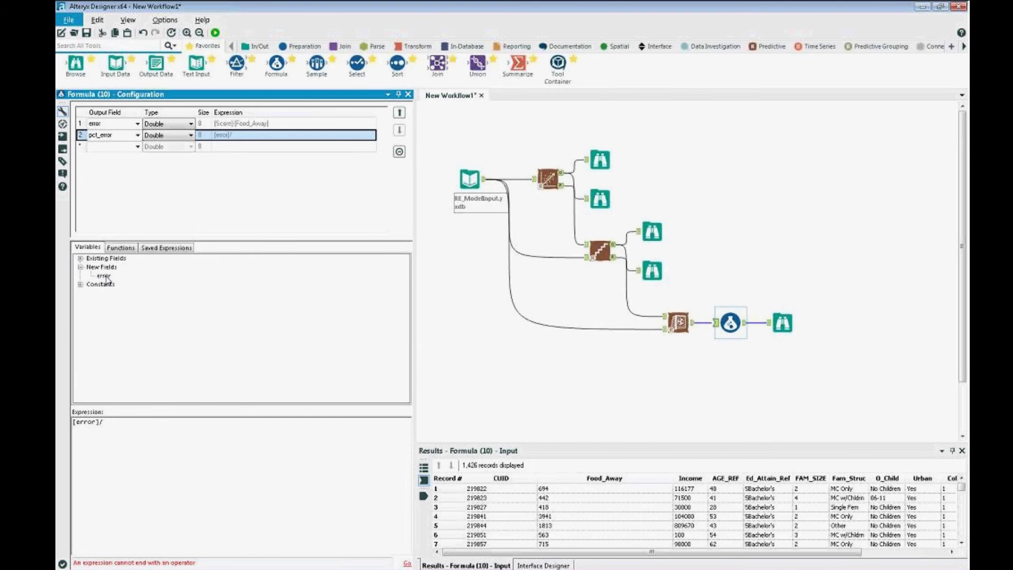
pyautogui.click(80, 259)
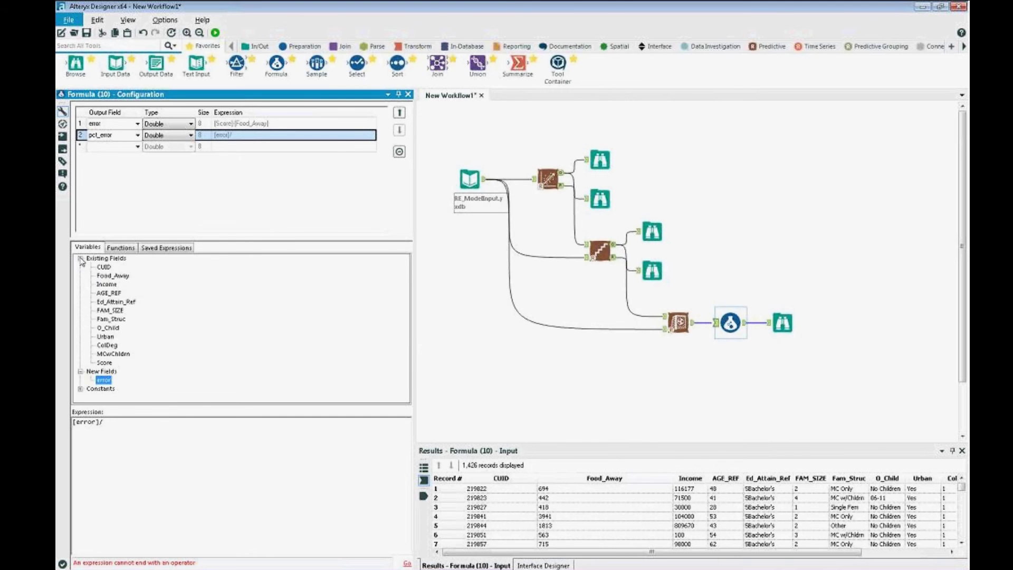
pyautogui.doubleClick(112, 276)
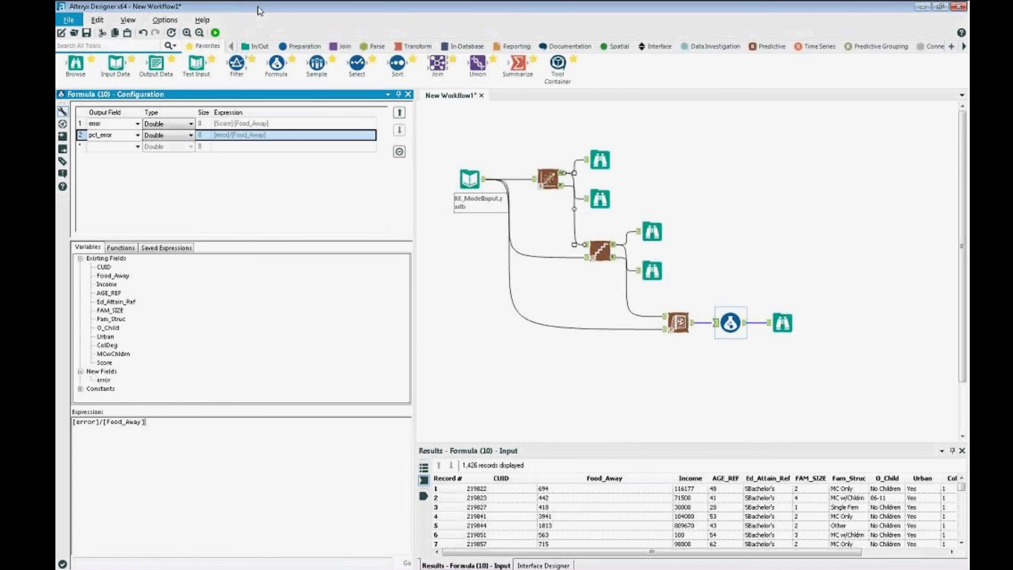
# Run the workflow and open the final Browse tool's results in a separate window.
pyautogui.click(781, 323)
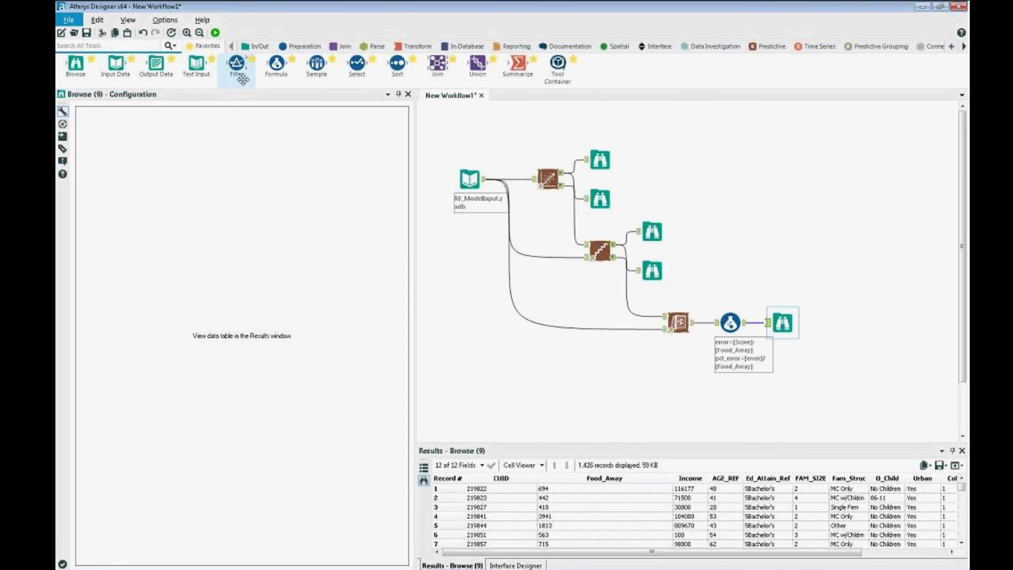
pyautogui.click(215, 33)
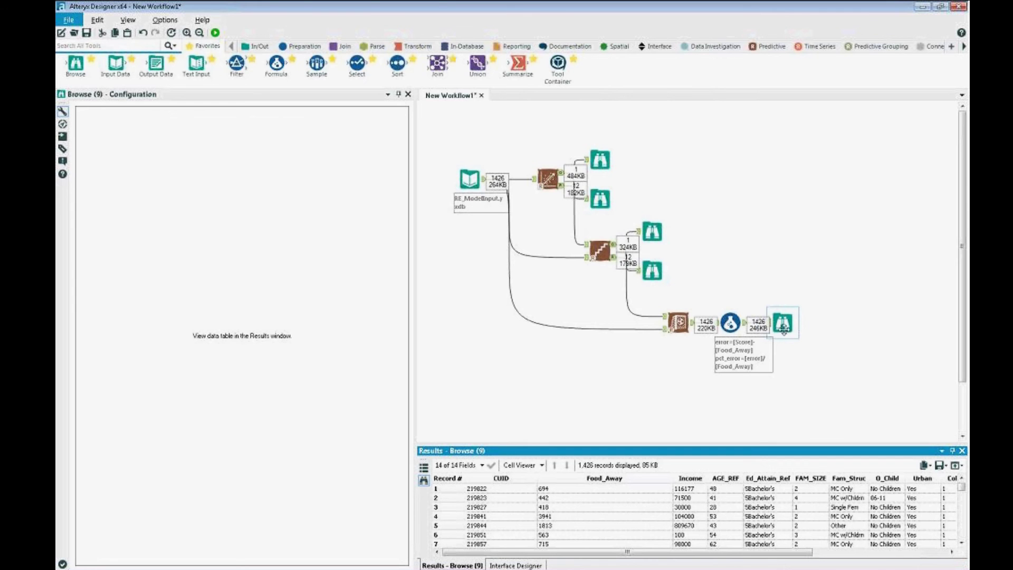
pyautogui.click(781, 324)
pyautogui.click(961, 467)
pyautogui.click(931, 478)
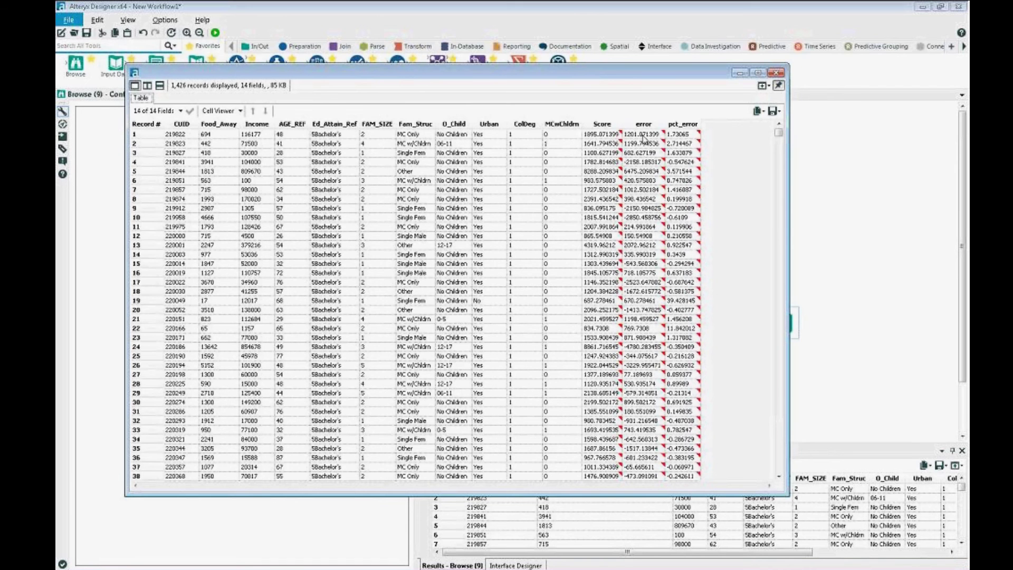
# Examine the error and pct_error values of the scored records, and close the results window.
pyautogui.click(642, 135)
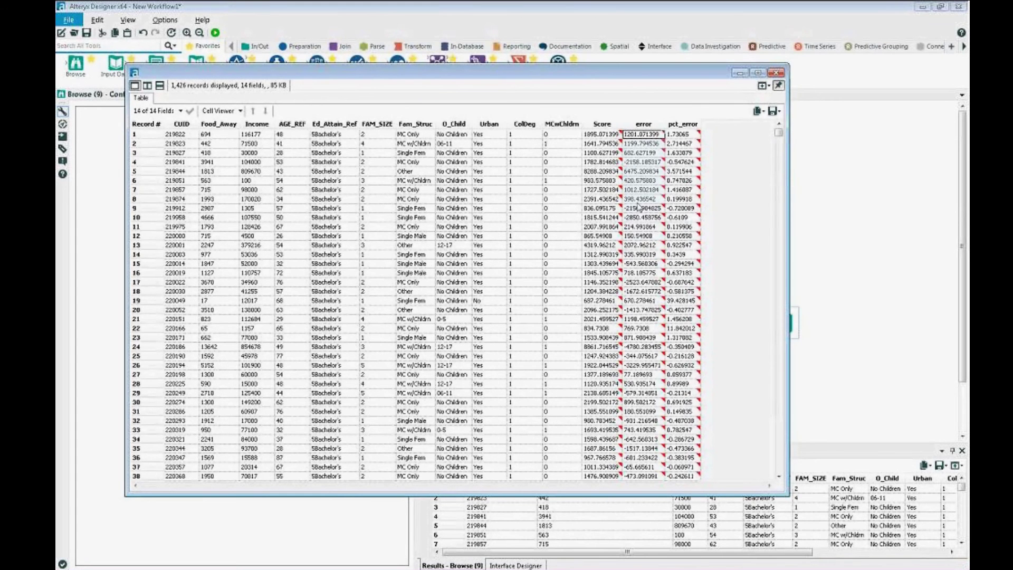
pyautogui.click(643, 137)
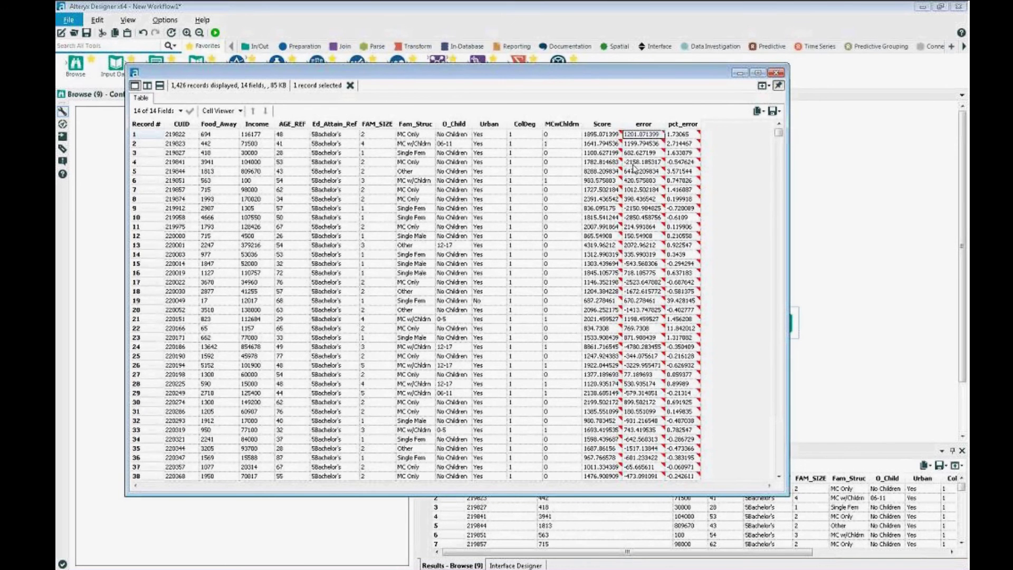
pyautogui.click(679, 136)
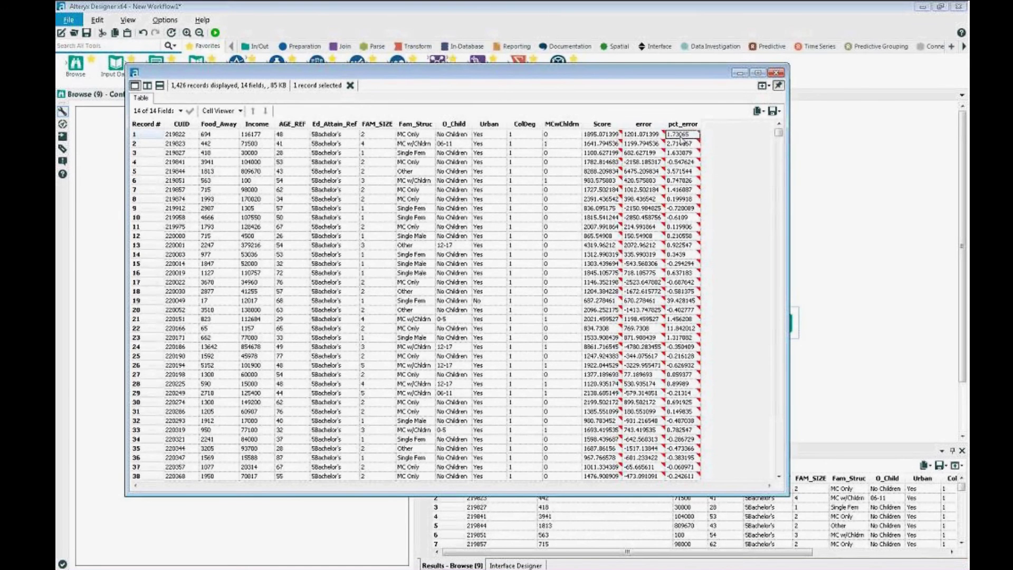
pyautogui.click(681, 143)
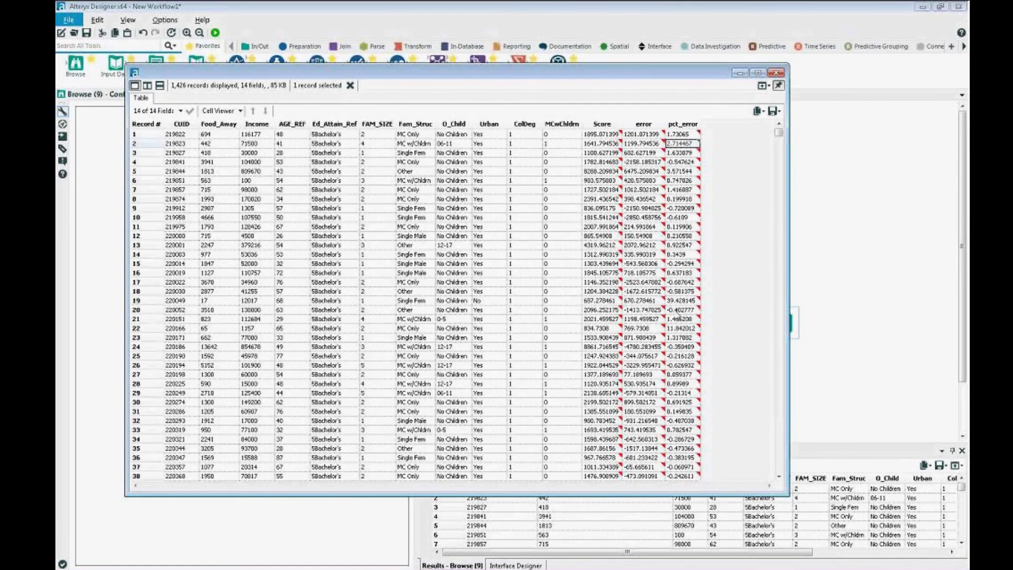
pyautogui.moveTo(676, 312)
pyautogui.moveTo(689, 296)
pyautogui.click(776, 73)
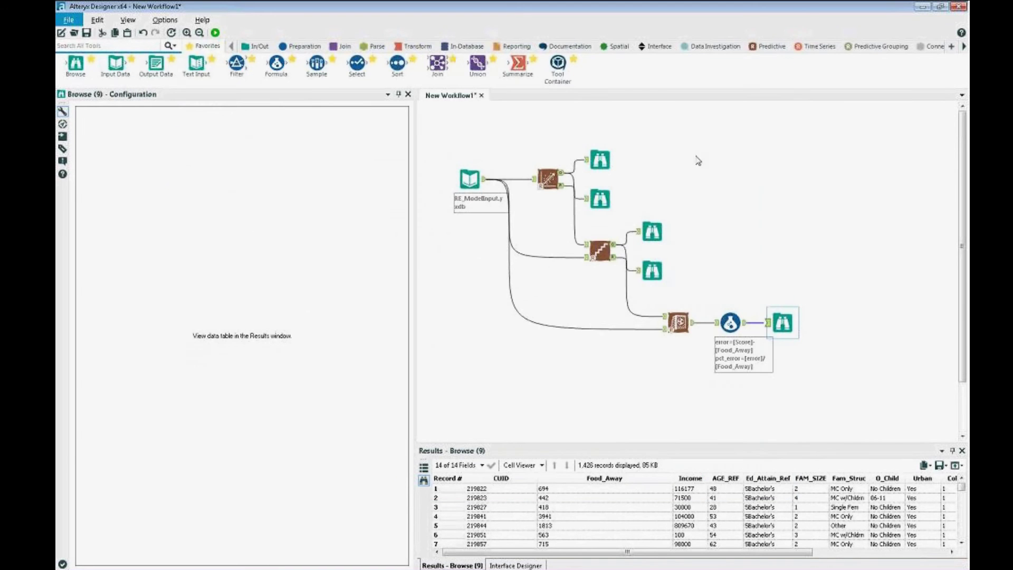
# Review the adjusted R-squared in the stepwise model's report and bring up the Predictive tools.
pyautogui.click(652, 271)
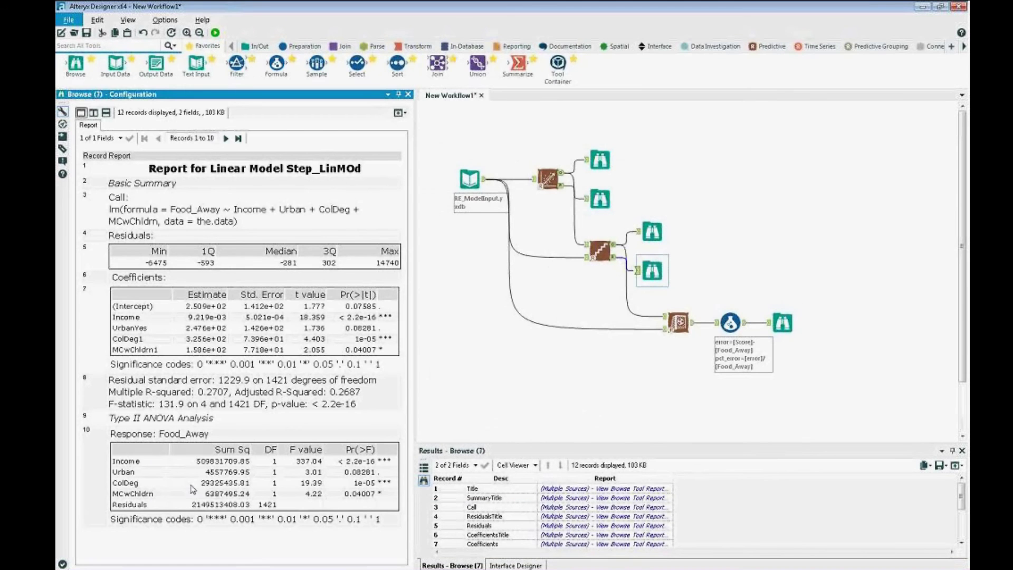
pyautogui.moveTo(329, 392); pyautogui.dragTo(361, 392)
pyautogui.click(765, 46)
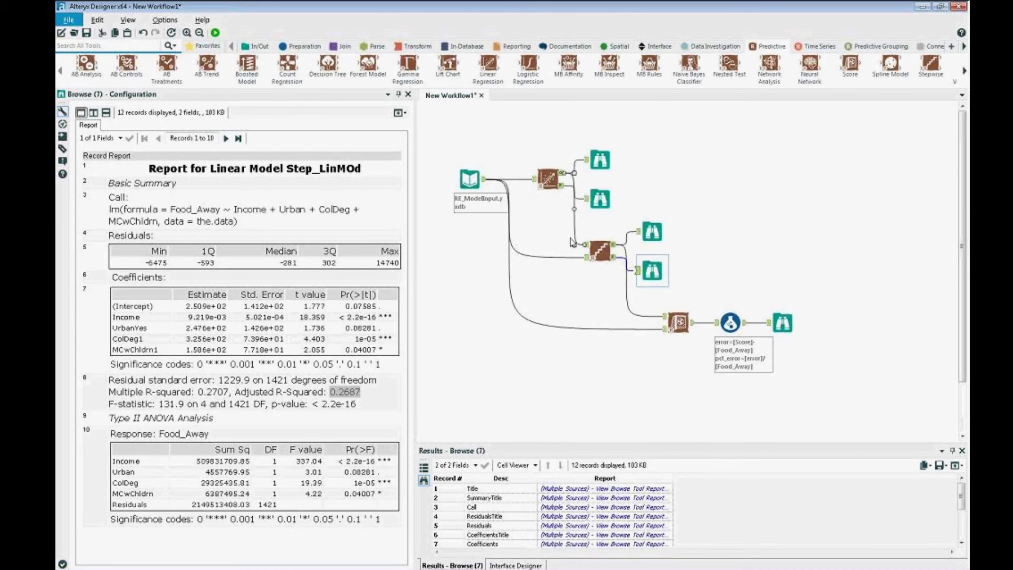
pyautogui.click(621, 329)
pyautogui.click(809, 357)
# Try to open a workflow named RE_ModelBuild from the TM Model Build folder.
pyautogui.click(71, 21)
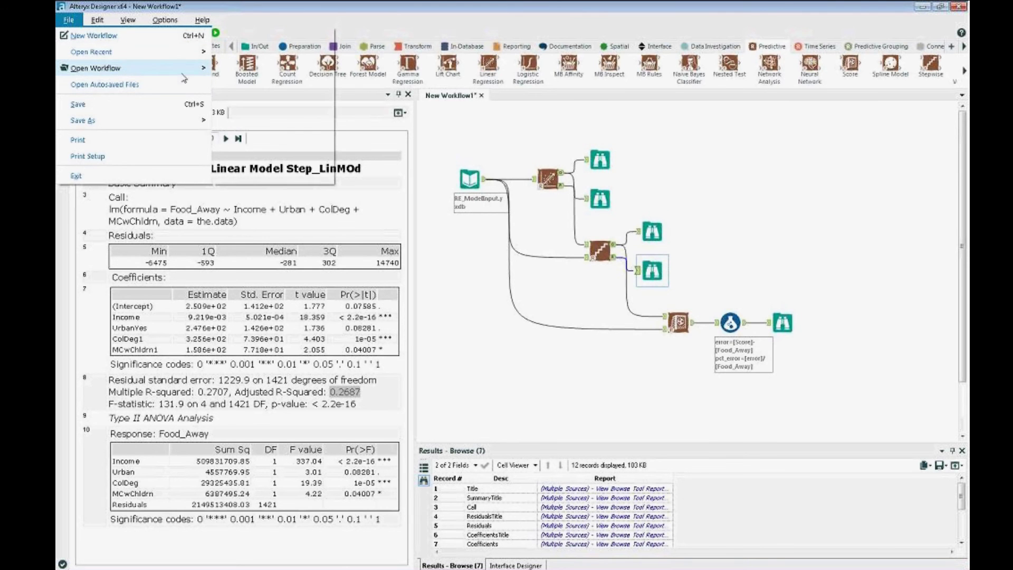
pyautogui.moveTo(187, 73)
pyautogui.click(235, 41)
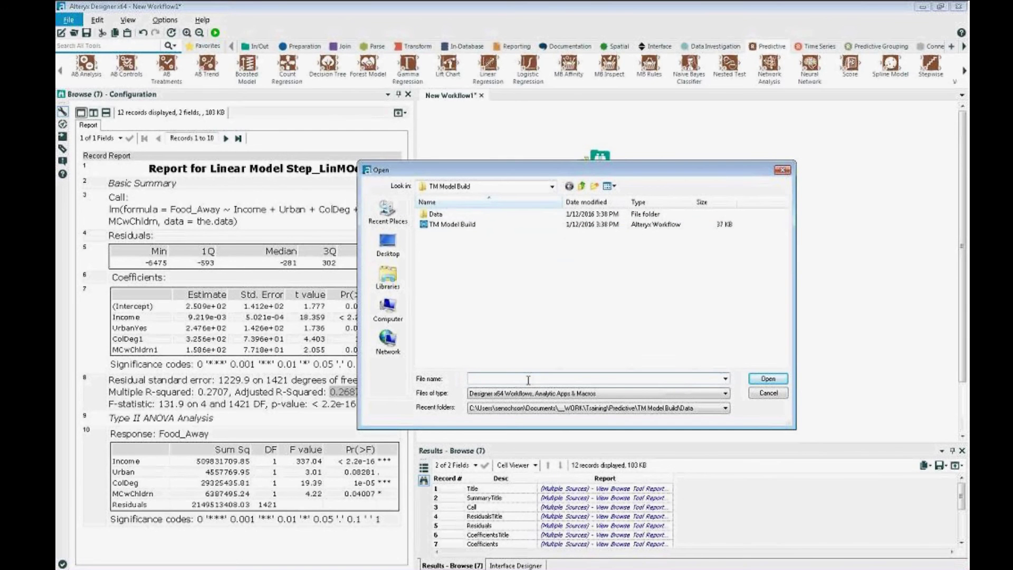
pyautogui.write('RE_Md')
pyautogui.write('Build')
pyautogui.press('Return')
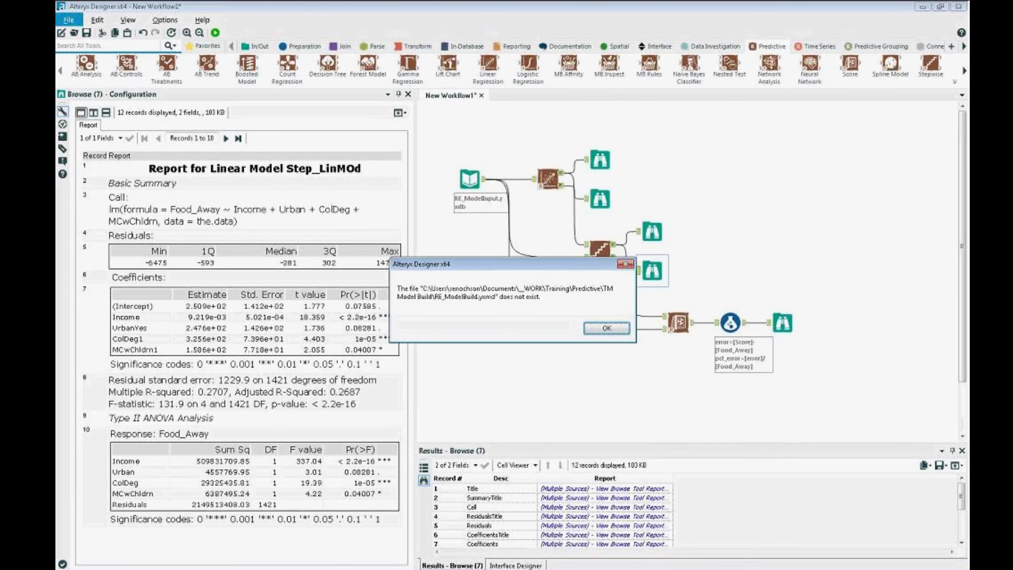
pyautogui.click(606, 329)
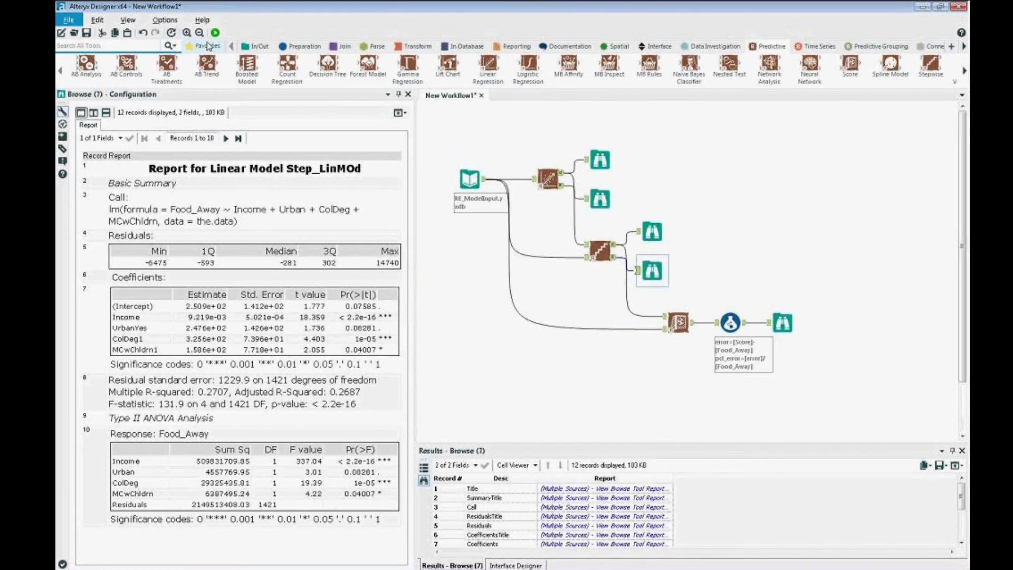
# Start saving the regression workflow and browse to the Predictive folder under __WORK\Training.
pyautogui.click(87, 33)
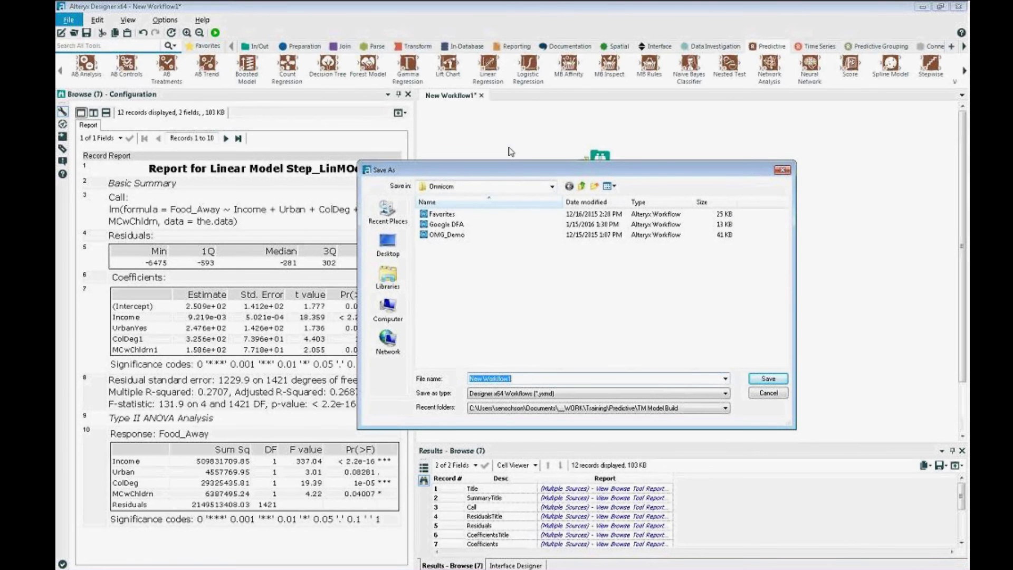
pyautogui.click(581, 187)
pyautogui.click(582, 186)
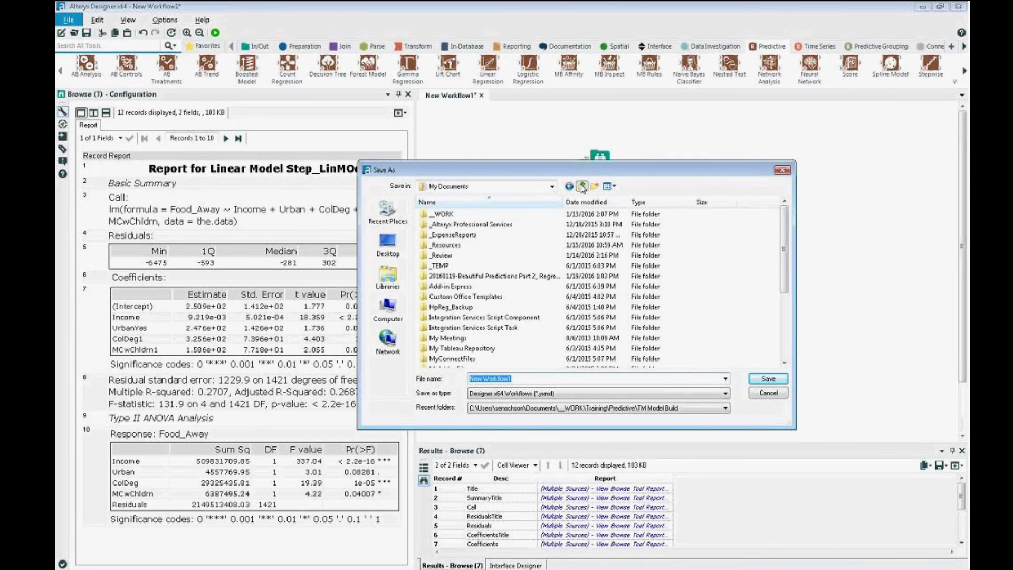
pyautogui.click(463, 214)
pyautogui.doubleClick(454, 214)
pyautogui.doubleClick(440, 265)
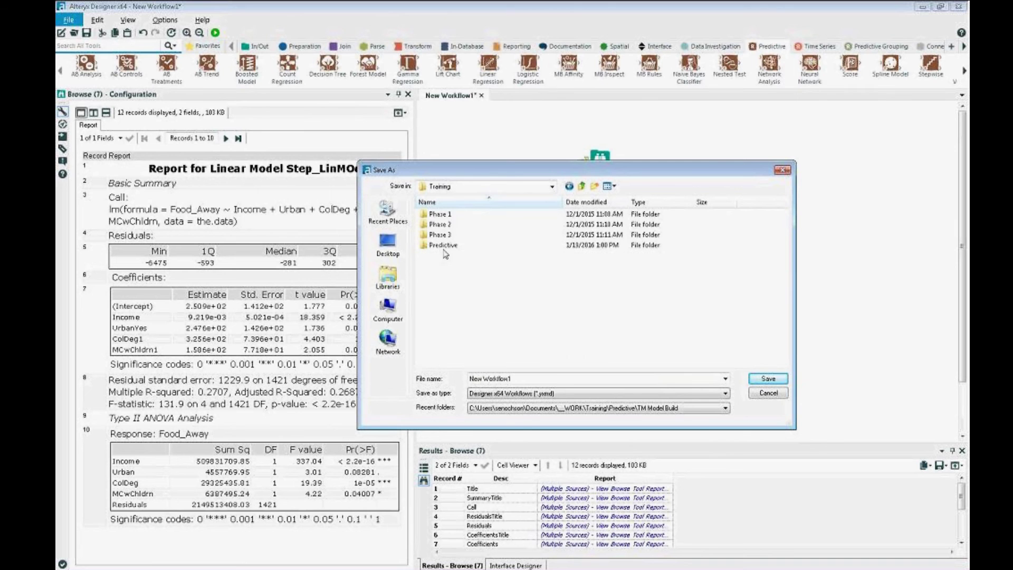
pyautogui.click(450, 246)
pyautogui.doubleClick(450, 246)
# Save the workflow as RE_ModelBuild in the RE_ModelBuild folder, replacing the existing file.
pyautogui.doubleClick(519, 379)
pyautogui.write('RE_Model')
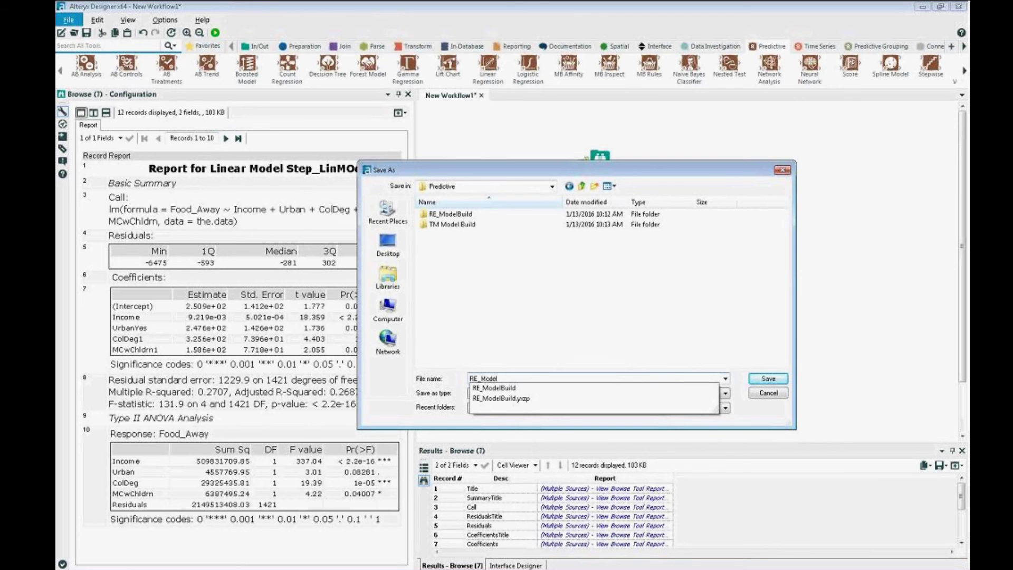
pyautogui.press('Down')
pyautogui.press('Return')
pyautogui.press('Return')
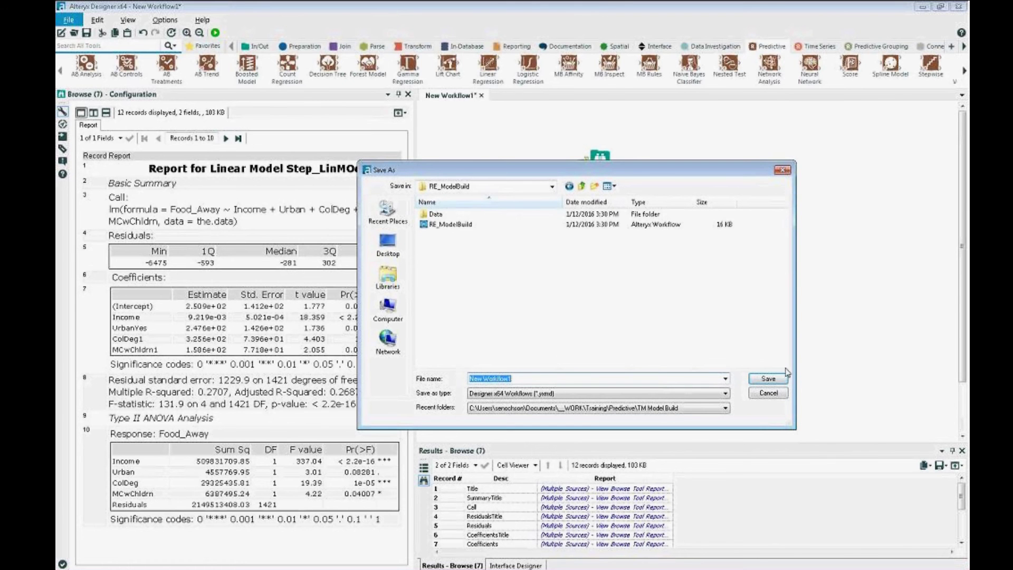
pyautogui.doubleClick(458, 224)
pyautogui.click(543, 294)
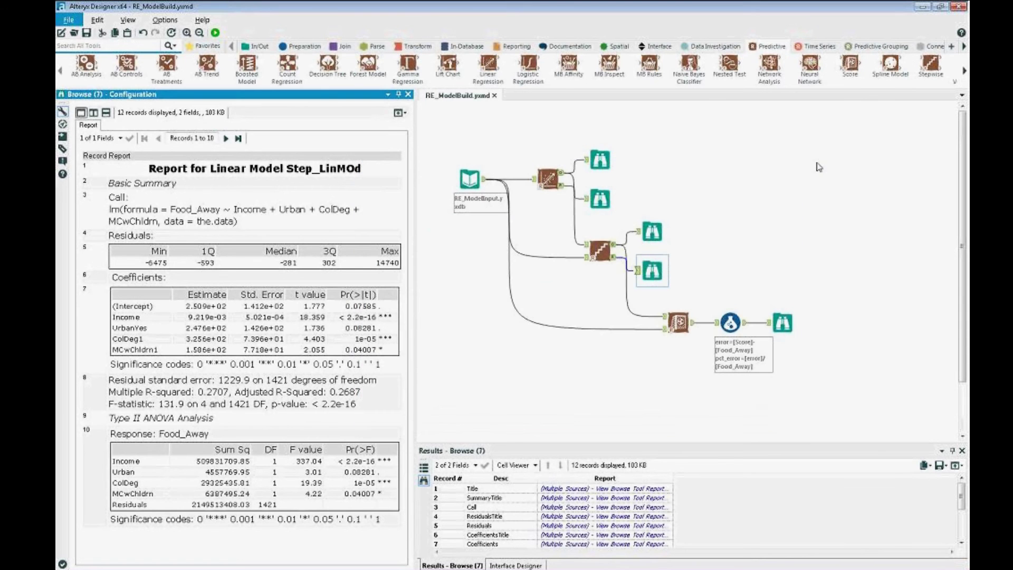
pyautogui.click(862, 194)
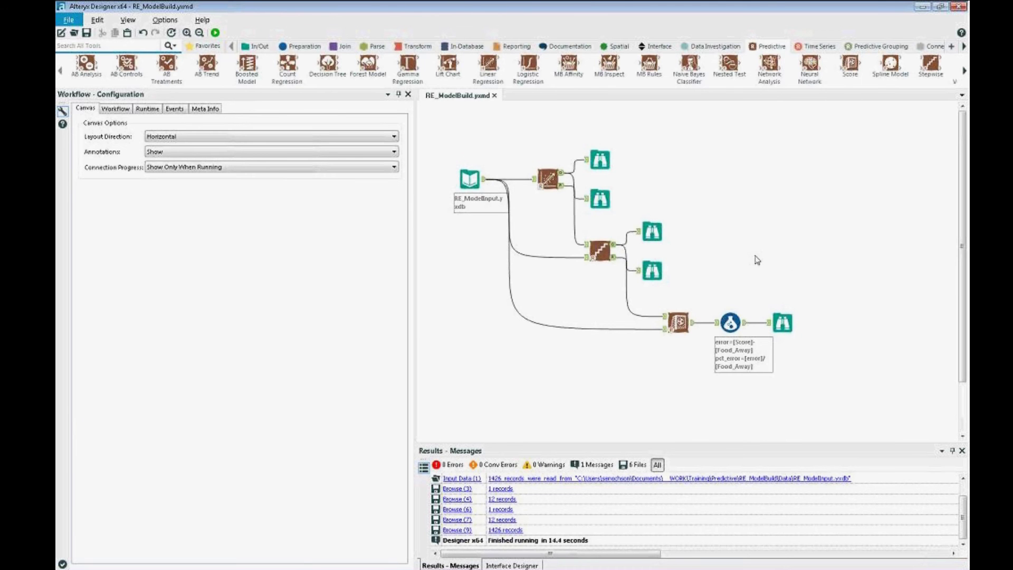
# Create a new workflow and add an Input Data tool connected to TM_ModelInput.yxdb.
pyautogui.click(62, 34)
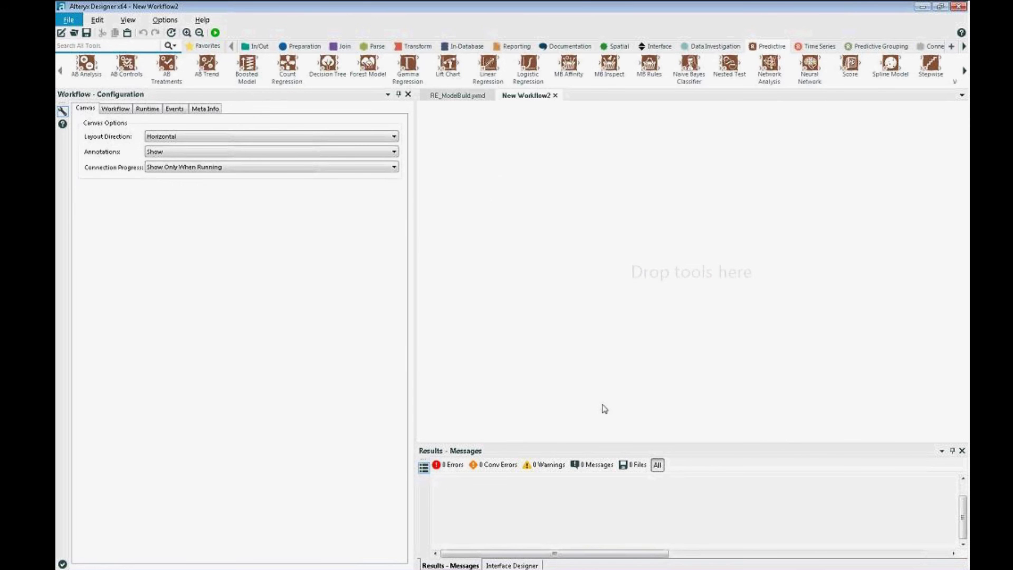
pyautogui.click(258, 46)
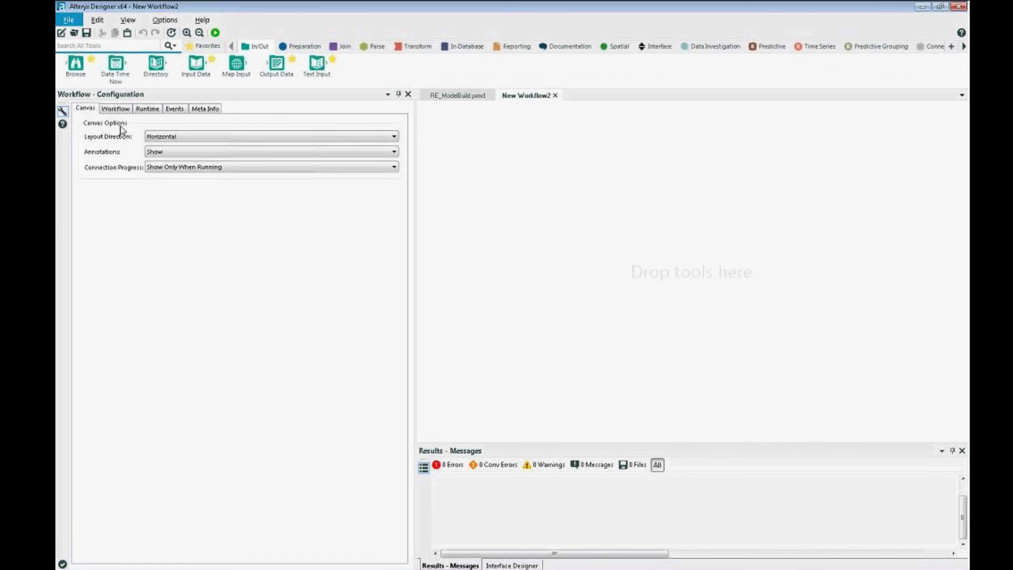
pyautogui.moveTo(196, 65); pyautogui.dragTo(456, 174)
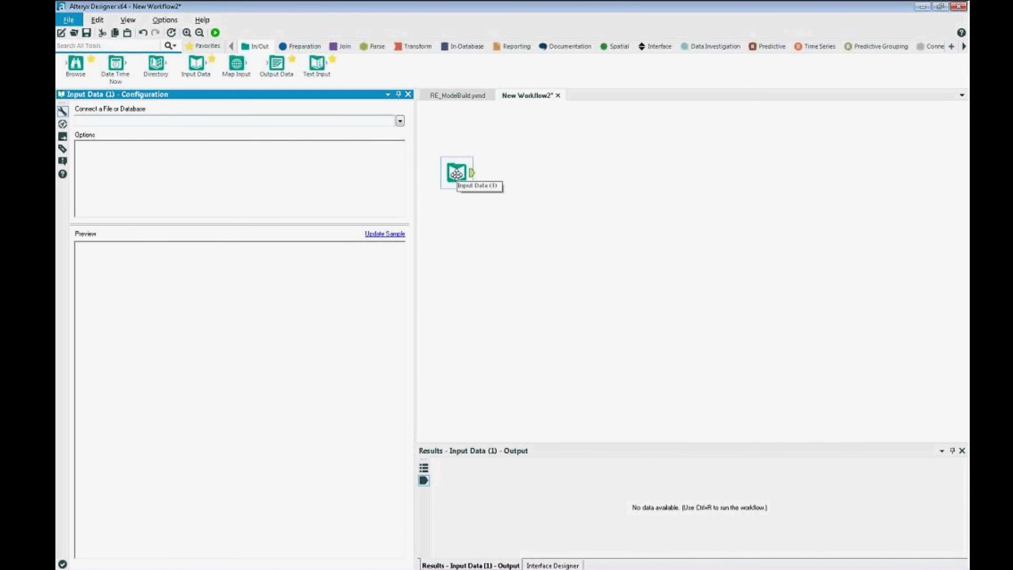
pyautogui.click(400, 121)
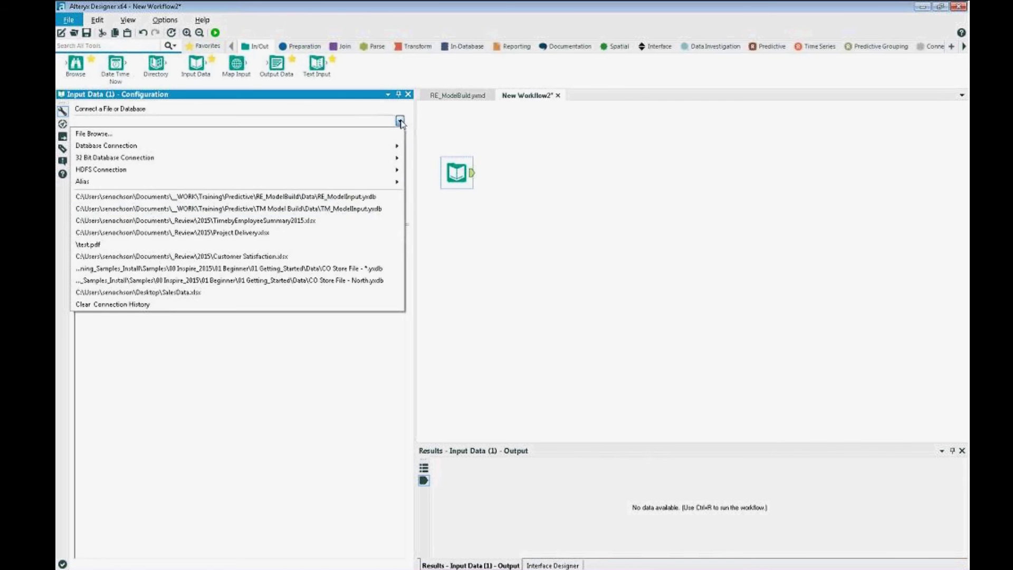
pyautogui.click(358, 209)
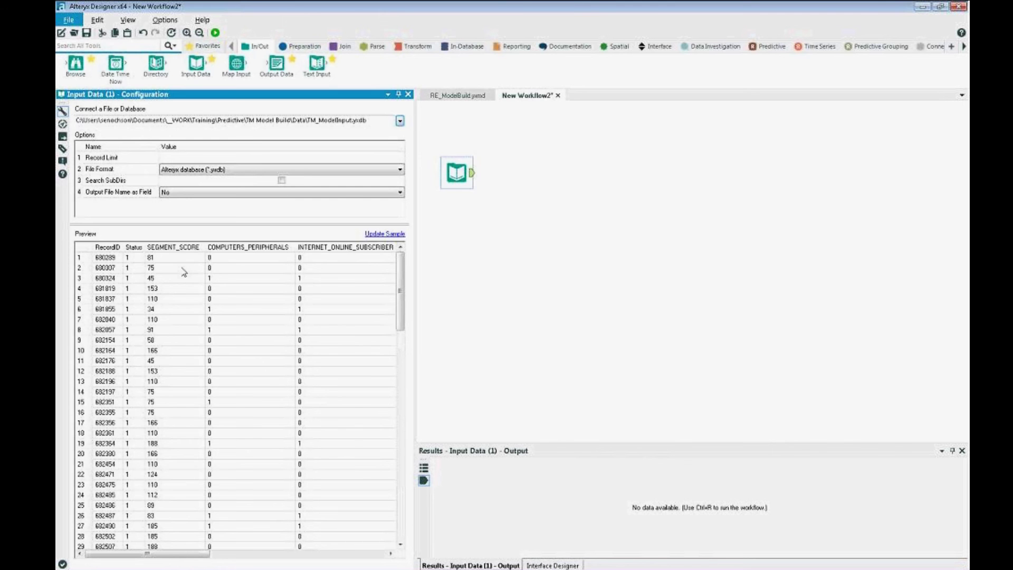
# Examine the Status column and the remaining fields in the input data preview.
pyautogui.moveTo(133, 259); pyautogui.dragTo(133, 320)
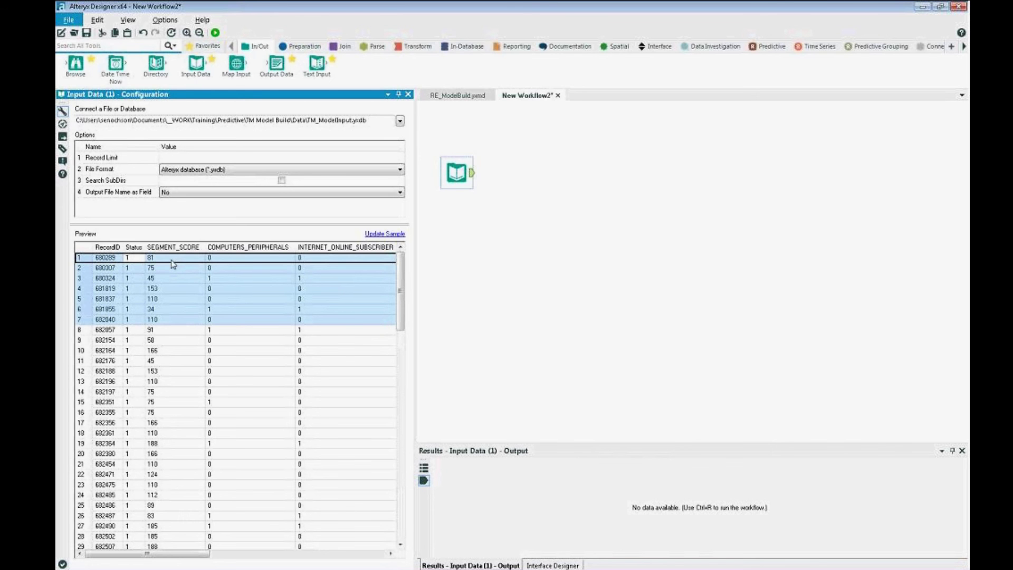
pyautogui.moveTo(201, 558); pyautogui.dragTo(355, 553)
pyautogui.moveTo(288, 554); pyautogui.dragTo(312, 554)
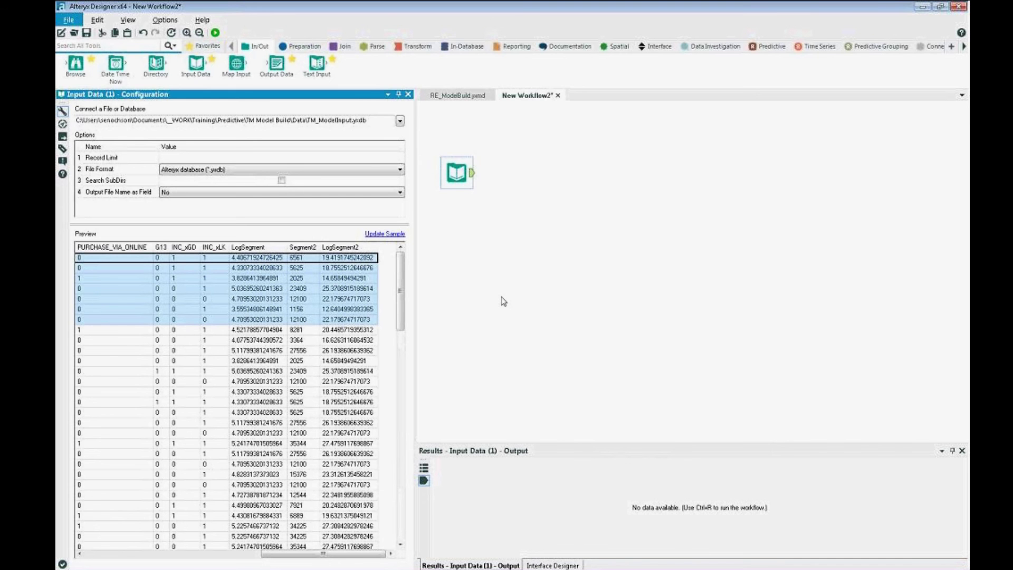
pyautogui.click(494, 256)
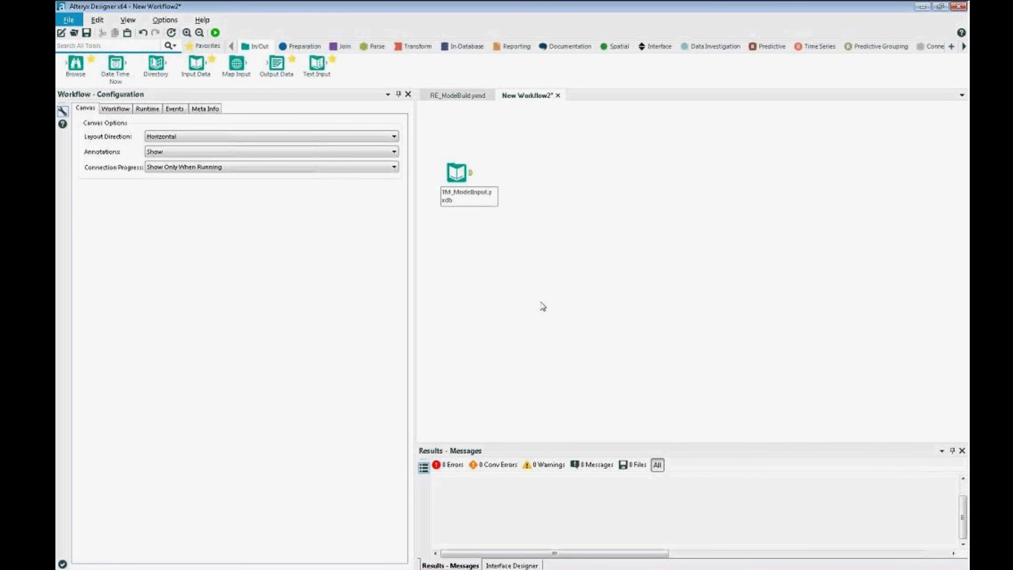
# Add a Create Samples tool after the input data, with 50 percent estimation and 50 percent validation samples.
pyautogui.click(716, 47)
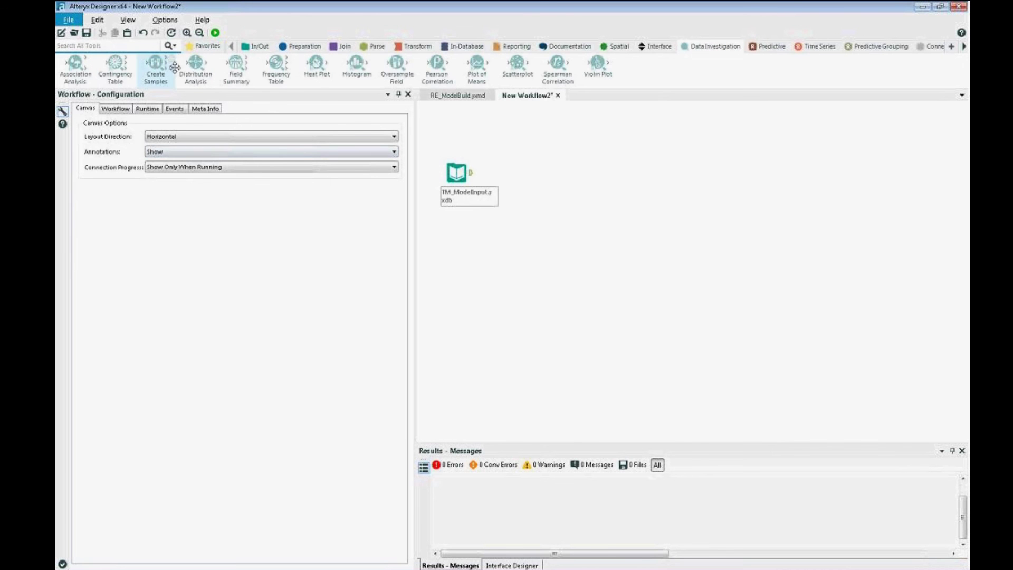
pyautogui.moveTo(154, 66); pyautogui.dragTo(530, 176)
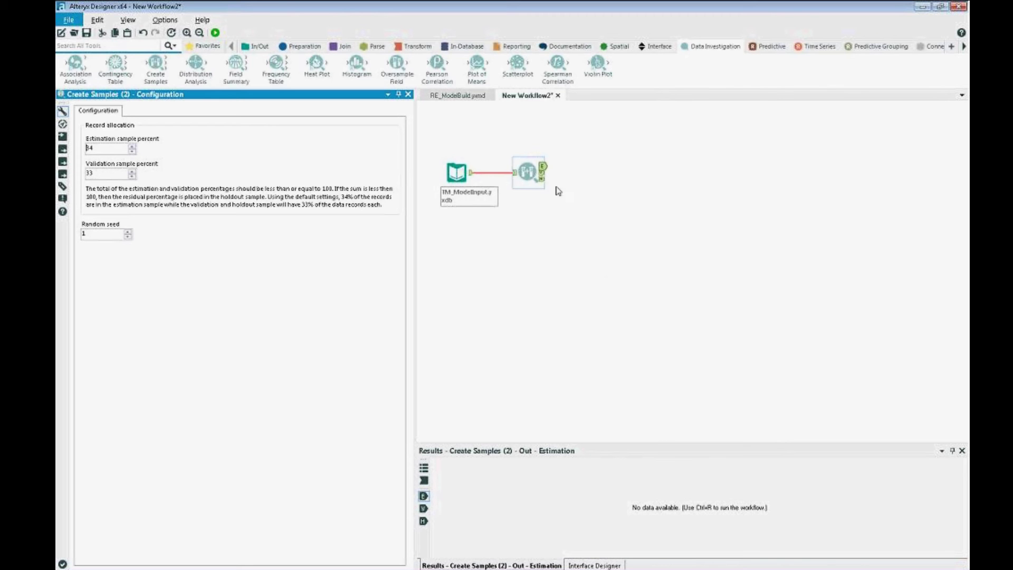
pyautogui.doubleClick(109, 147)
pyautogui.write('50')
pyautogui.press('Tab')
pyautogui.write('50')
# Connect a Decision Tree tool to the estimation sample output and name its model DecisionTree.
pyautogui.click(768, 49)
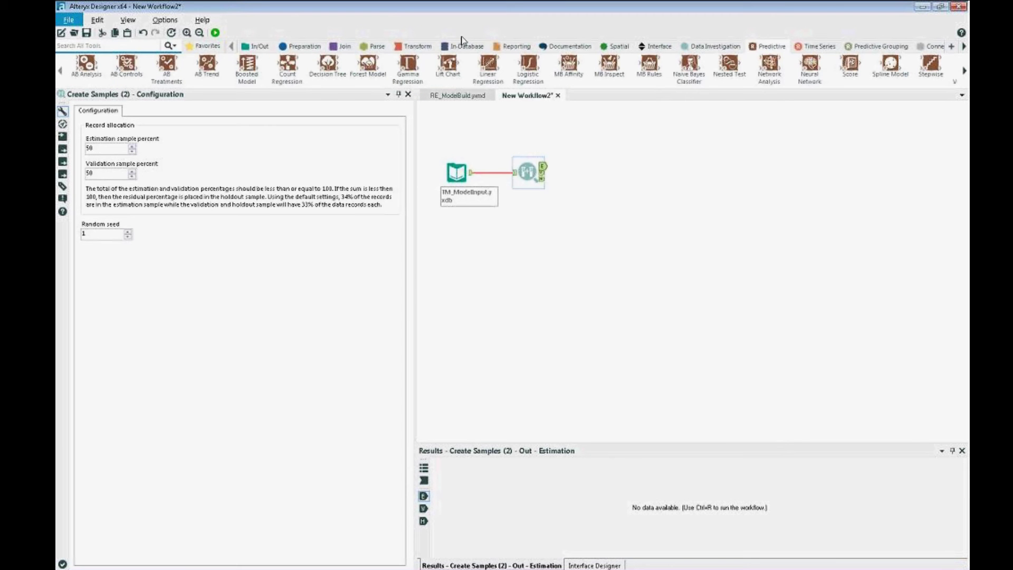
pyautogui.moveTo(327, 64); pyautogui.dragTo(613, 166)
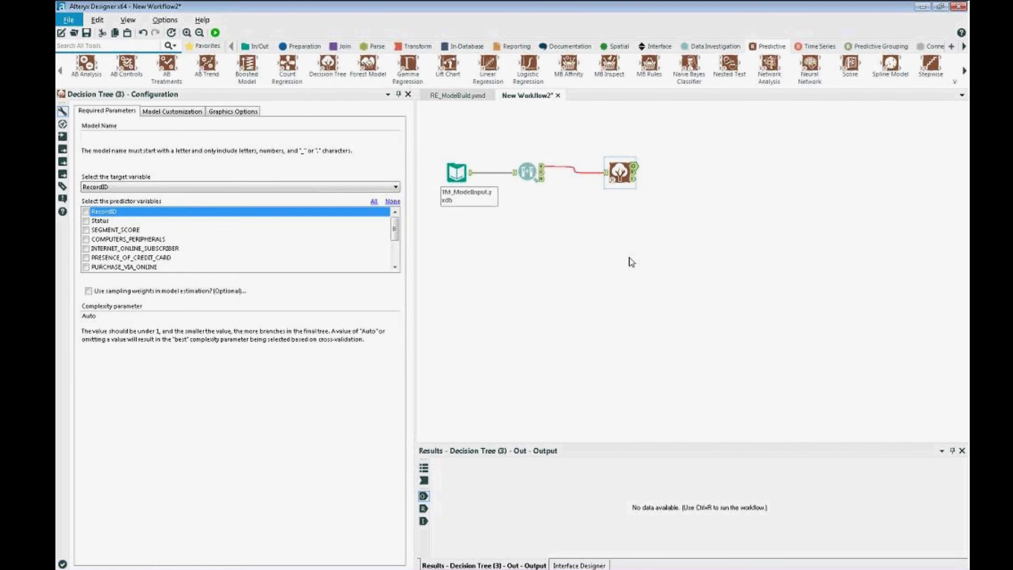
pyautogui.click(185, 136)
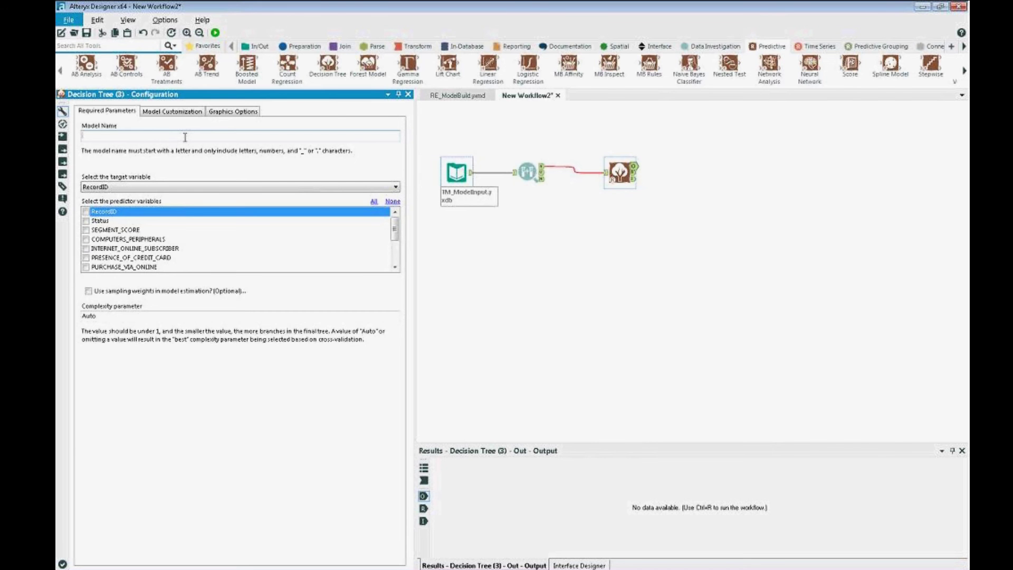
pyautogui.write('DecisionTree')
pyautogui.doubleClick(126, 135)
pyautogui.click(122, 139)
# Set the decision tree's target variable to Status.
pyautogui.click(113, 188)
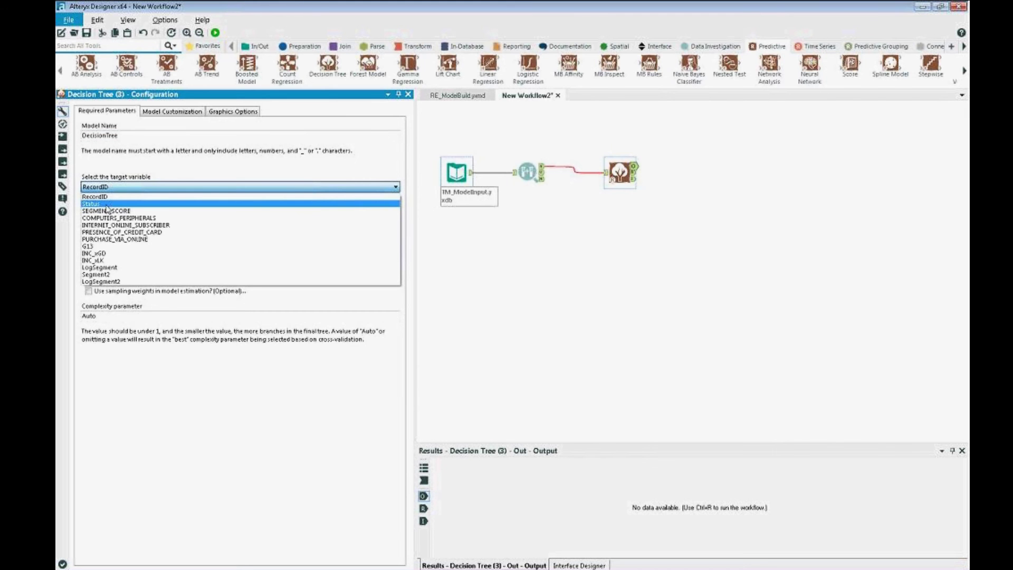
pyautogui.click(107, 205)
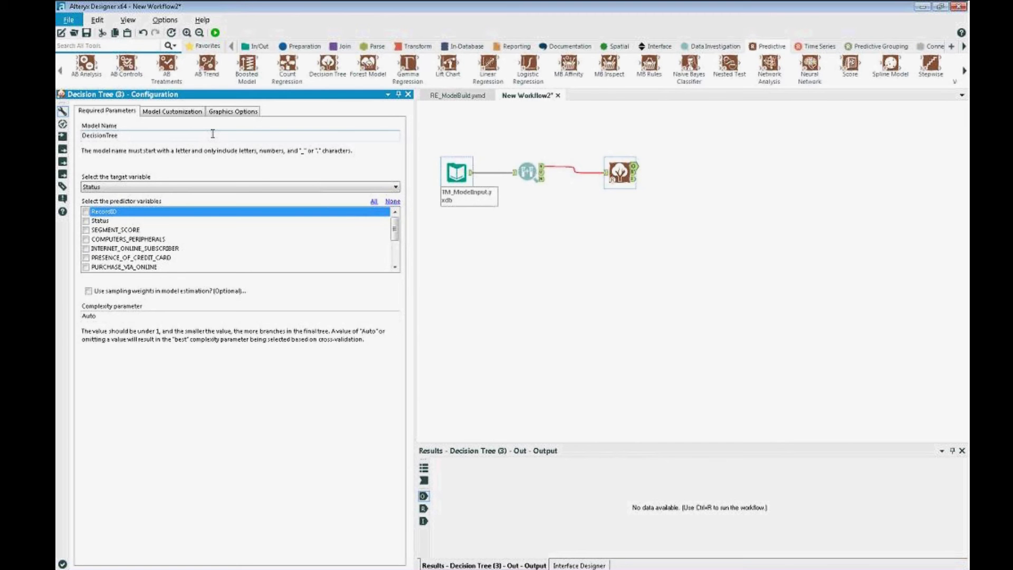
pyautogui.click(214, 187)
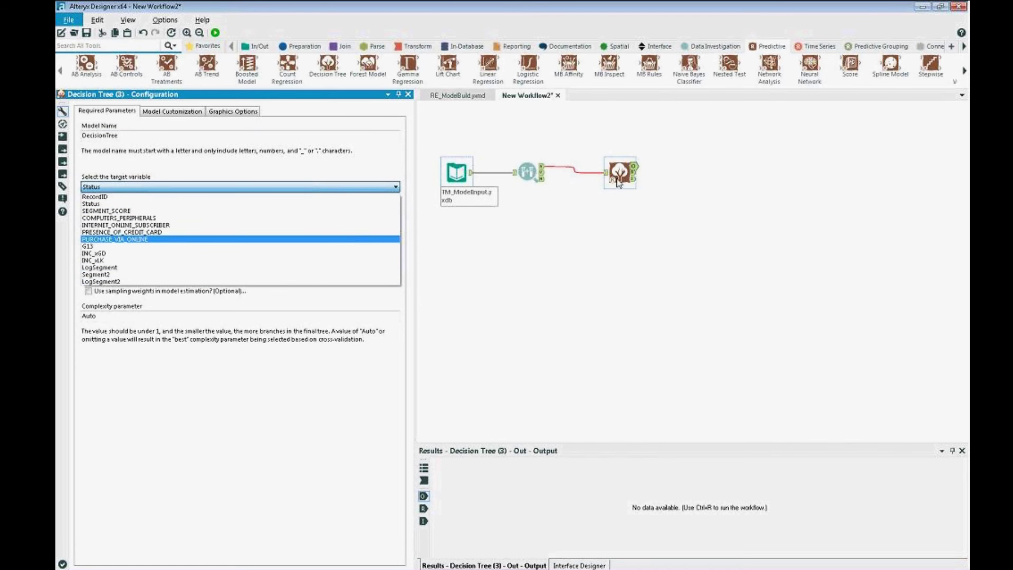
pyautogui.click(198, 204)
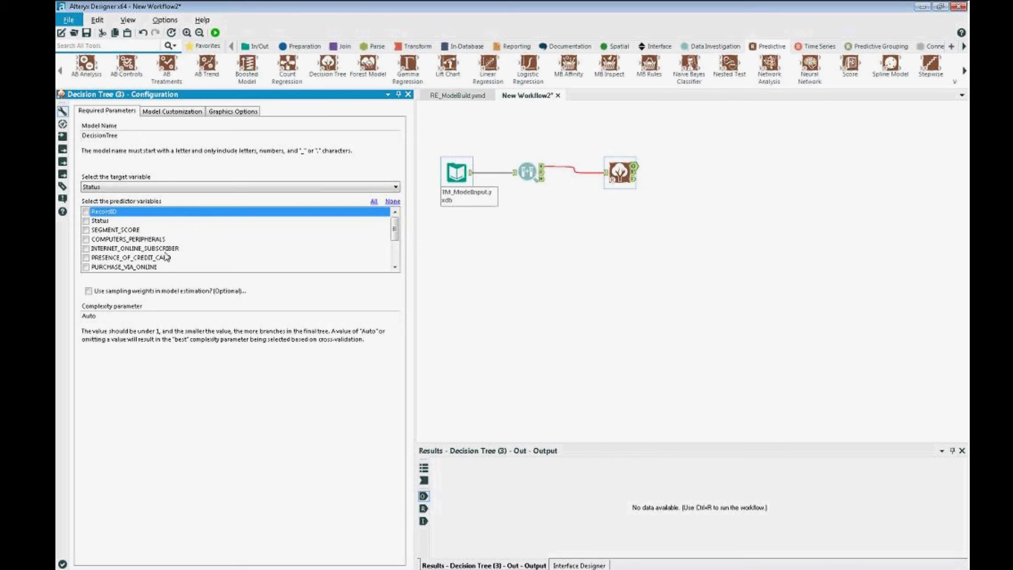
# Select SEGMENT_SCORE, COMPUTERS_PERIPHERALS, INTERNET_ONLINE_SUBSCRIBER, PRESENCE_OF_CREDIT_CARD, PURCHASE_VIA_ONLINE, G13, INC_xGD and INC_xLK as the decision tree's predictor variables.
pyautogui.click(87, 230)
pyautogui.click(87, 239)
pyautogui.click(86, 249)
pyautogui.click(86, 258)
pyautogui.click(86, 267)
pyautogui.scroll(-1, 86, 253)
pyautogui.click(87, 248)
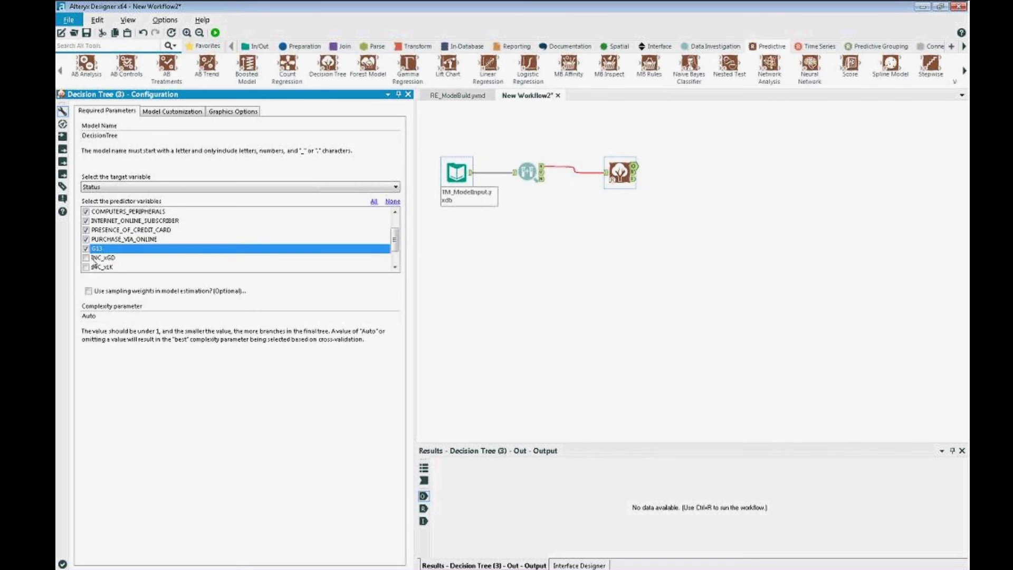
pyautogui.click(86, 258)
pyautogui.click(86, 266)
pyautogui.scroll(-1, 86, 264)
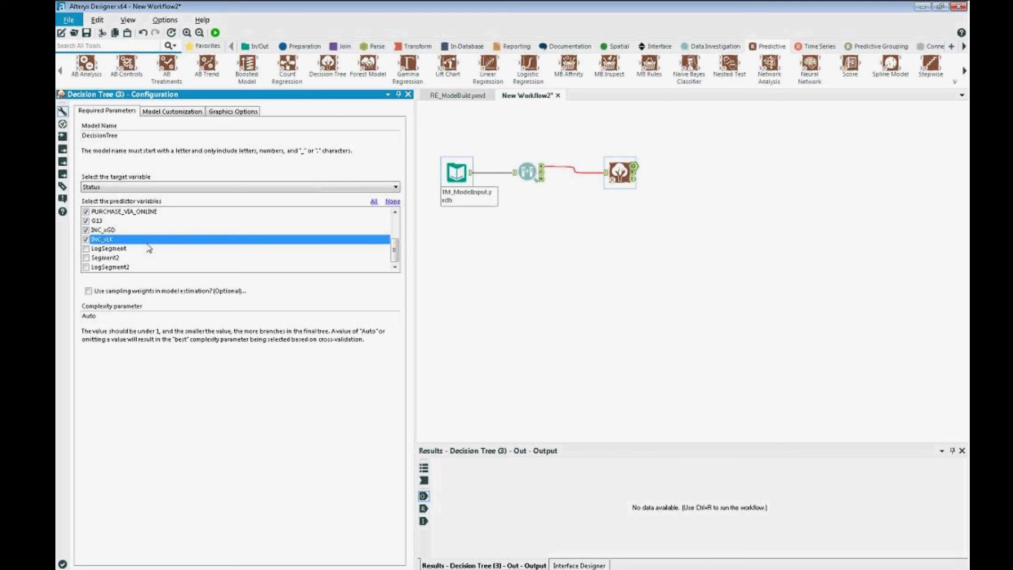
pyautogui.scroll(2, 122, 258)
pyautogui.scroll(-2, 122, 258)
pyautogui.scroll(2, 398, 248)
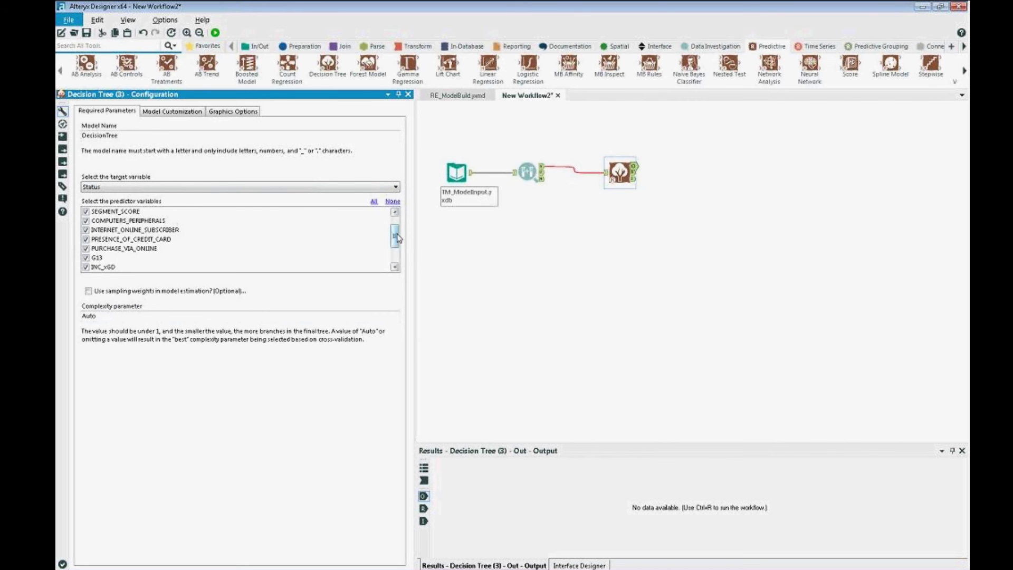
pyautogui.moveTo(395, 236); pyautogui.dragTo(404, 254)
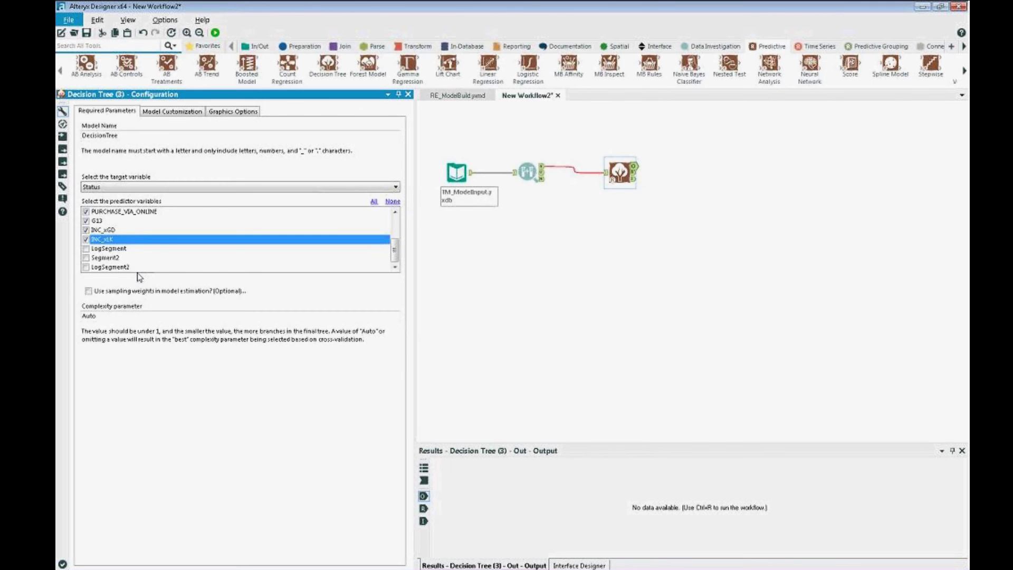
# Review the decision tree's complexity parameter, model customization settings and graphics options.
pyautogui.doubleClick(101, 318)
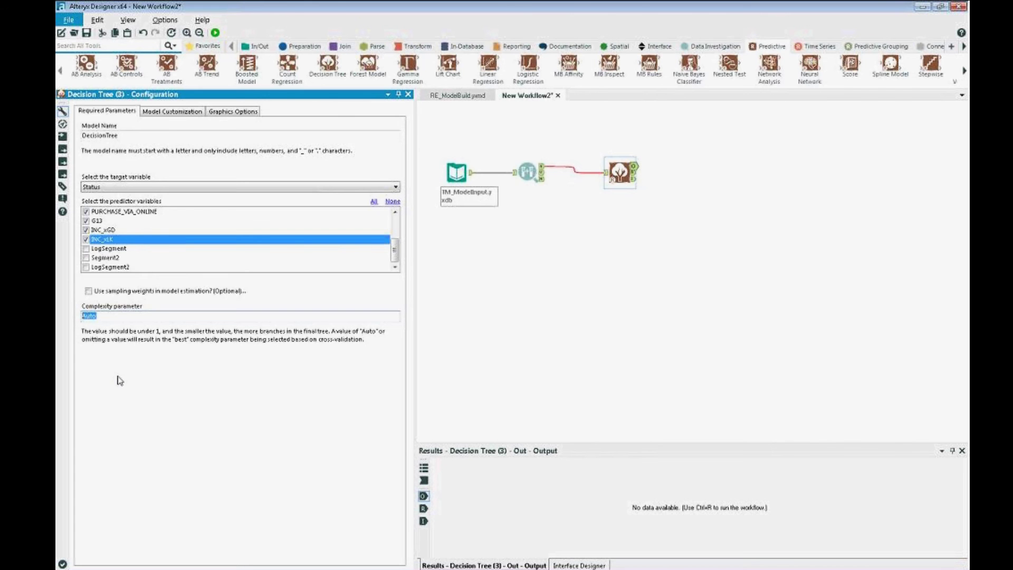
pyautogui.click(164, 112)
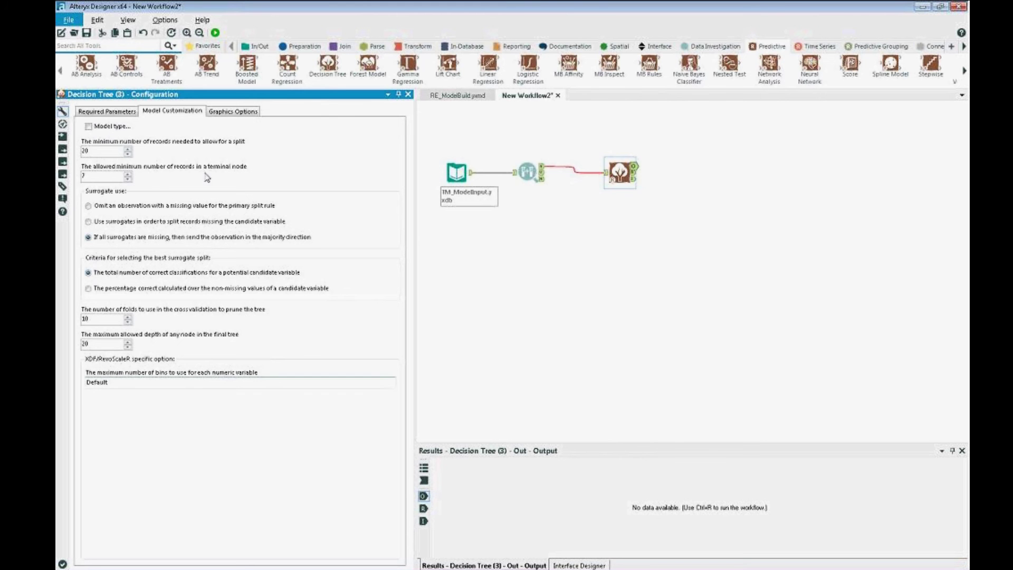
pyautogui.click(227, 112)
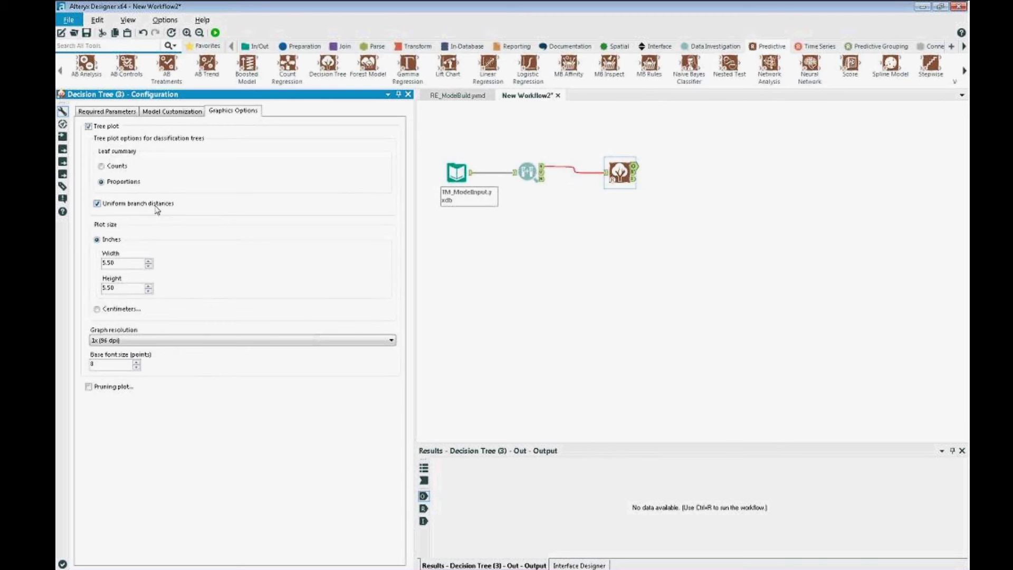
# Add Browse tools to all outputs of the Decision Tree tool and run the workflow.
pyautogui.rightClick(621, 169)
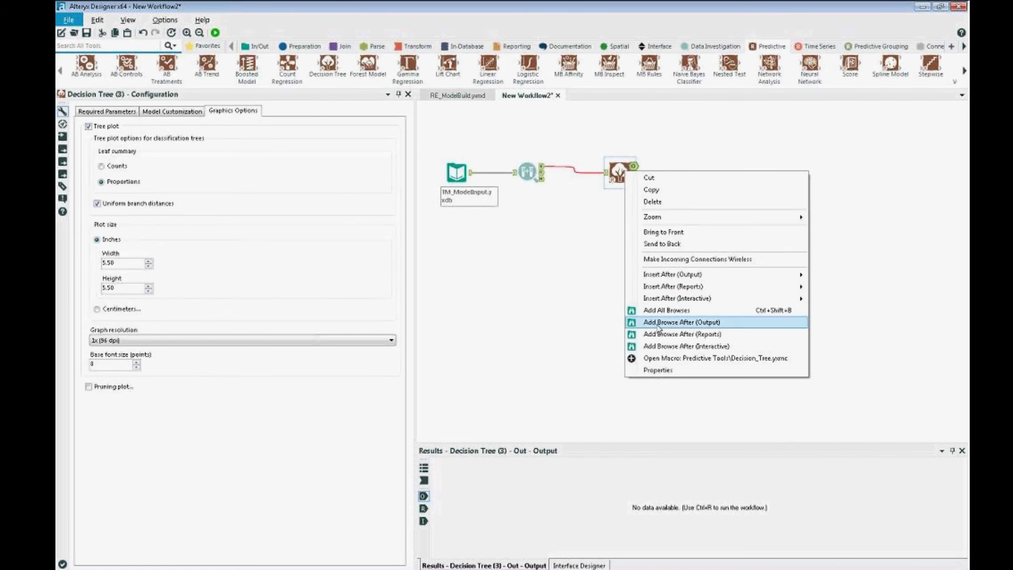
pyautogui.click(658, 307)
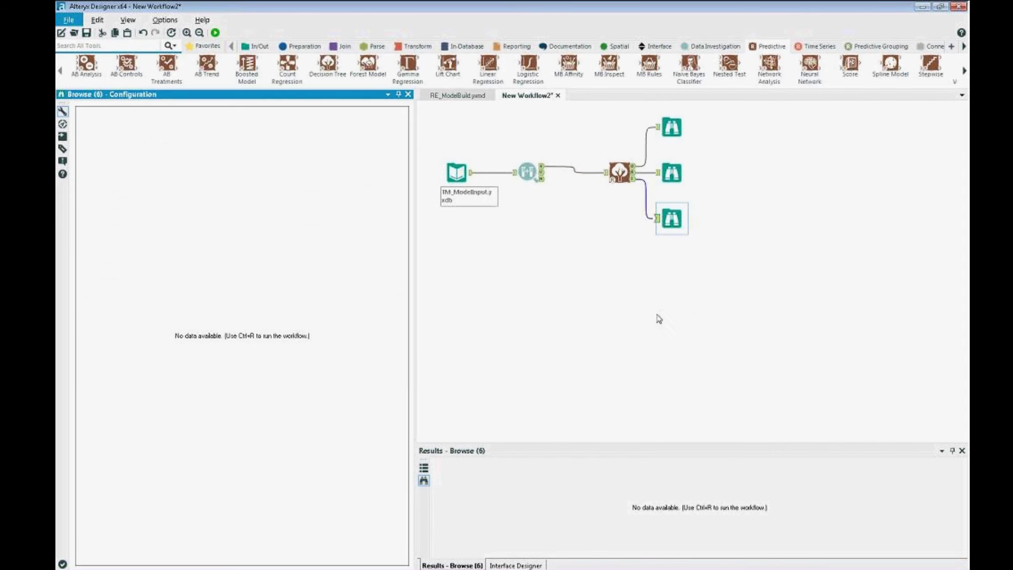
pyautogui.click(215, 33)
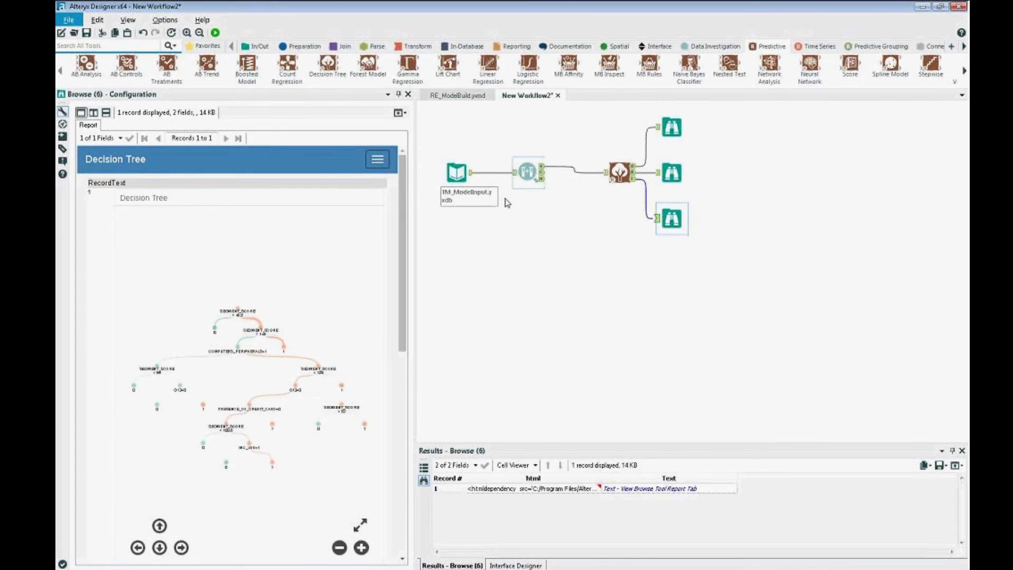
# Open the interactive decision tree report in a separate window.
pyautogui.click(400, 113)
pyautogui.click(403, 126)
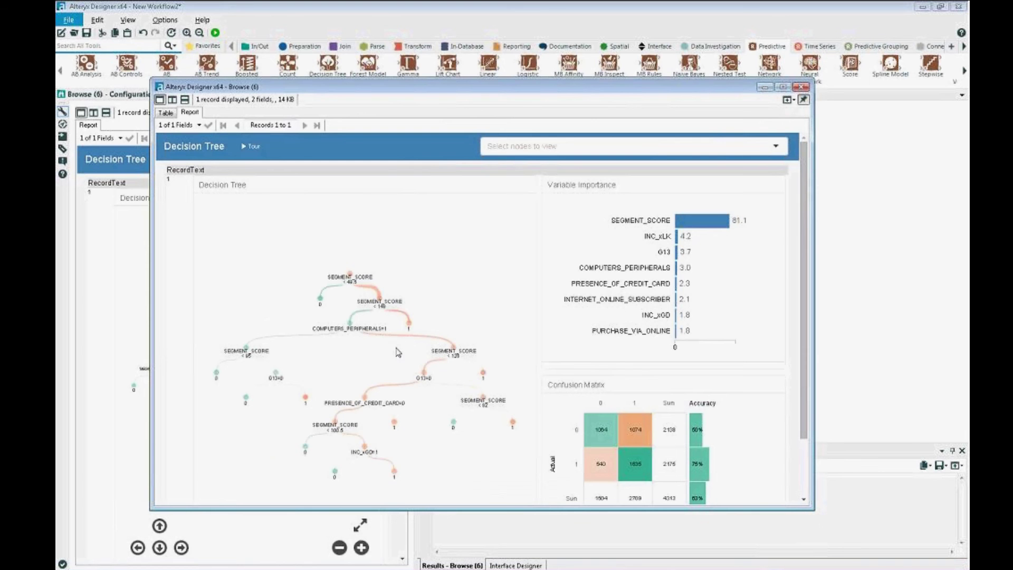
# Inspect the interactive decision tree, checking the class breakdown at the SEGMENT_SCORE and COMPUTERS_PERIPHERALS split nodes.
pyautogui.scroll(2, 361, 348)
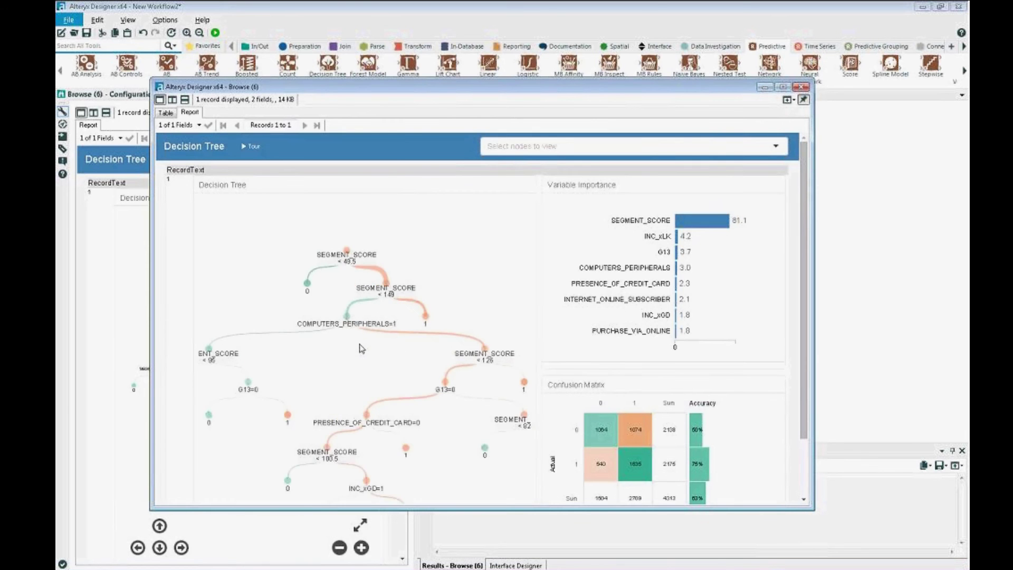
pyautogui.scroll(-2, 362, 348)
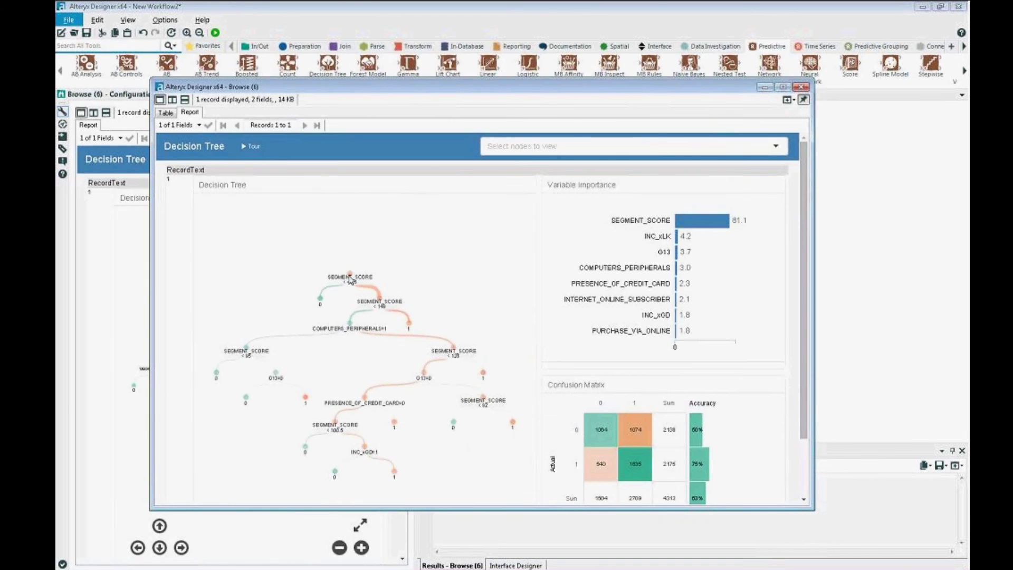
pyautogui.moveTo(351, 277)
pyautogui.moveTo(382, 305)
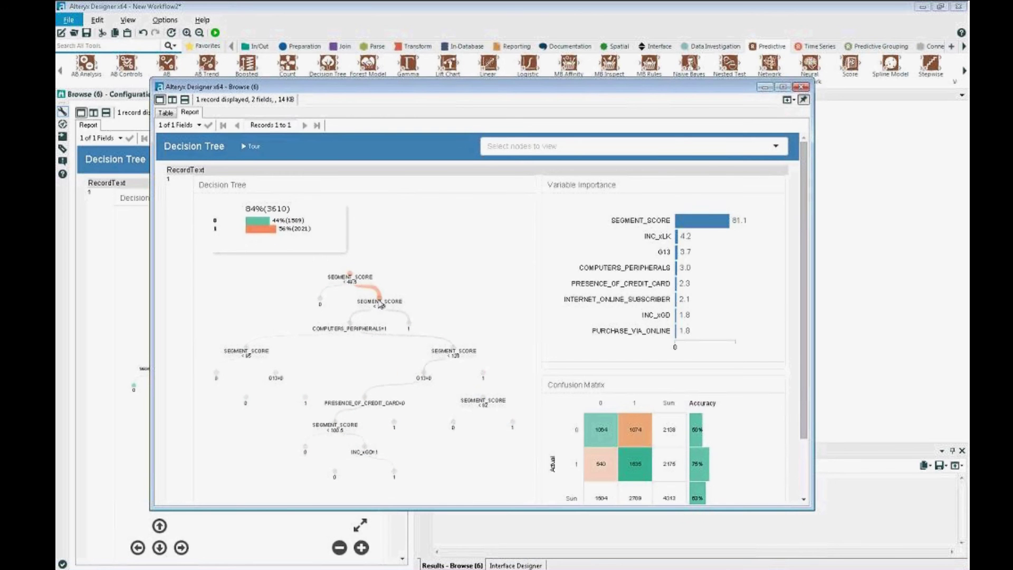
pyautogui.moveTo(352, 327)
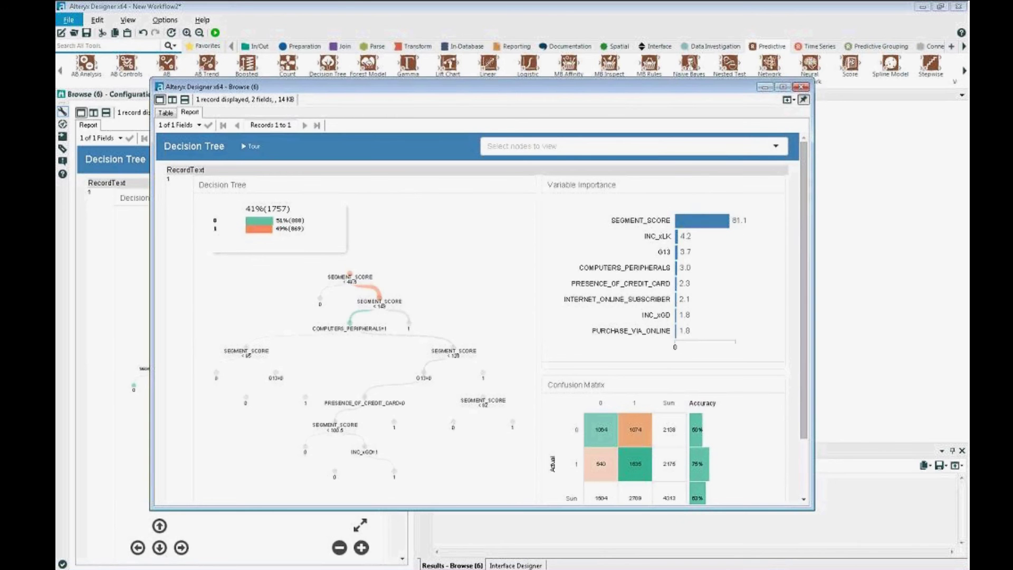
# Examine the confusion matrix of the interactive decision tree report, comparing actual with predicted classes, and close the report window.
pyautogui.scroll(-1, 734, 372)
pyautogui.moveTo(606, 383)
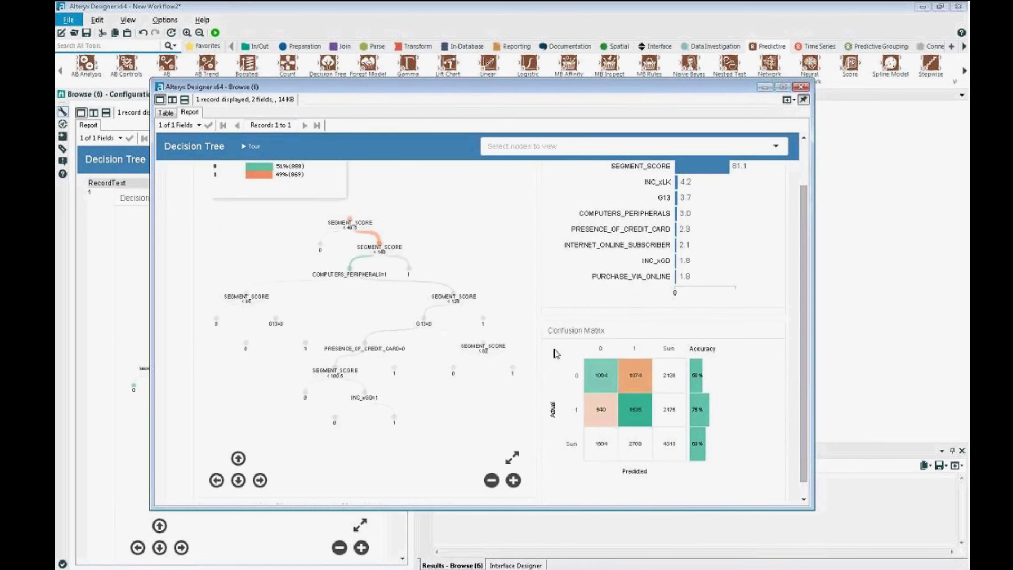
pyautogui.moveTo(637, 415)
pyautogui.moveTo(628, 368)
pyautogui.moveTo(594, 401)
pyautogui.click(800, 87)
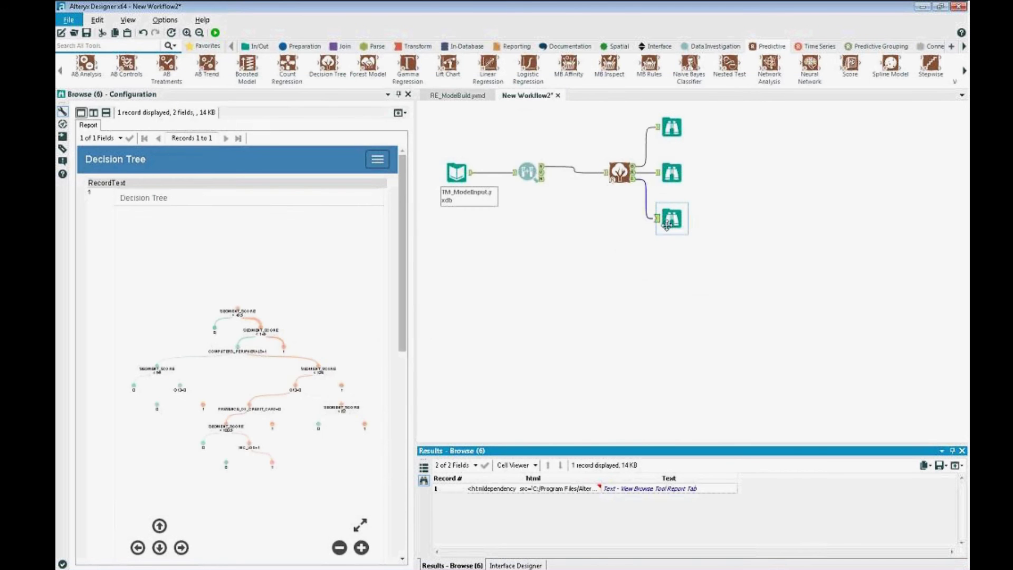
# Show the decision tree's summary report with all records in a new window and examine the call, root node error and pruning table.
pyautogui.click(673, 172)
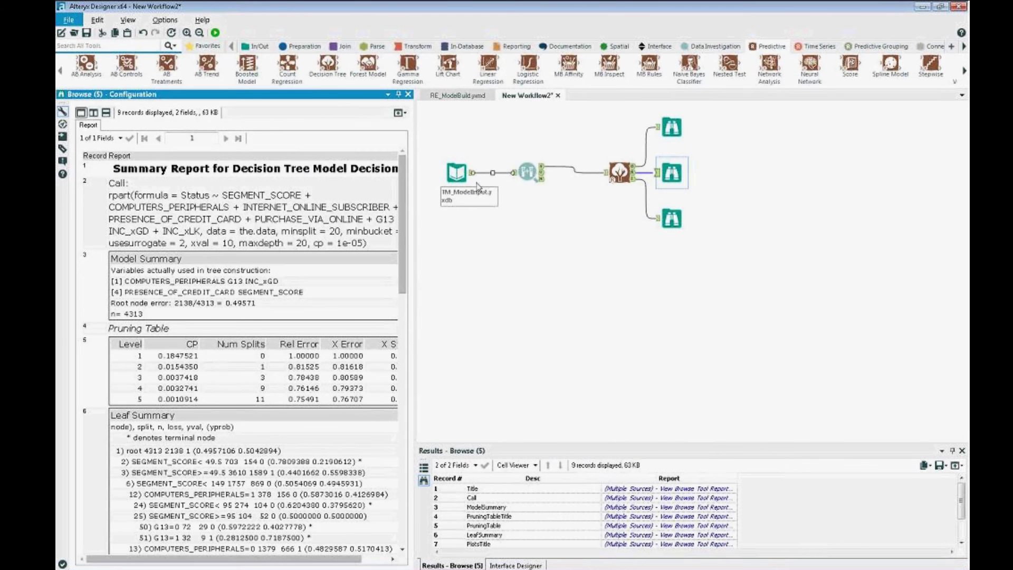
pyautogui.click(398, 113)
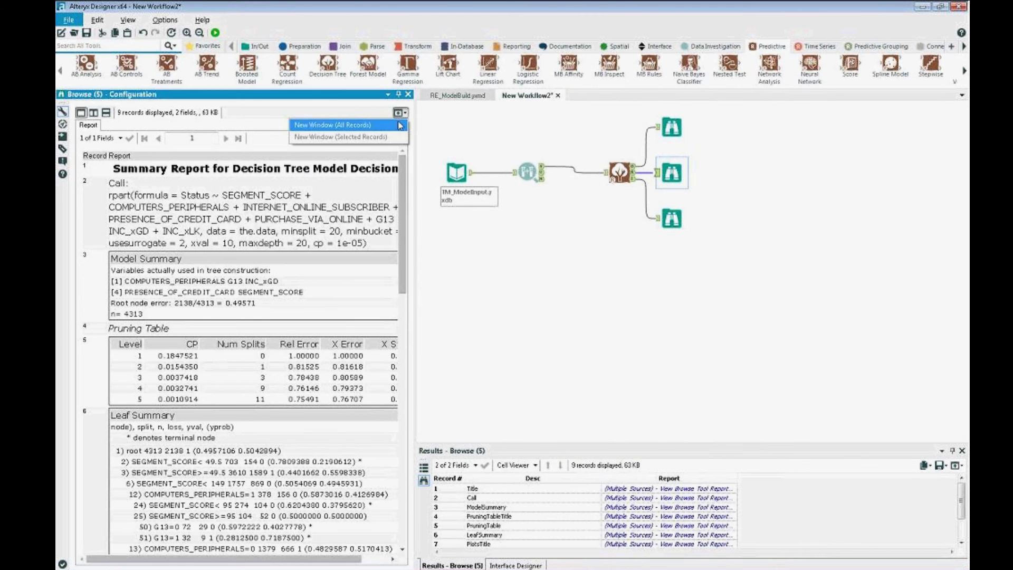
pyautogui.click(399, 124)
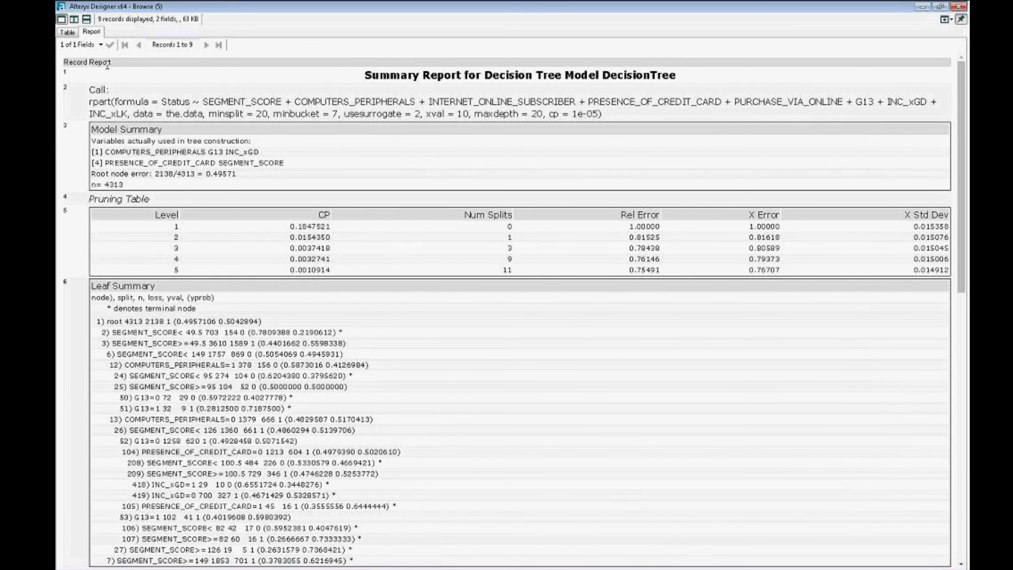
pyautogui.moveTo(90, 89); pyautogui.dragTo(117, 115)
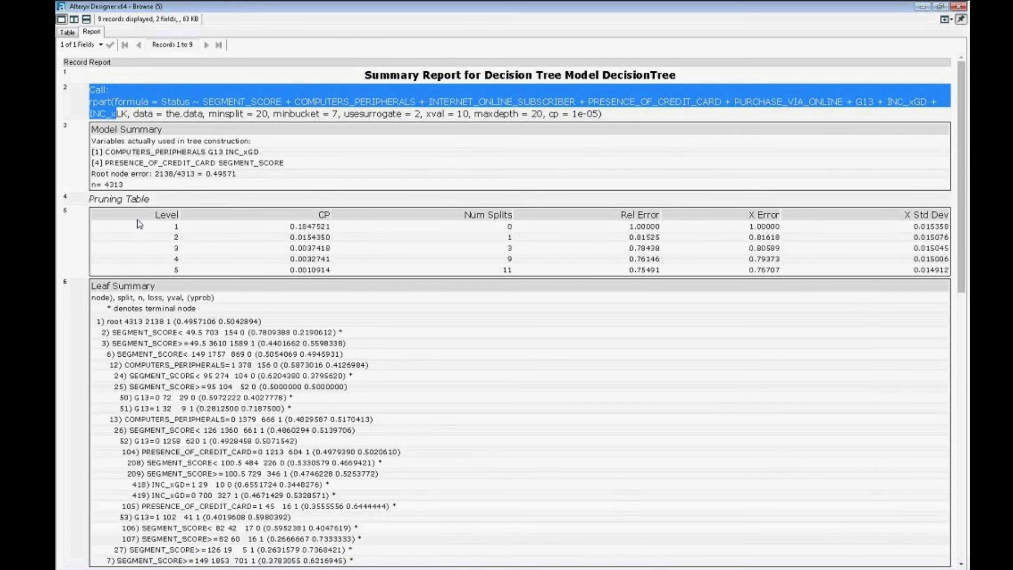
pyautogui.click(99, 173)
pyautogui.moveTo(99, 173); pyautogui.dragTo(232, 178)
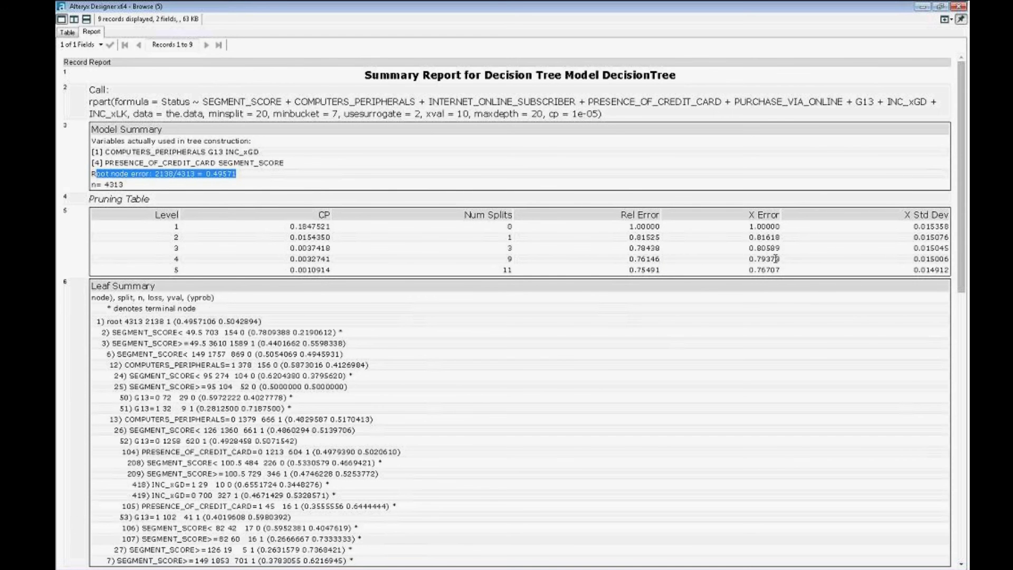
pyautogui.moveTo(660, 271); pyautogui.dragTo(633, 272)
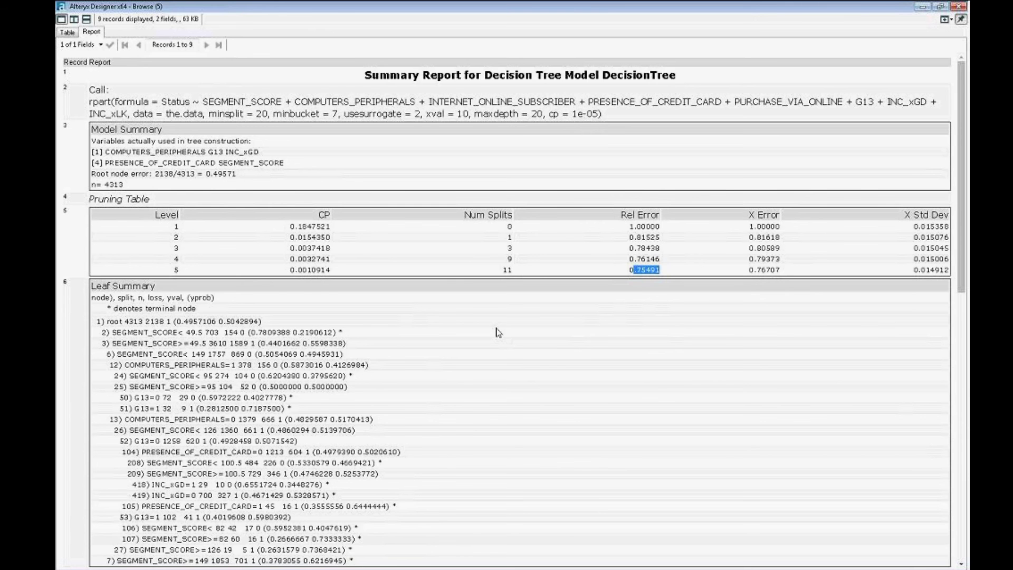
# Review the summary report's leaf summary, tree plot and pruning plot, then close the report window.
pyautogui.scroll(-4, 497, 333)
pyautogui.scroll(2, 497, 334)
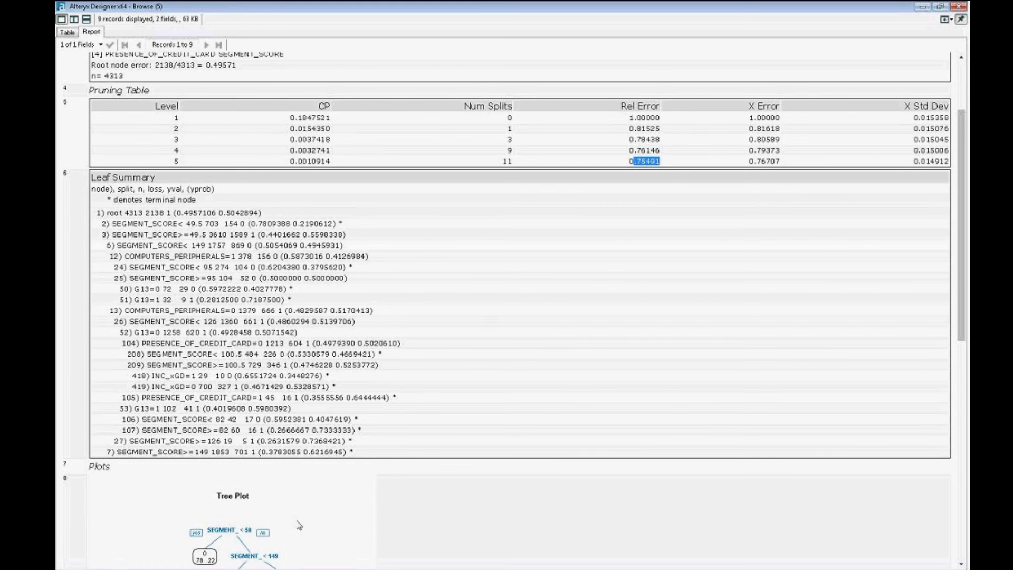
pyautogui.scroll(-2, 252, 542)
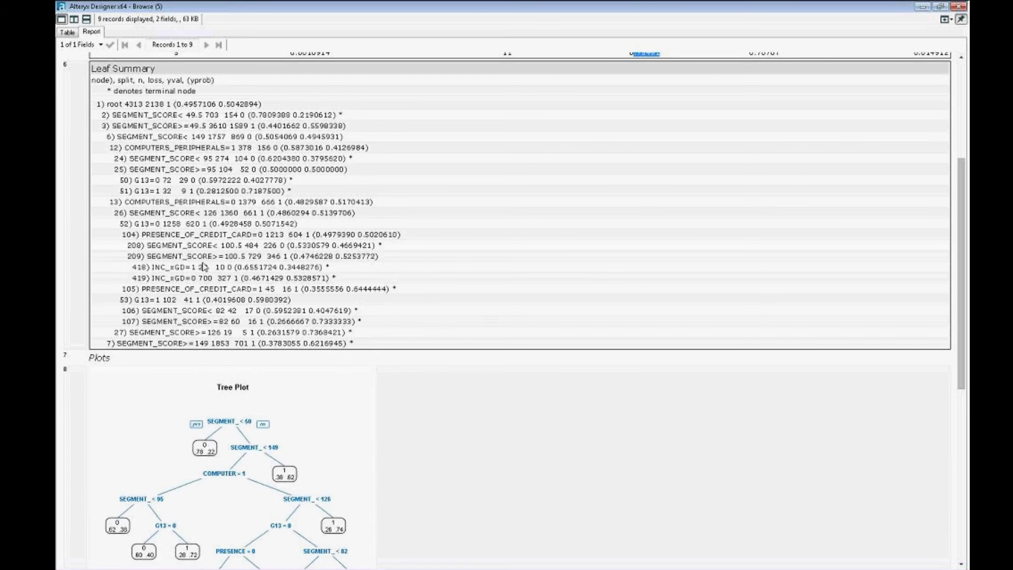
pyautogui.scroll(-3, 204, 267)
pyautogui.scroll(-2, 205, 266)
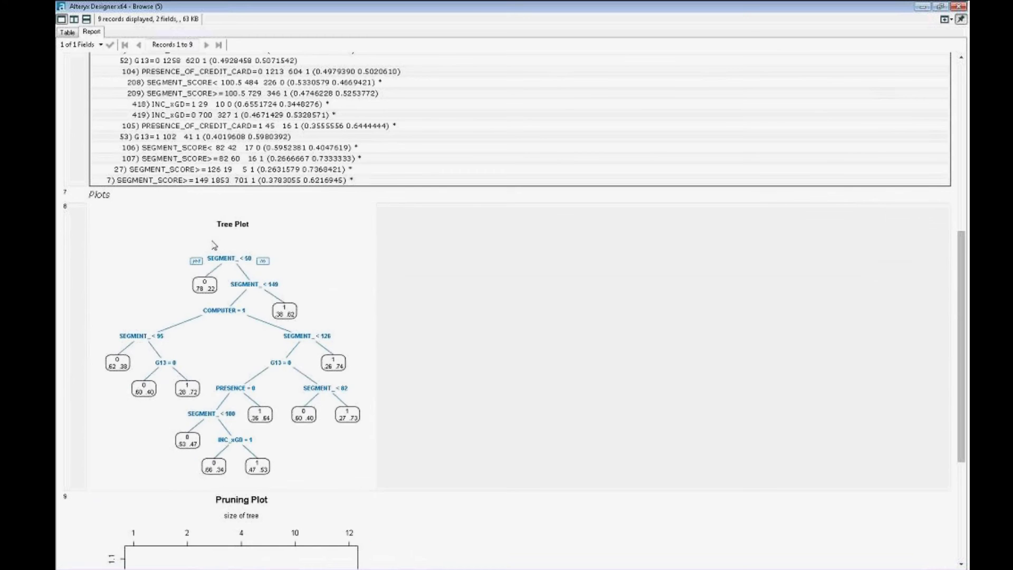
pyautogui.scroll(-2, 214, 246)
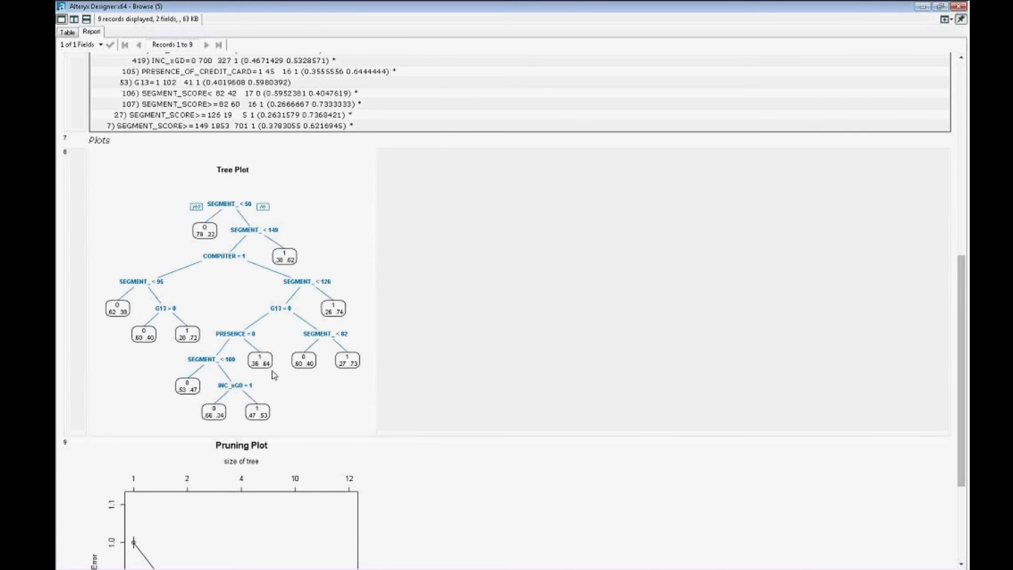
pyautogui.scroll(-2, 274, 375)
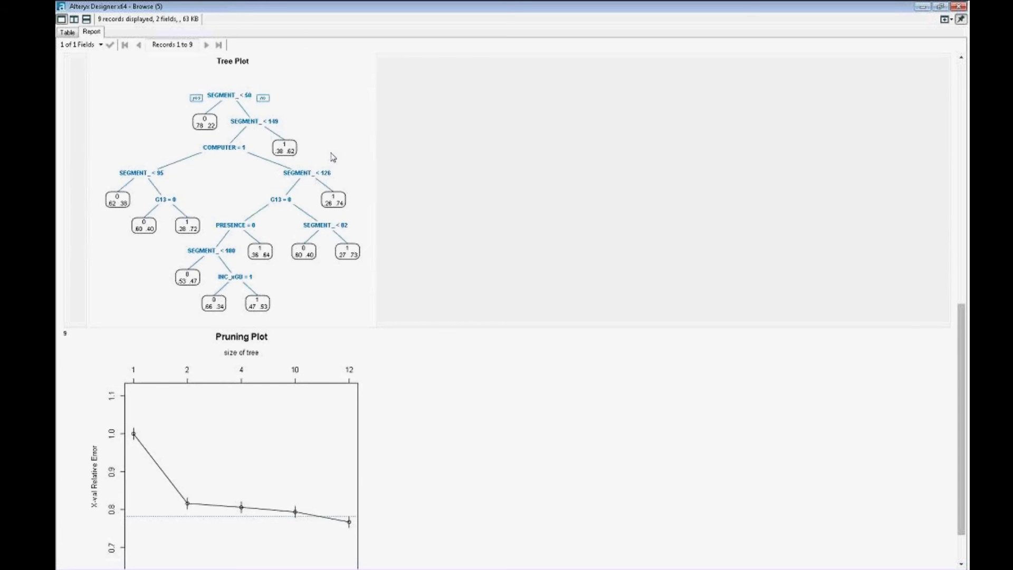
pyautogui.scroll(-1, 322, 207)
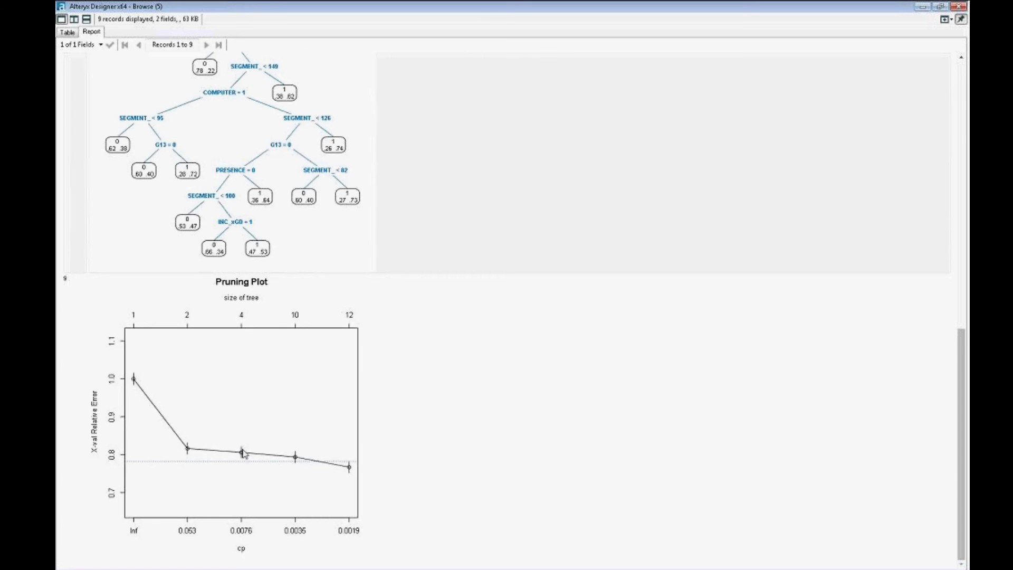
pyautogui.moveTo(233, 531); pyautogui.dragTo(246, 526)
pyautogui.click(959, 7)
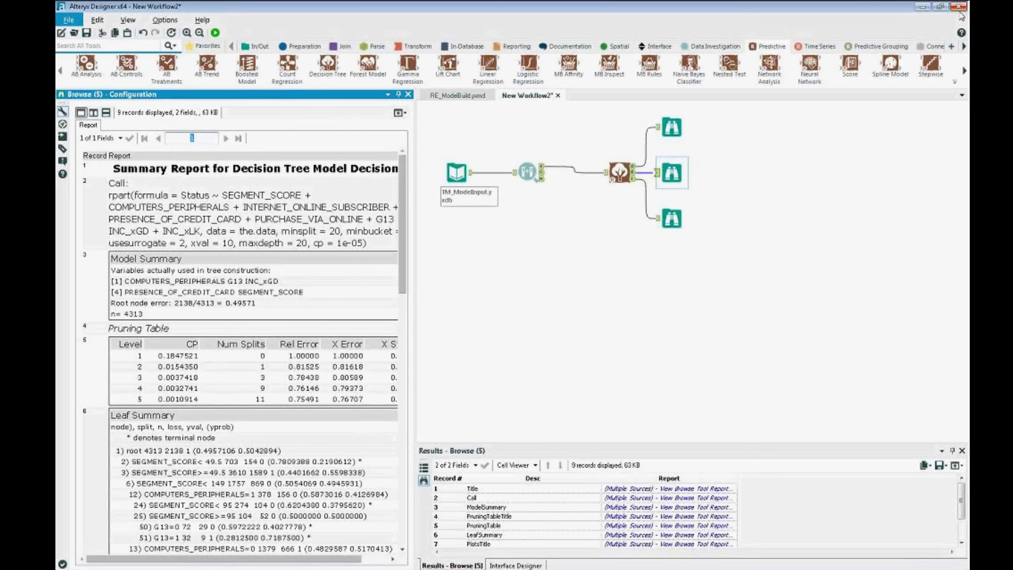
# Set the Decision Tree tool's complexity parameter to .0076 and turn off uniform branch distances for its tree plot.
pyautogui.click(619, 172)
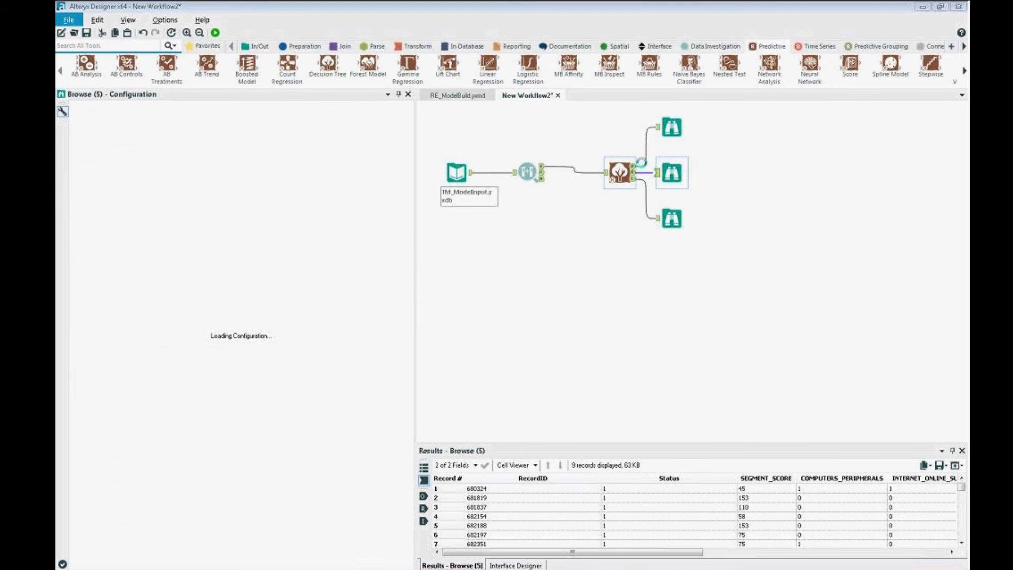
pyautogui.doubleClick(112, 315)
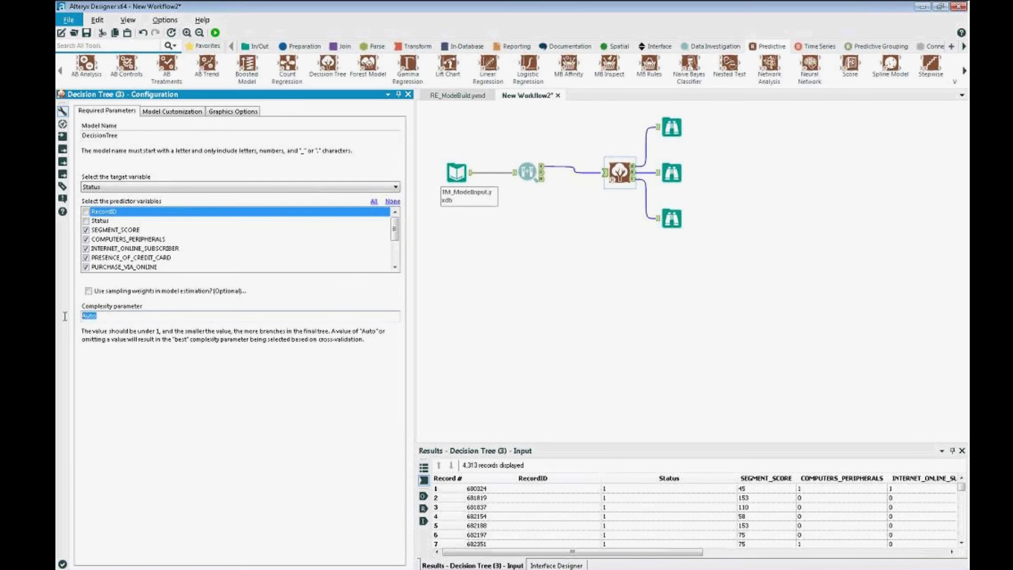
pyautogui.write('.0076')
pyautogui.click(233, 111)
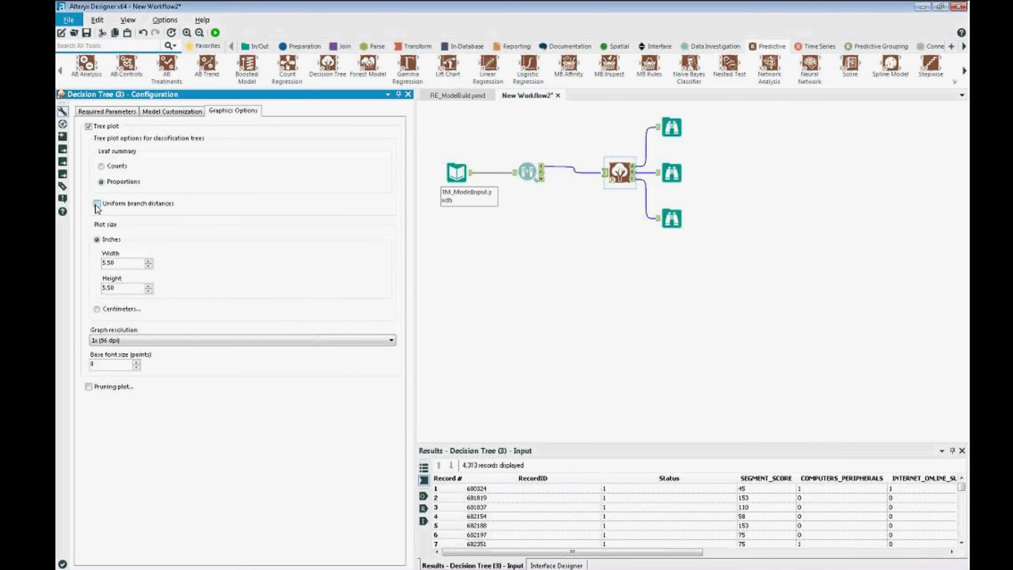
# Run the workflow and review the pruned model's interactive tree, tree plot and relative error in the pruning table.
pyautogui.click(671, 218)
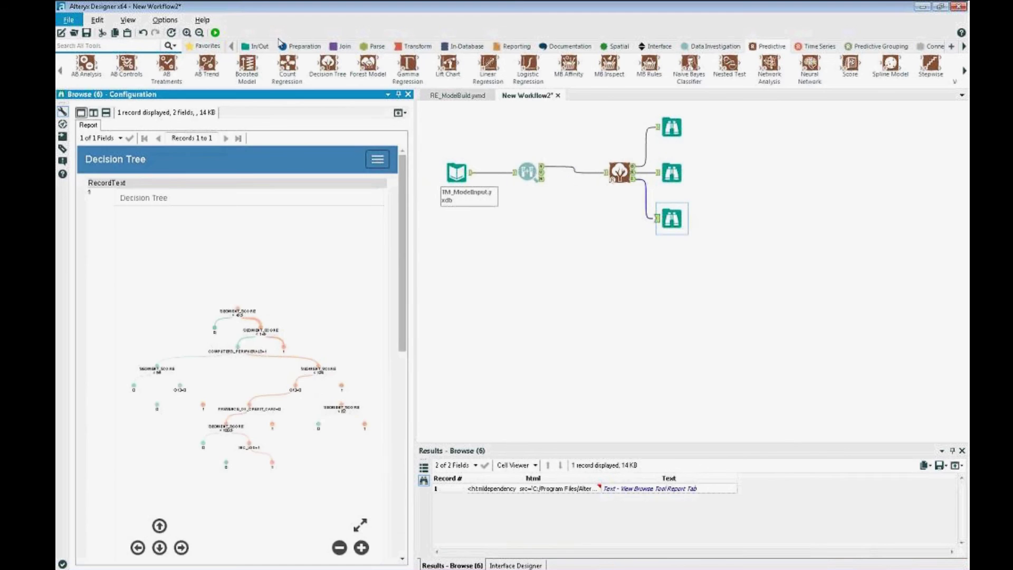
pyautogui.click(215, 32)
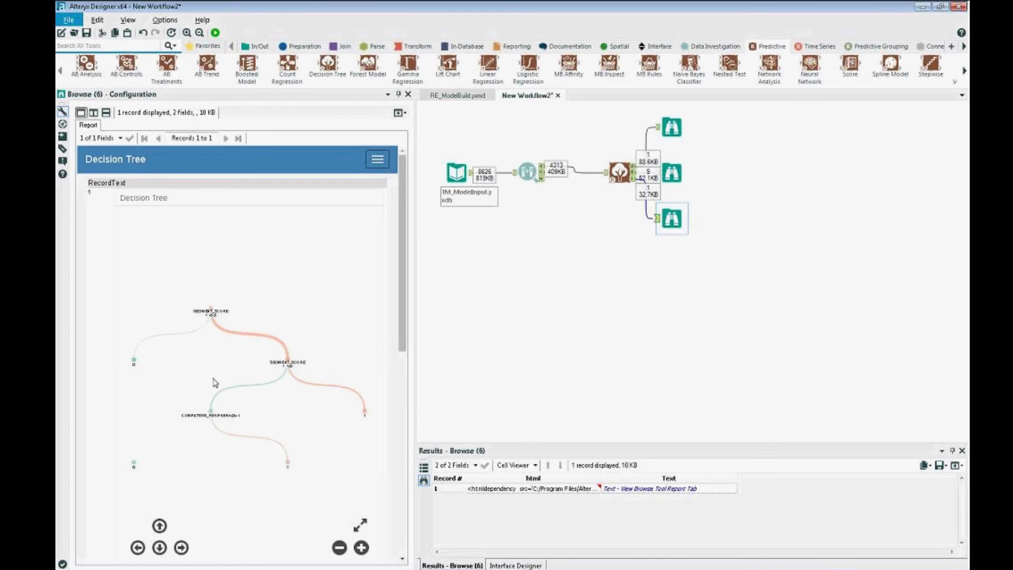
pyautogui.click(672, 172)
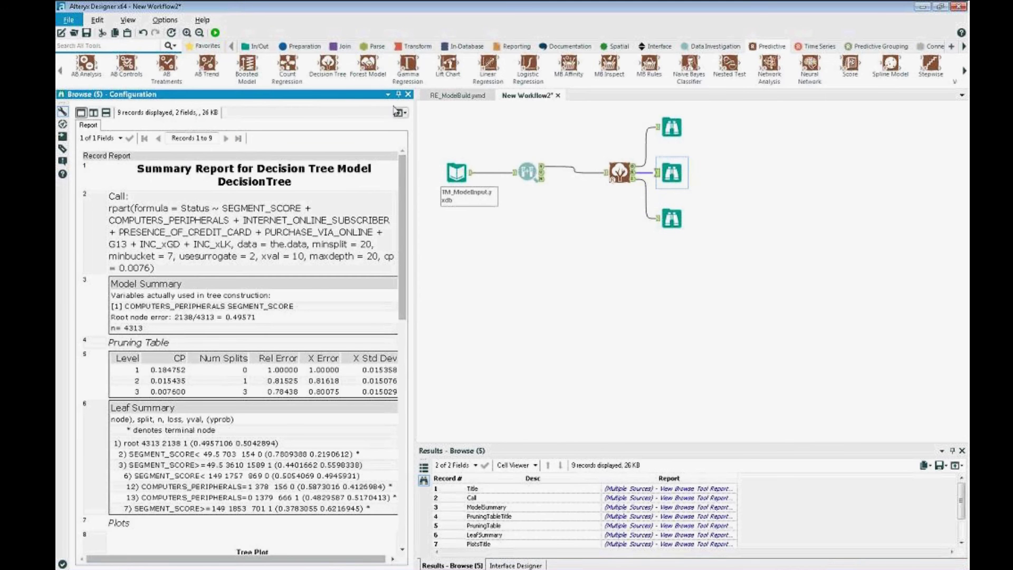
pyautogui.scroll(-10, 308, 294)
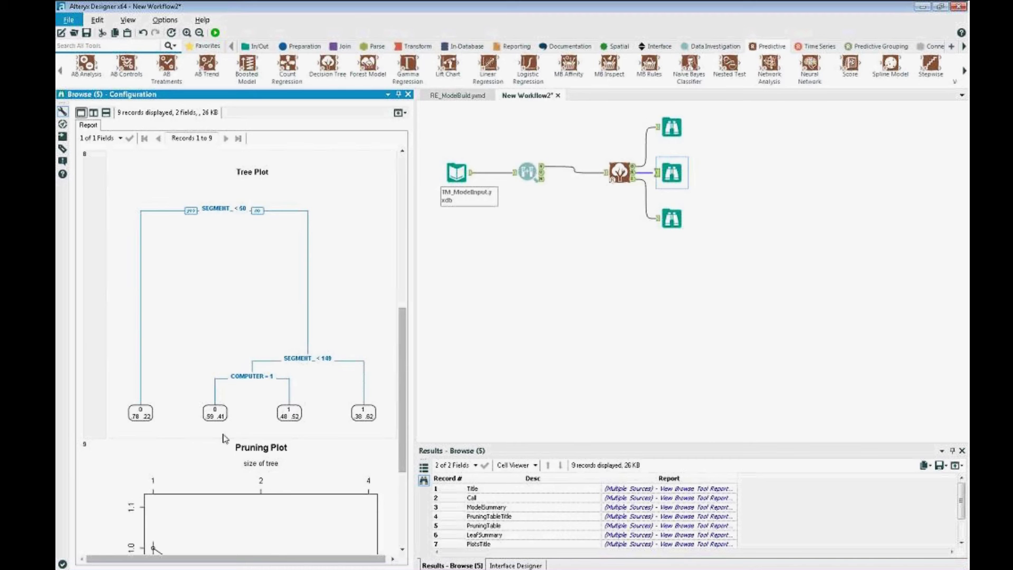
pyautogui.scroll(10, 257, 402)
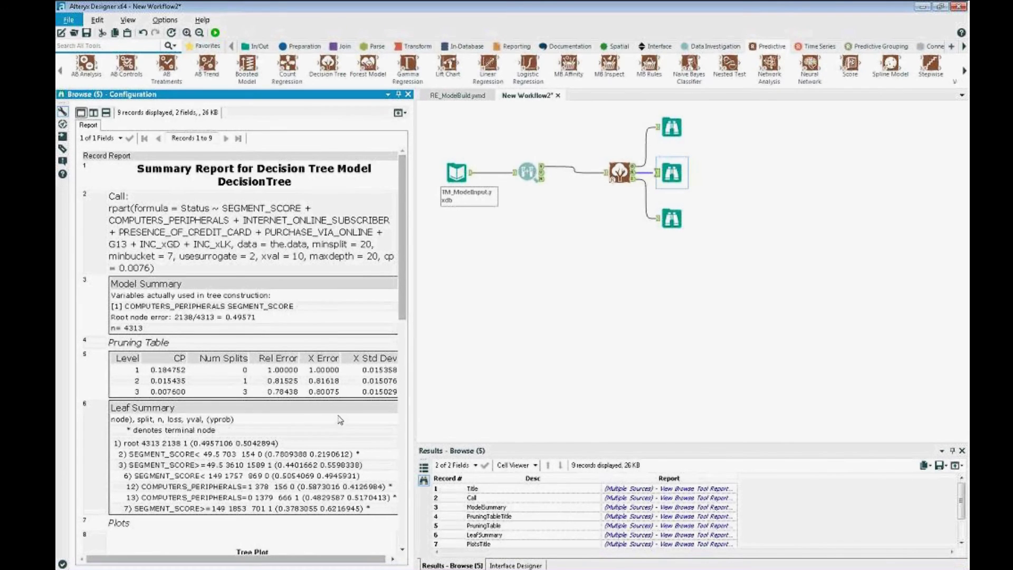
pyautogui.moveTo(275, 391); pyautogui.dragTo(298, 391)
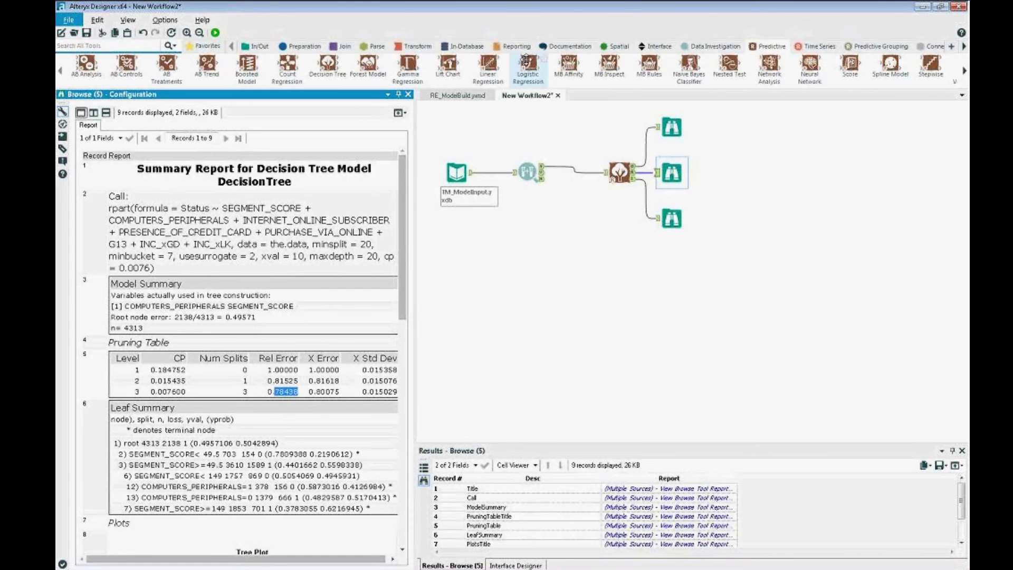
# Add a Logistic Regression tool fed by the same sample output as the Decision Tree, naming it LogMod with target variable Status.
pyautogui.moveTo(527, 64); pyautogui.dragTo(624, 275)
pyautogui.moveTo(542, 167); pyautogui.dragTo(624, 276)
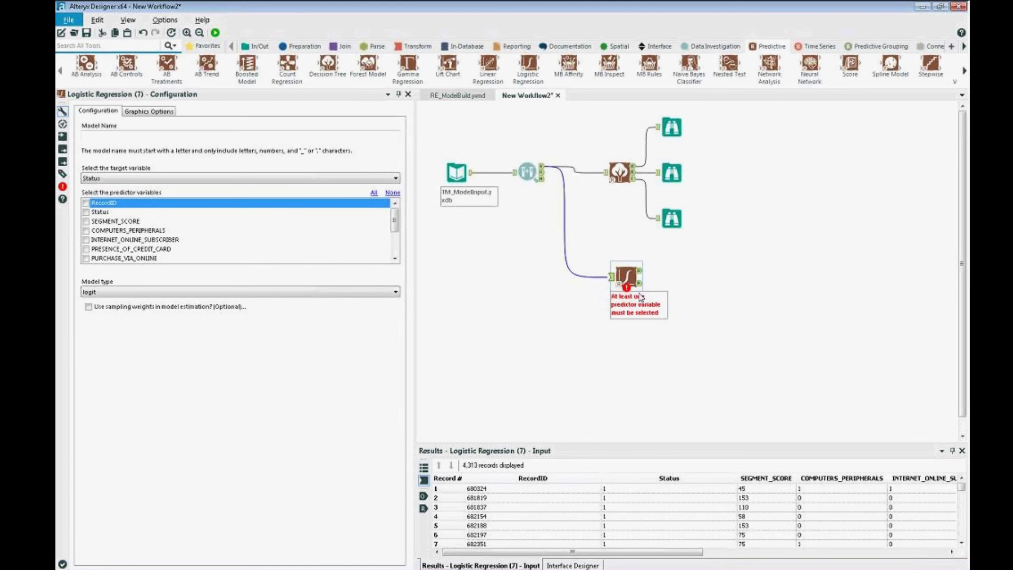
pyautogui.click(140, 137)
pyautogui.write('LogMod')
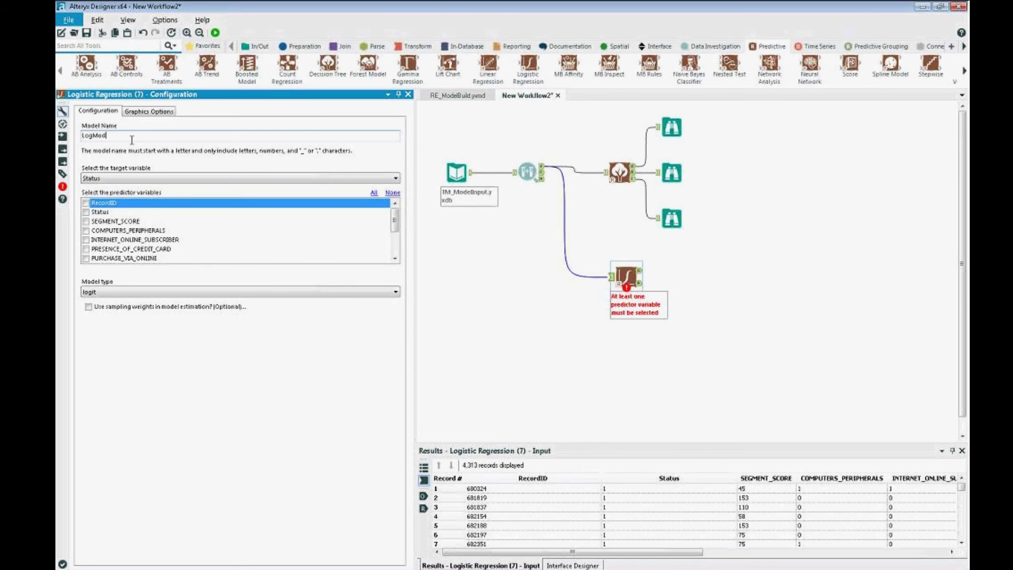
pyautogui.click(112, 179)
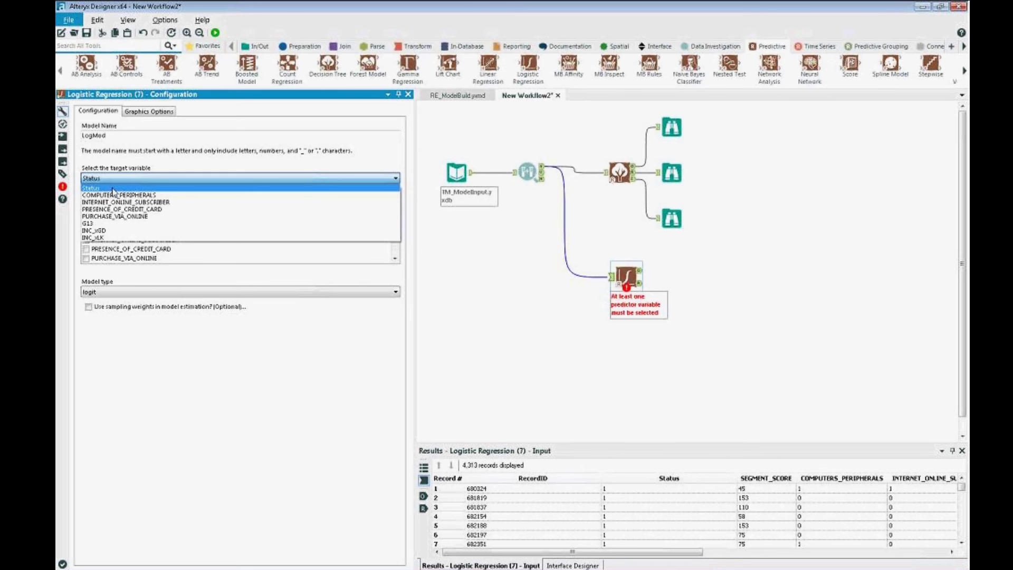
pyautogui.click(113, 188)
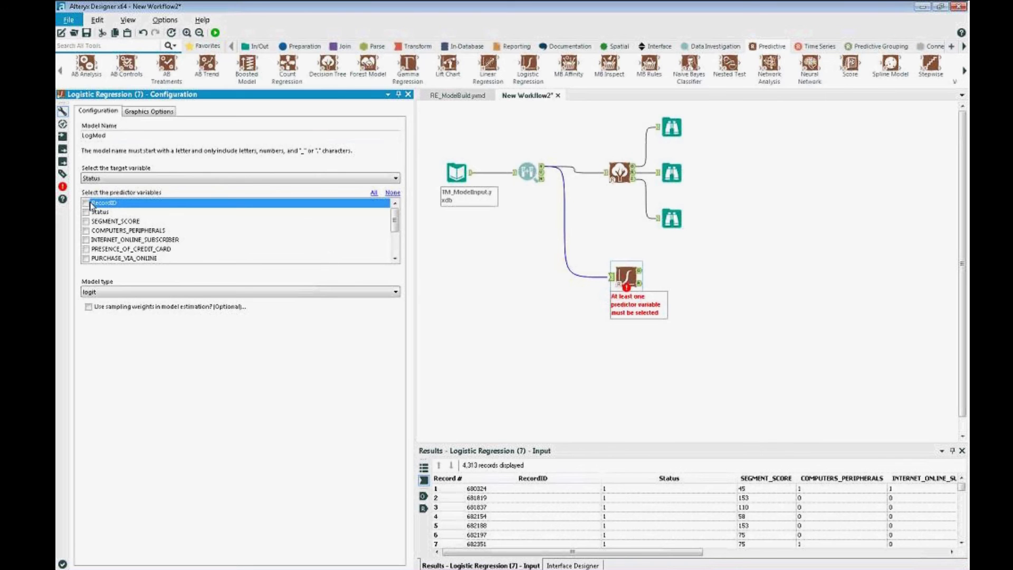
# Select all variables except RecordID and Status as the logistic regression's predictors and check the full list.
pyautogui.click(374, 192)
pyautogui.click(85, 202)
pyautogui.click(86, 212)
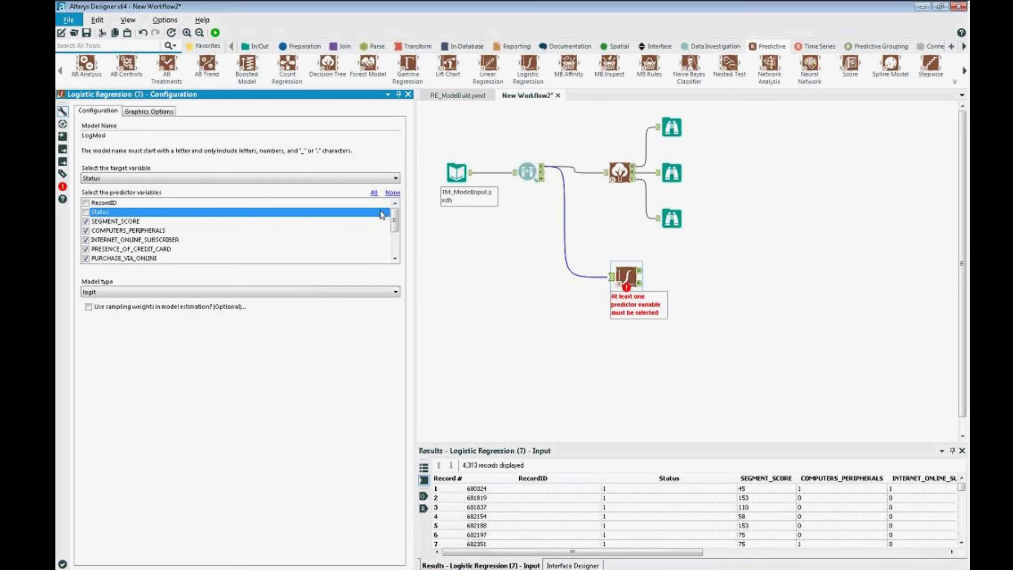
pyautogui.scroll(-2, 395, 224)
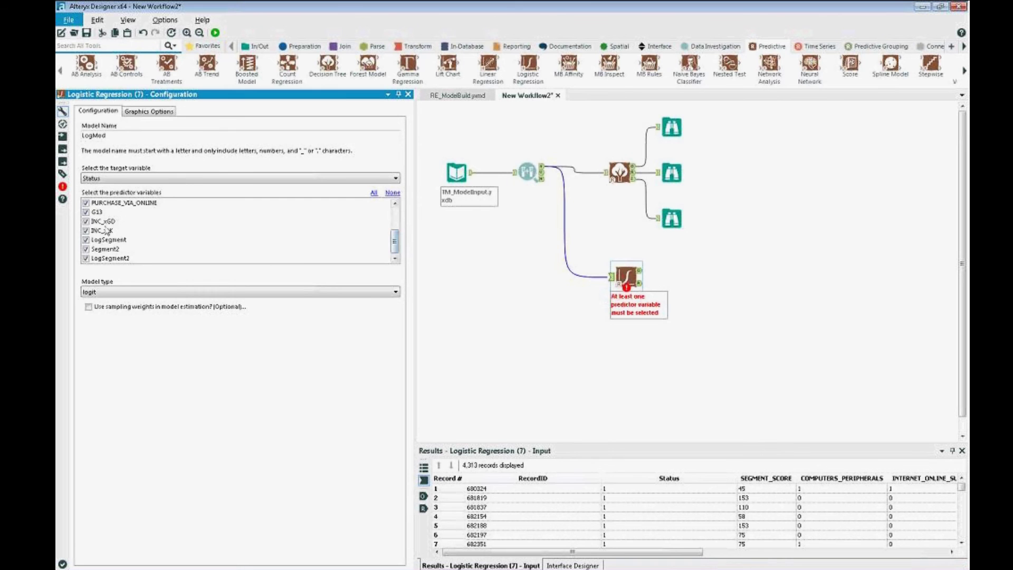
pyautogui.scroll(2, 396, 248)
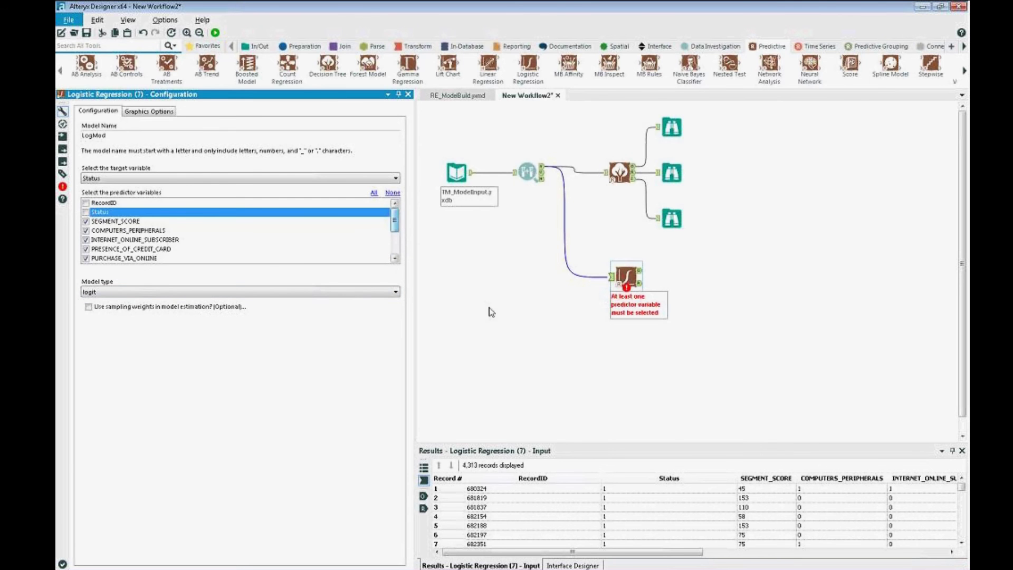
# Add Browse tools to both outputs of the Logistic Regression tool and run the workflow.
pyautogui.click(636, 277)
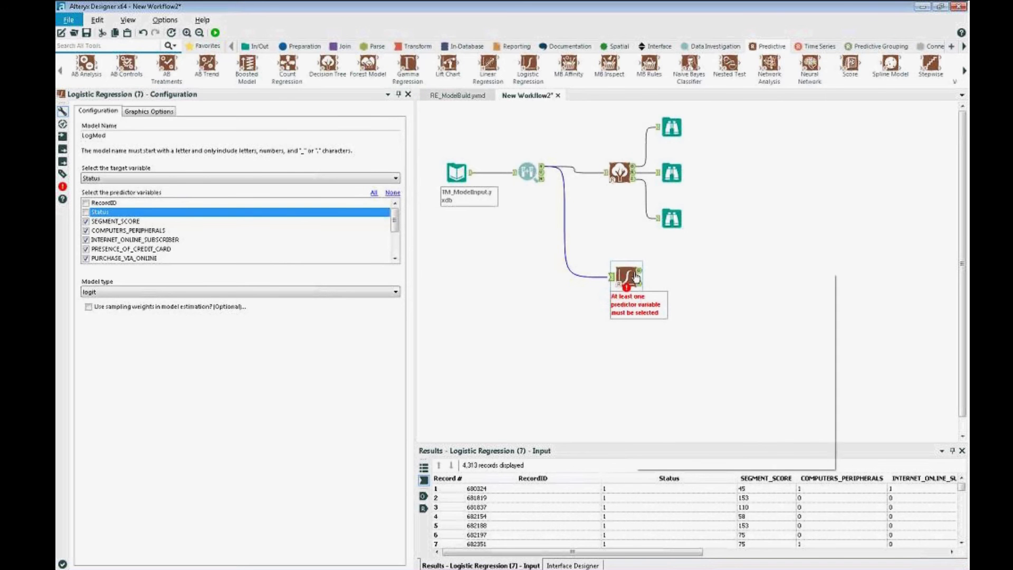
pyautogui.rightClick(636, 277)
pyautogui.click(679, 394)
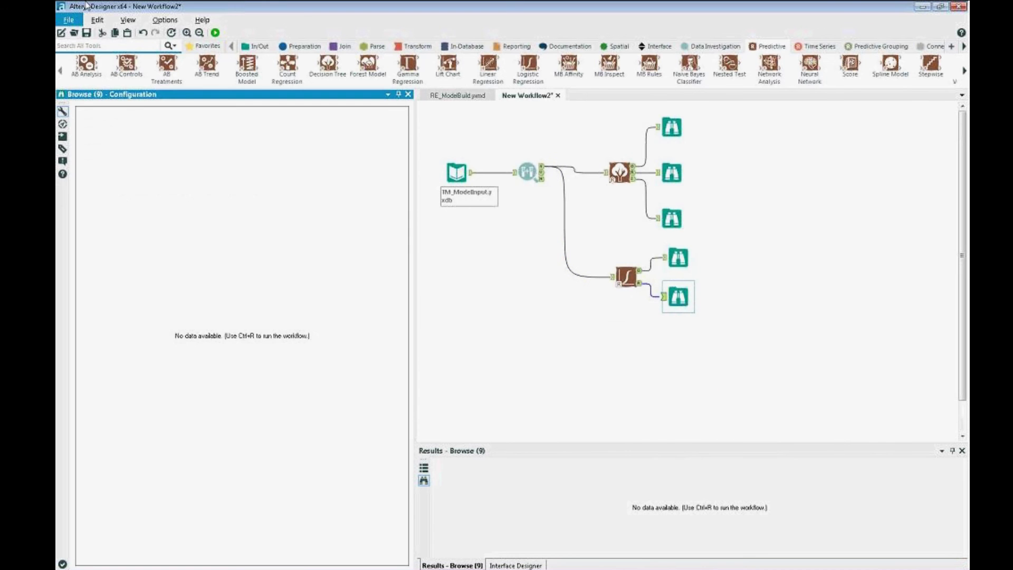
pyautogui.click(215, 32)
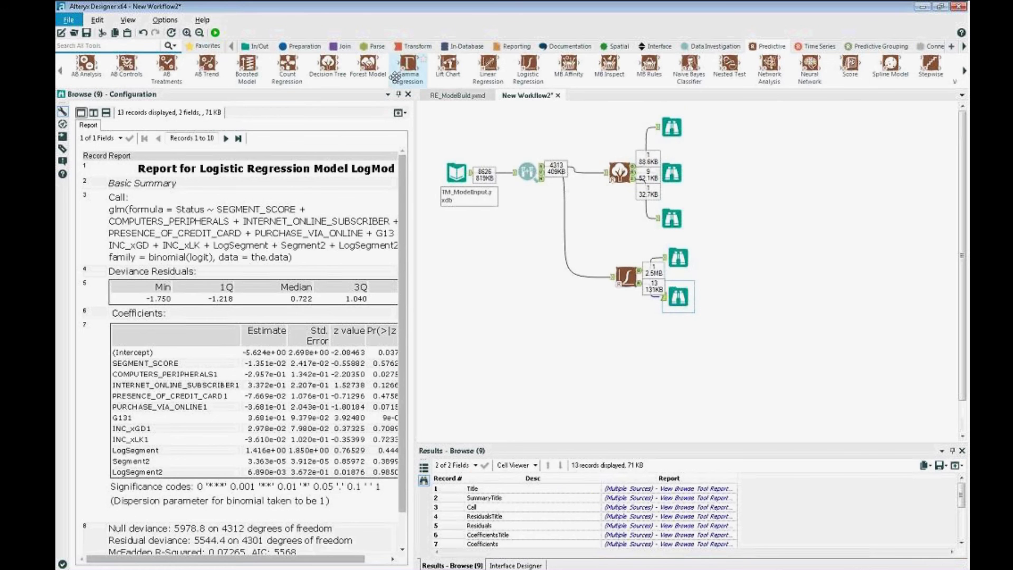
# Open the LogMod report in its own window and examine the model formula, coefficient significance and McFadden R-Squared.
pyautogui.click(400, 113)
pyautogui.click(390, 125)
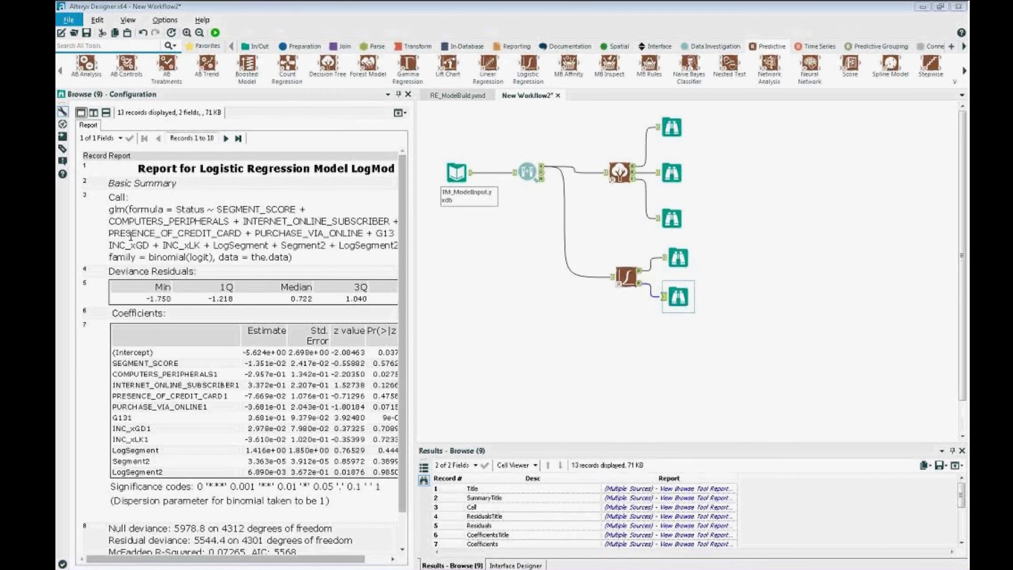
pyautogui.moveTo(131, 237); pyautogui.dragTo(550, 82)
pyautogui.doubleClick(550, 82)
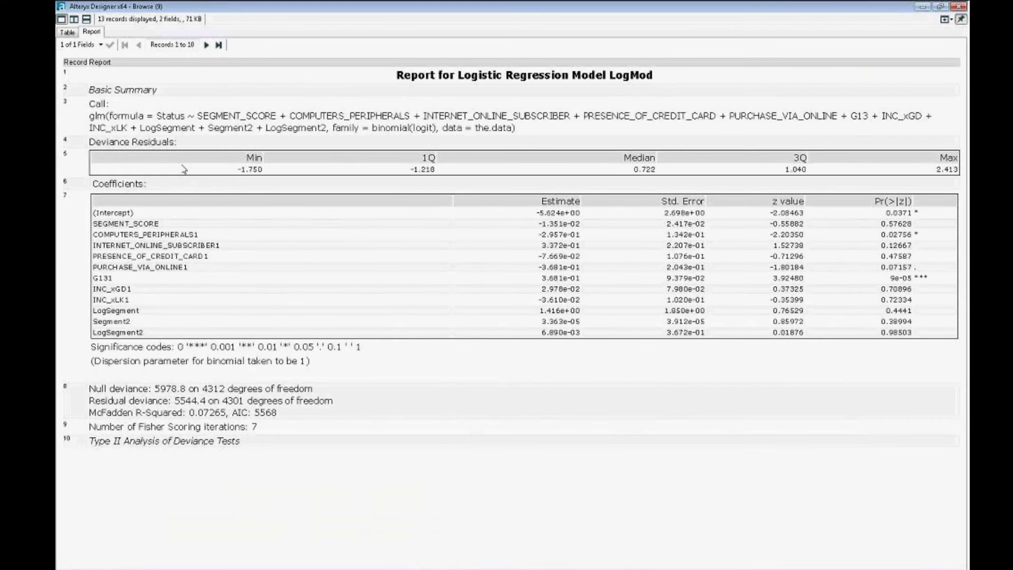
pyautogui.moveTo(129, 116); pyautogui.dragTo(160, 163)
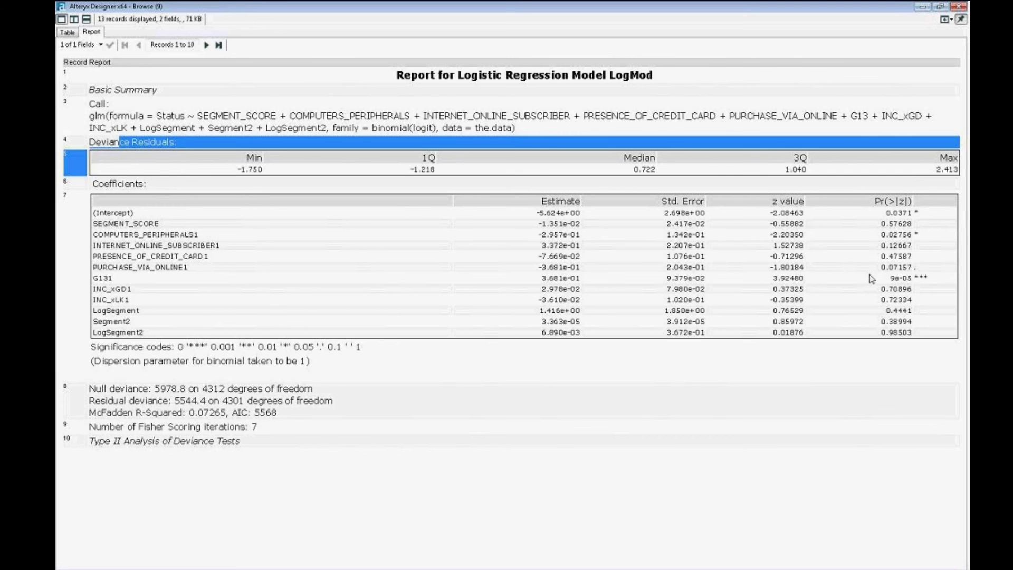
pyautogui.click(169, 226)
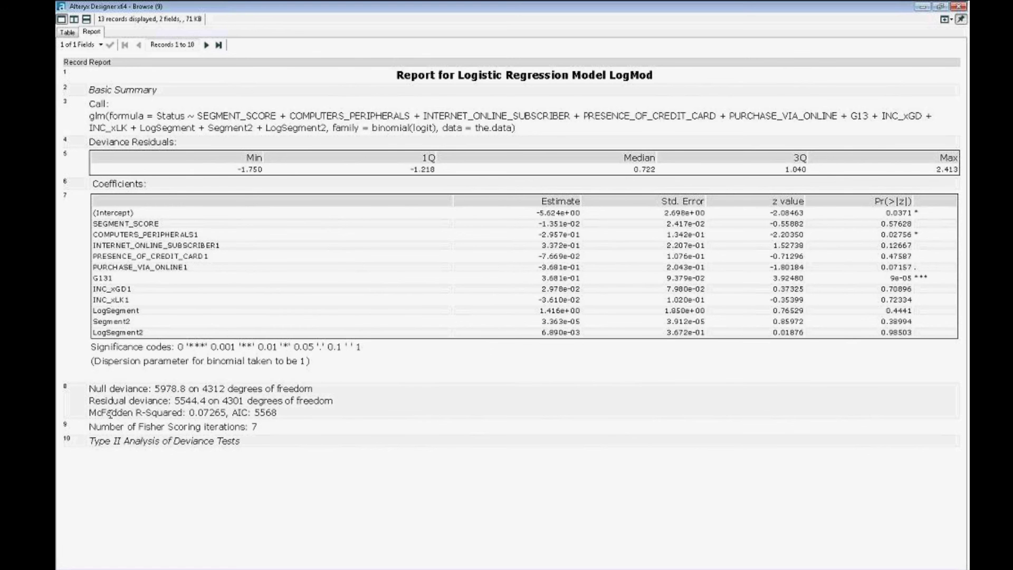
pyautogui.moveTo(111, 413); pyautogui.dragTo(226, 413)
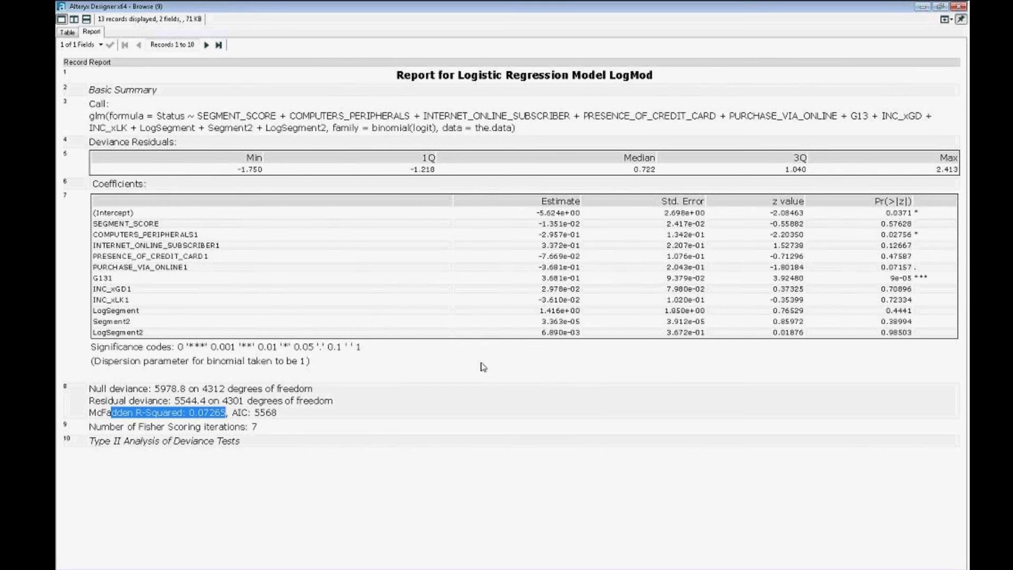
pyautogui.click(960, 7)
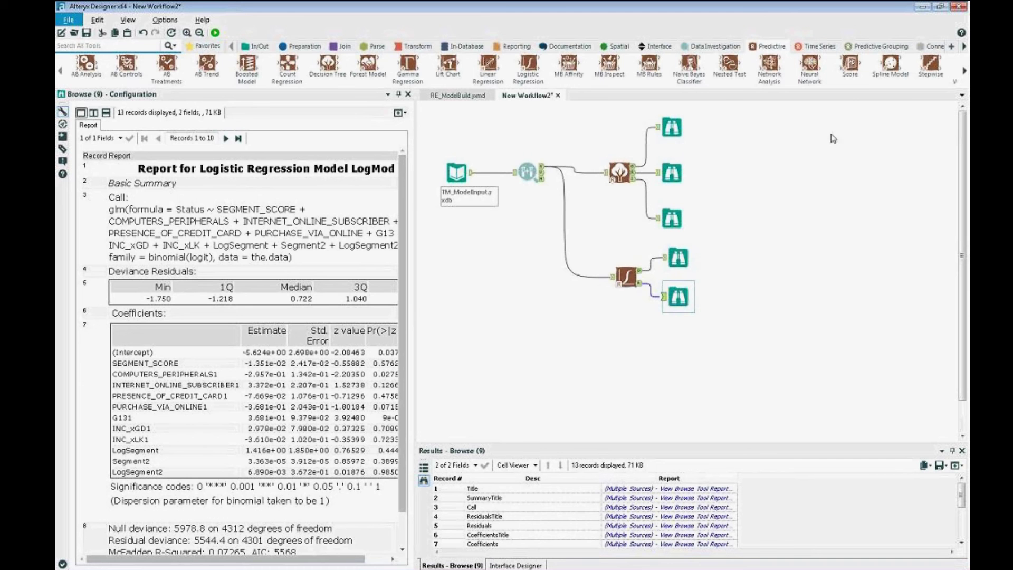
# Add a Stepwise tool fed by the LogMod model and its estimation sample, naming it Step_LogMod with BIC as the adjusted fit measure.
pyautogui.moveTo(932, 63); pyautogui.dragTo(692, 359)
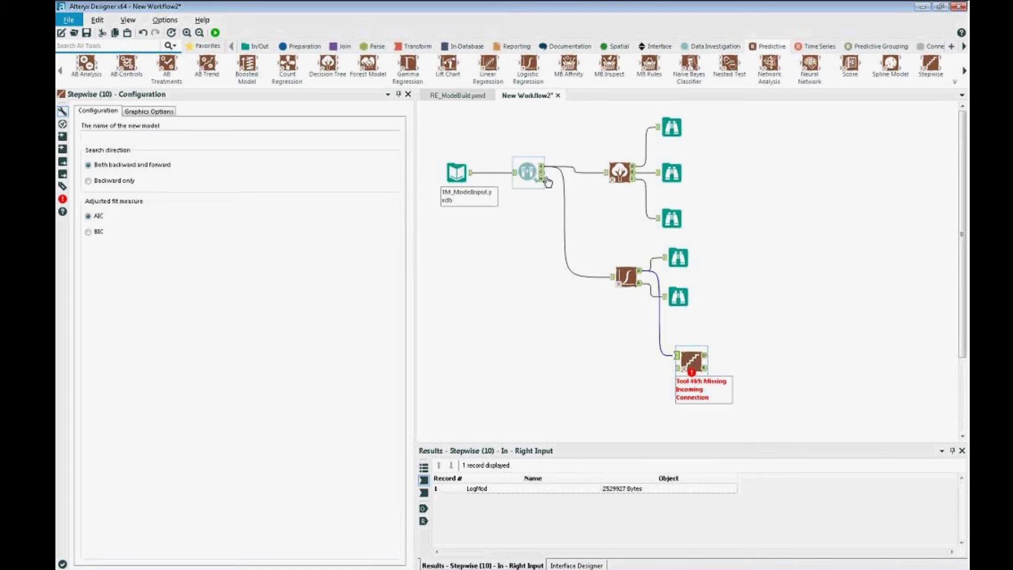
pyautogui.moveTo(543, 169); pyautogui.dragTo(676, 367)
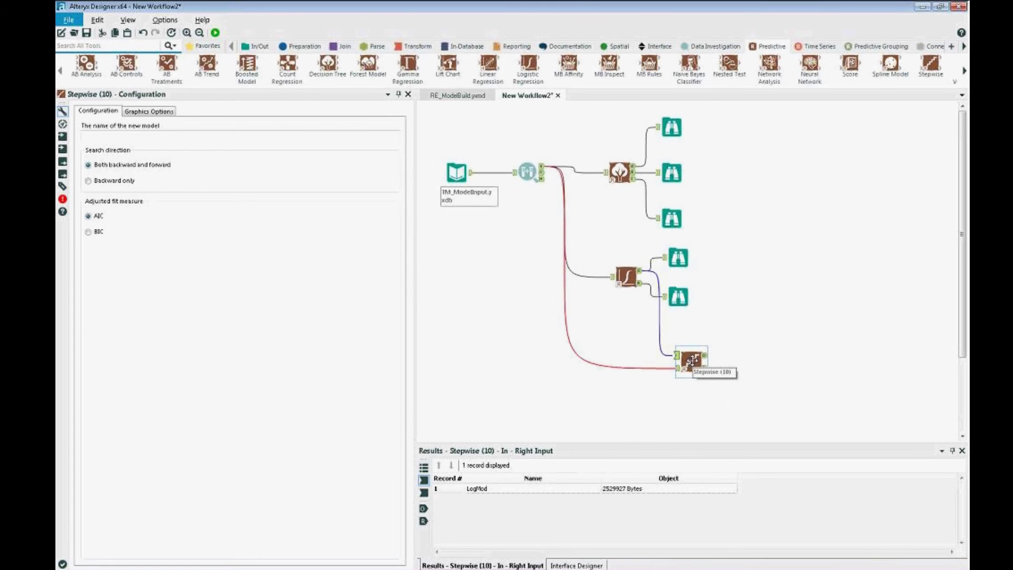
pyautogui.click(137, 136)
pyautogui.write('Step_Log')
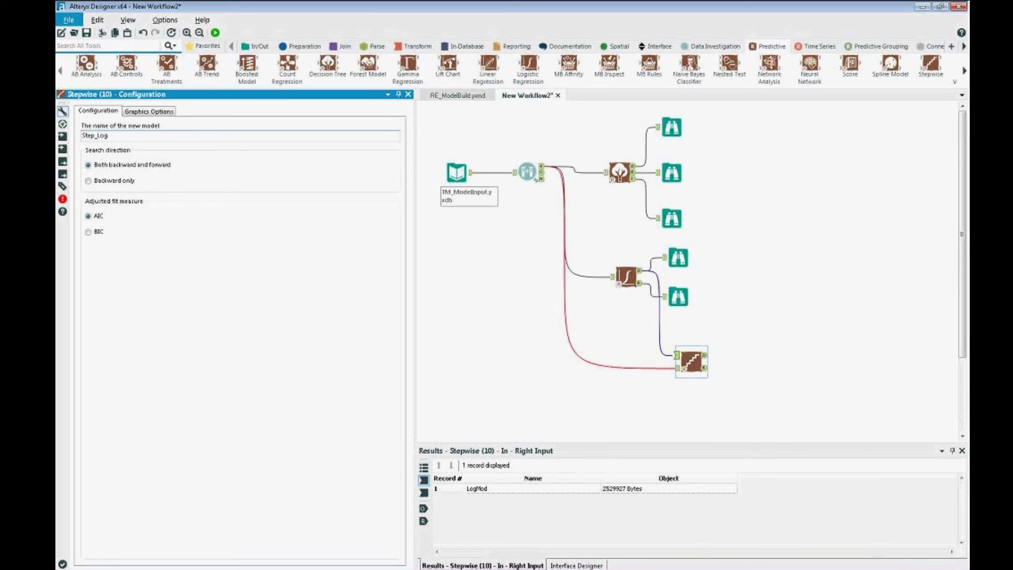
pyautogui.write('Mod')
pyautogui.click(88, 232)
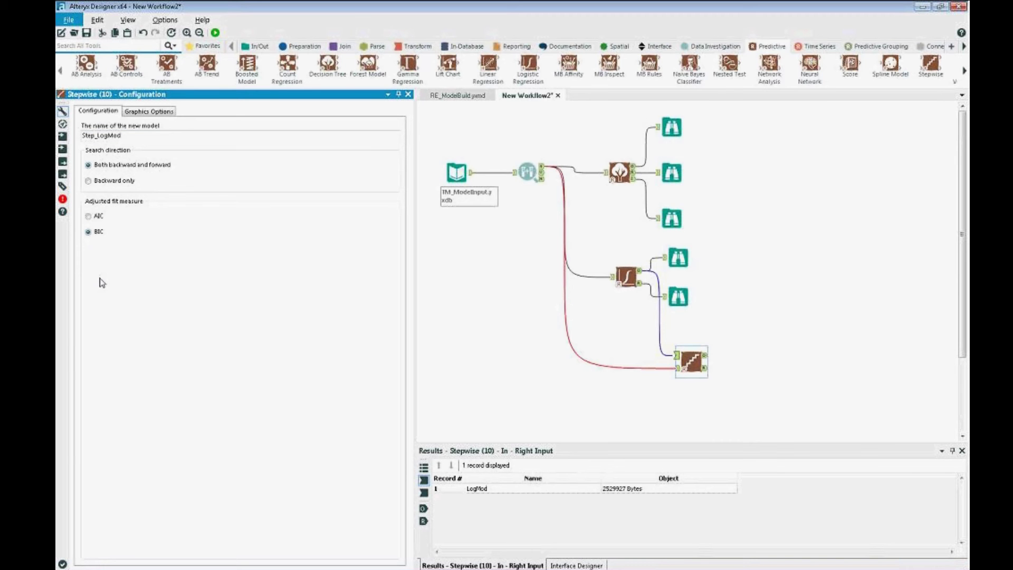
# Add Browse tools to both outputs of the Stepwise tool and run the workflow.
pyautogui.click(687, 360)
pyautogui.rightClick(685, 361)
pyautogui.click(738, 488)
pyautogui.click(206, 20)
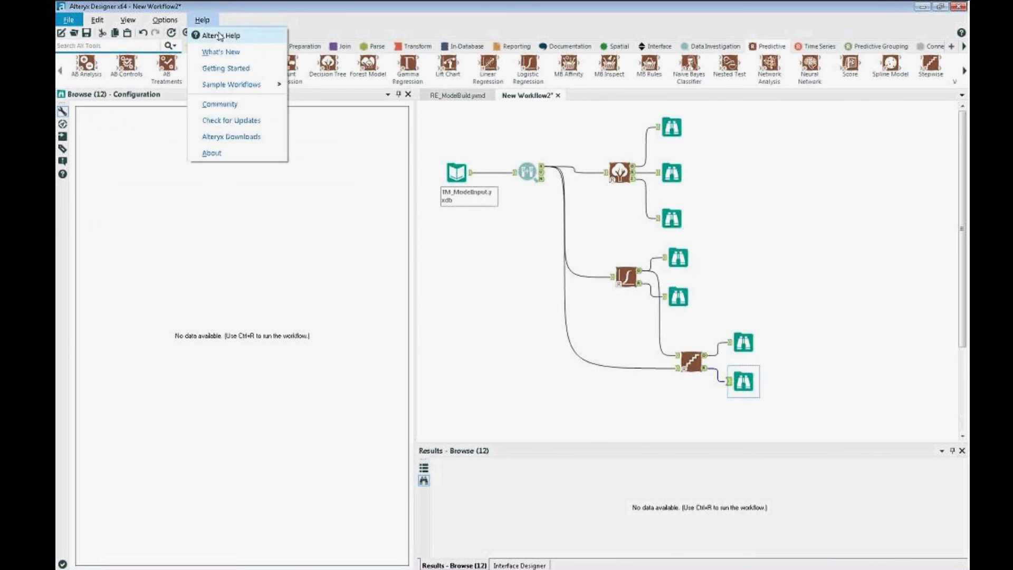
pyautogui.click(231, 31)
pyautogui.click(215, 32)
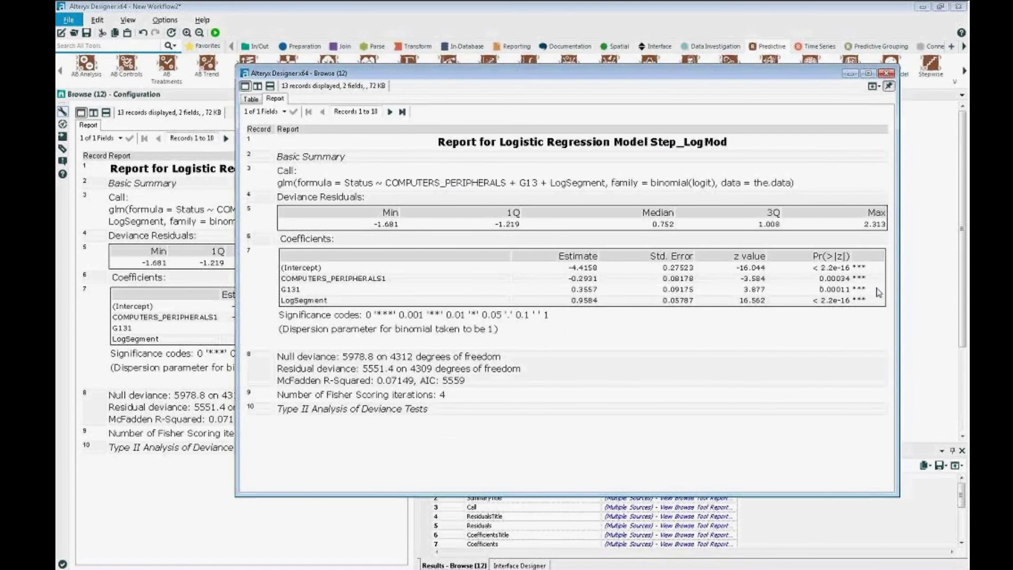
# Examine the Step_LogMod report in its own window, checking each retained predictor's significance and estimate and the McFadden R-Squared.
pyautogui.moveTo(867, 267); pyautogui.dragTo(883, 301)
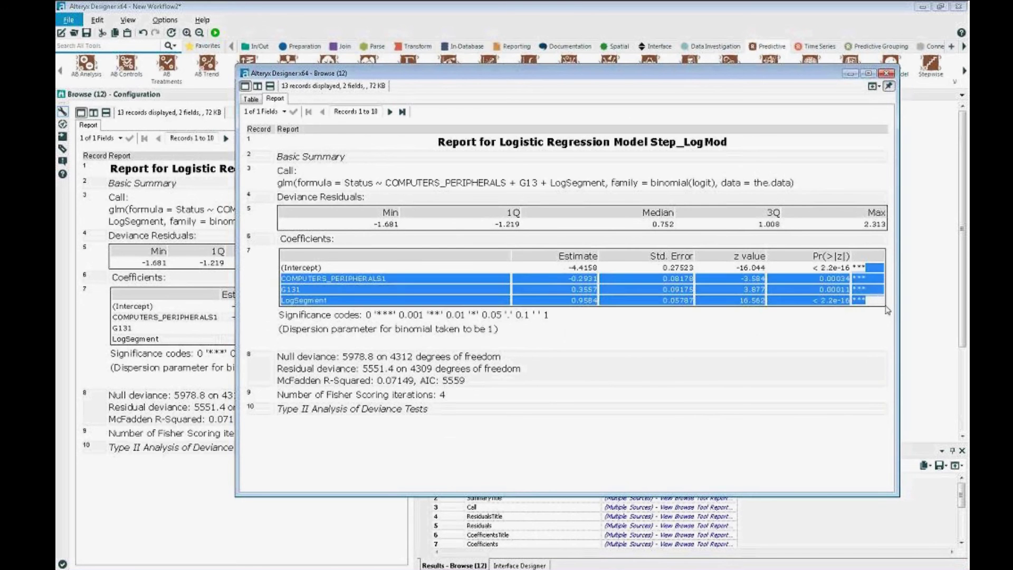
pyautogui.click(888, 311)
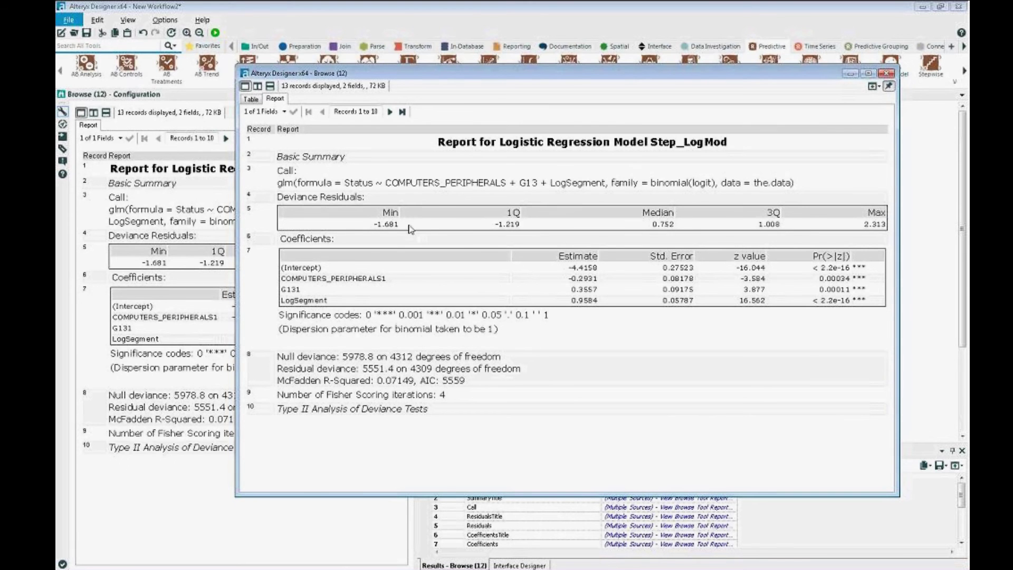
pyautogui.moveTo(572, 279); pyautogui.dragTo(594, 278)
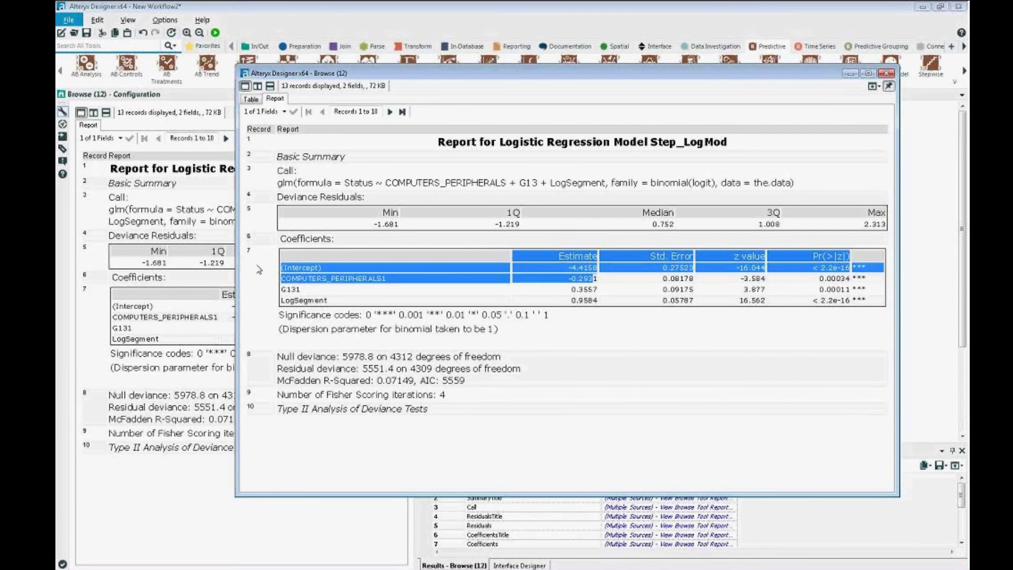
pyautogui.click(339, 431)
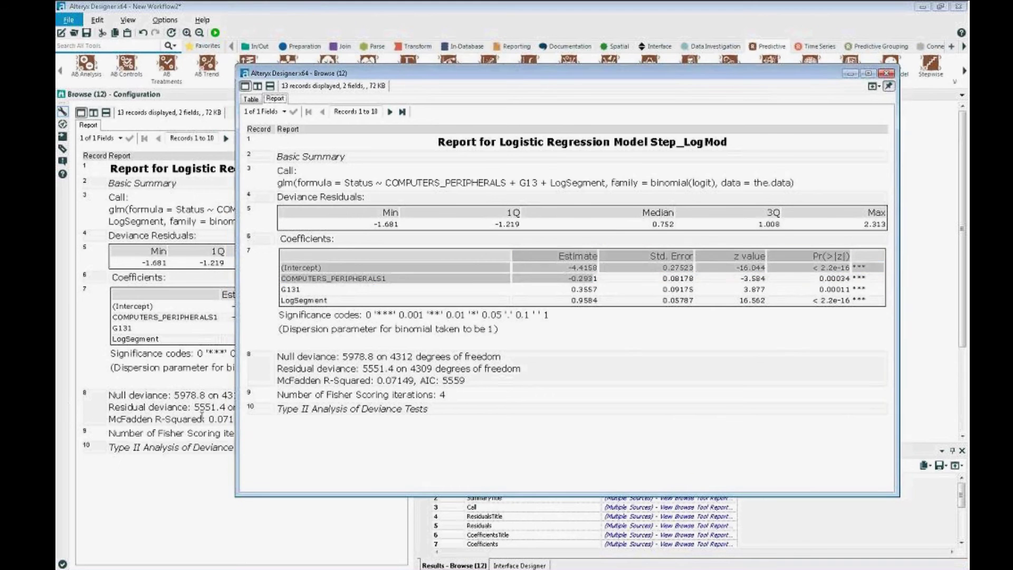
pyautogui.click(303, 289)
pyautogui.click(304, 289)
pyautogui.doubleClick(288, 289)
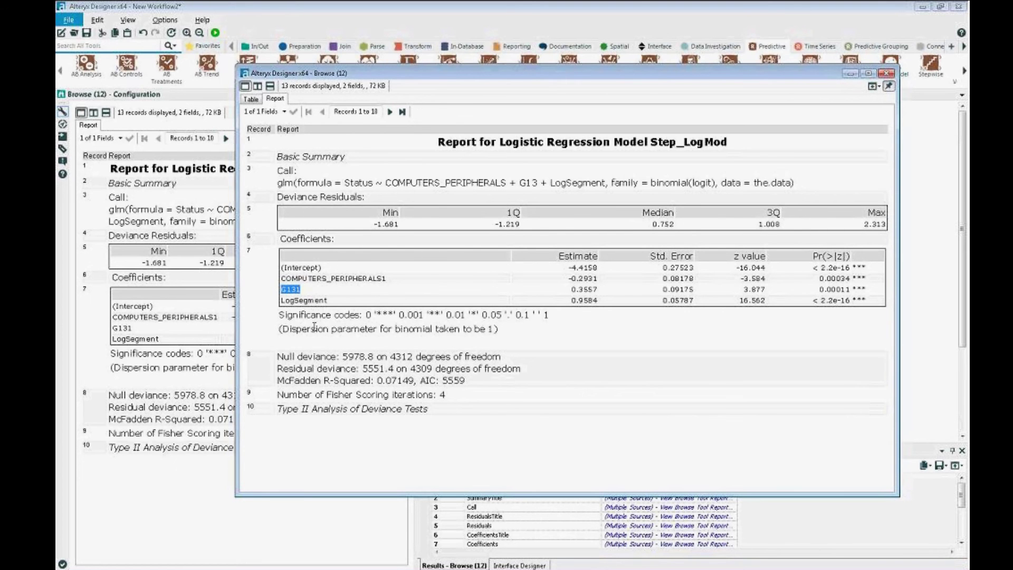
pyautogui.click(325, 300)
pyautogui.moveTo(324, 299); pyautogui.dragTo(279, 299)
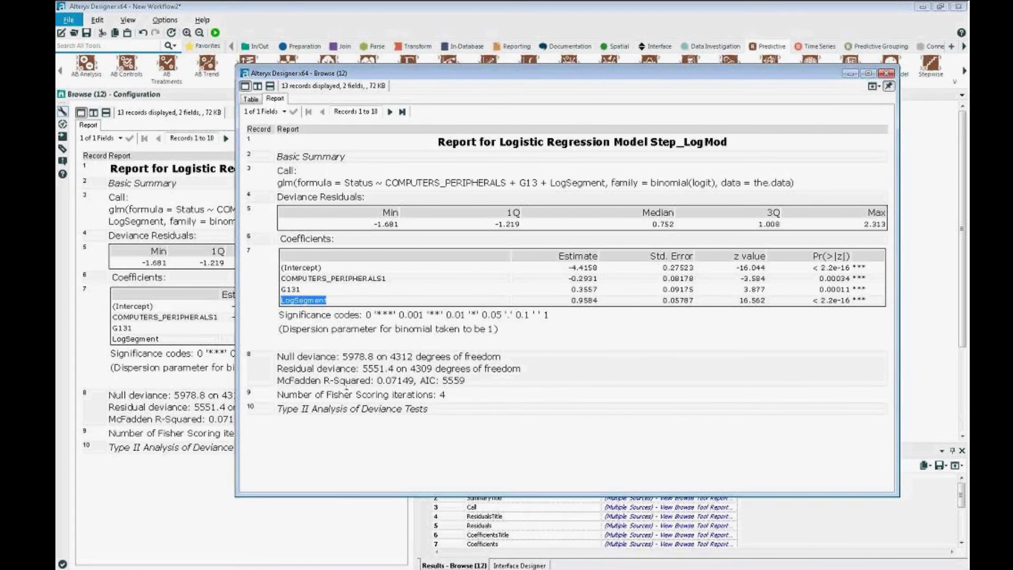
pyautogui.moveTo(334, 380); pyautogui.dragTo(410, 381)
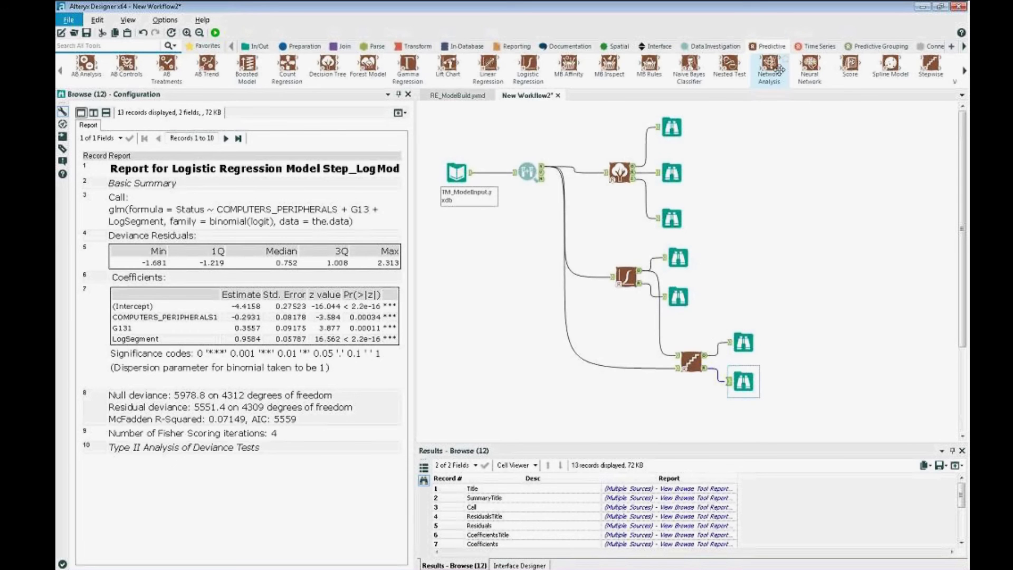
pyautogui.moveTo(716, 381); pyautogui.dragTo(726, 380)
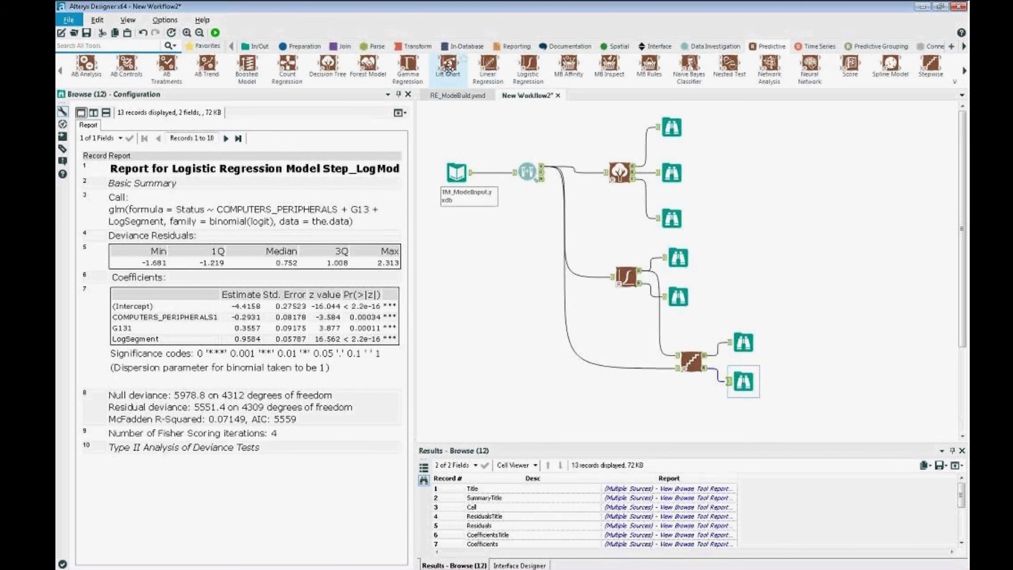
# Add a Lift Chart tool fed by a new Union tool that combines the Decision Tree, Logistic Regression and Stepwise model outputs.
pyautogui.moveTo(448, 66); pyautogui.dragTo(846, 217)
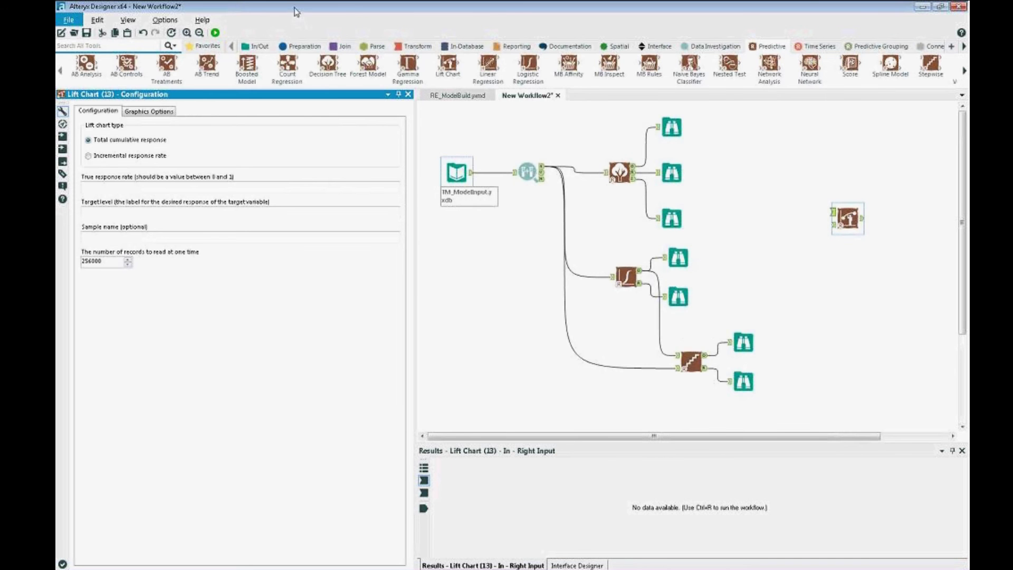
pyautogui.click(343, 46)
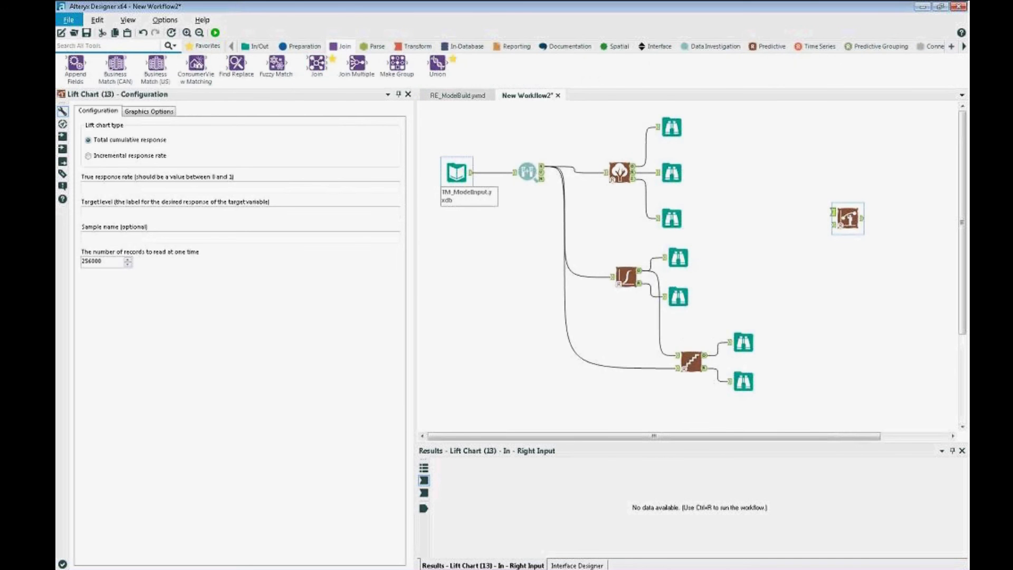
pyautogui.moveTo(437, 63); pyautogui.dragTo(749, 224)
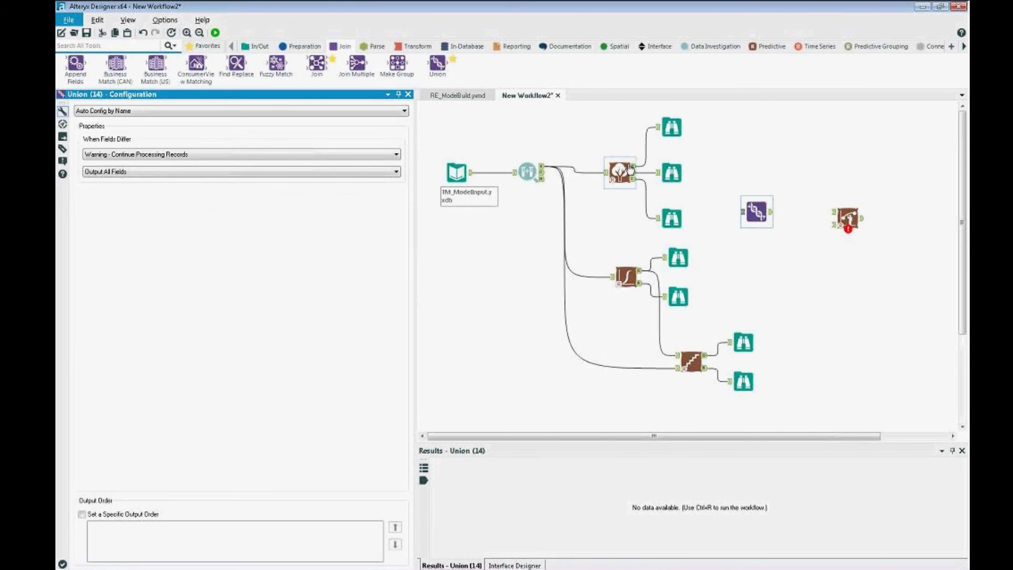
pyautogui.moveTo(742, 220); pyautogui.dragTo(741, 212)
pyautogui.moveTo(640, 270); pyautogui.dragTo(741, 212)
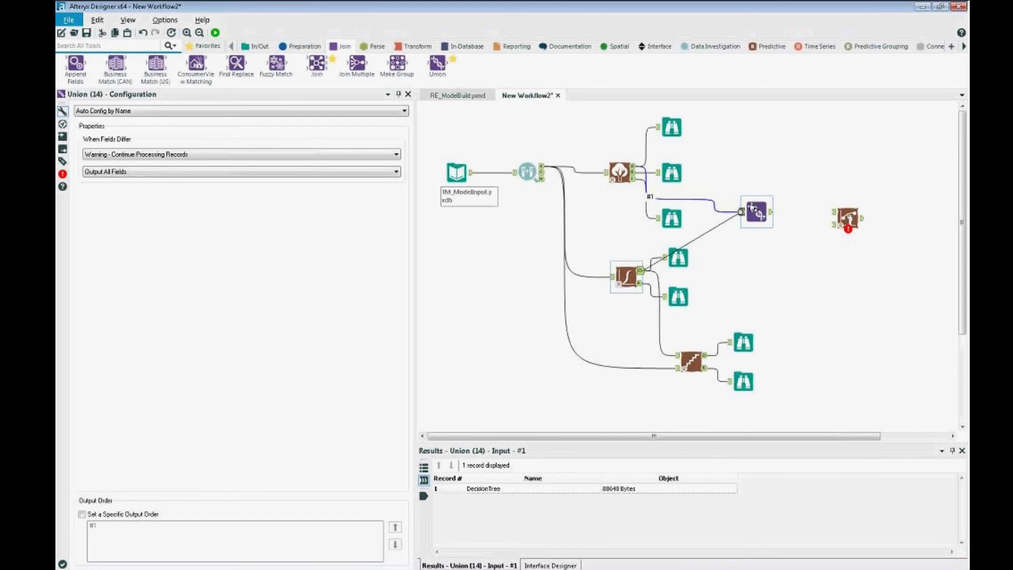
pyautogui.moveTo(706, 354); pyautogui.dragTo(835, 214)
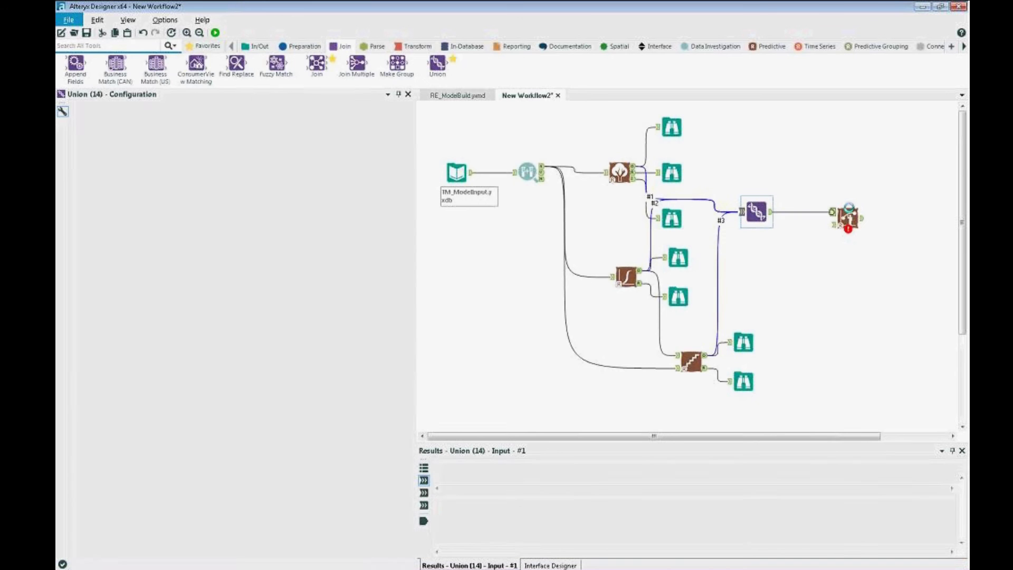
# Feed the validation sample into the Lift Chart tool and set its true response rate to .02 and target level to 1.
pyautogui.moveTo(848, 228)
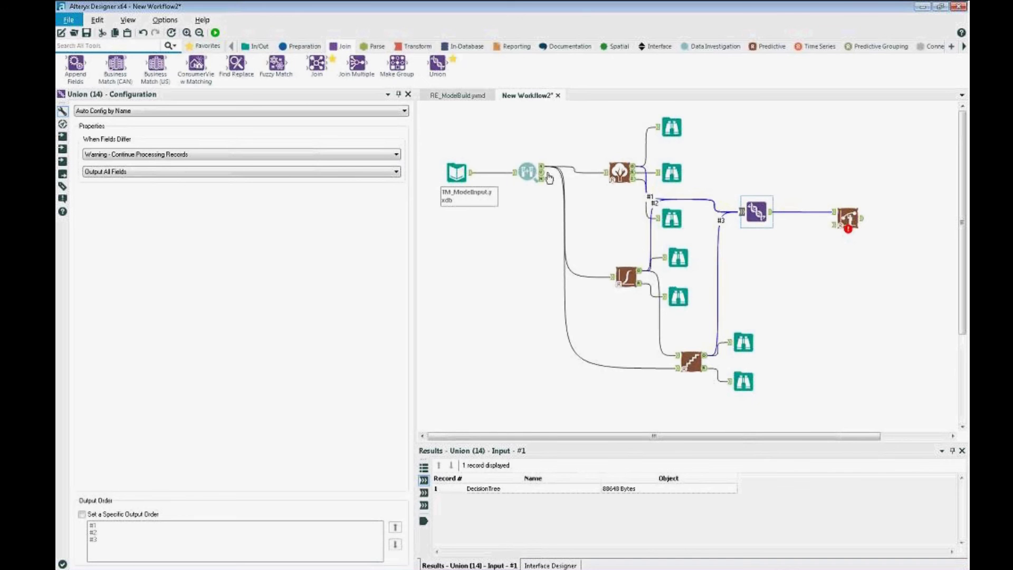
pyautogui.moveTo(543, 176); pyautogui.dragTo(835, 225)
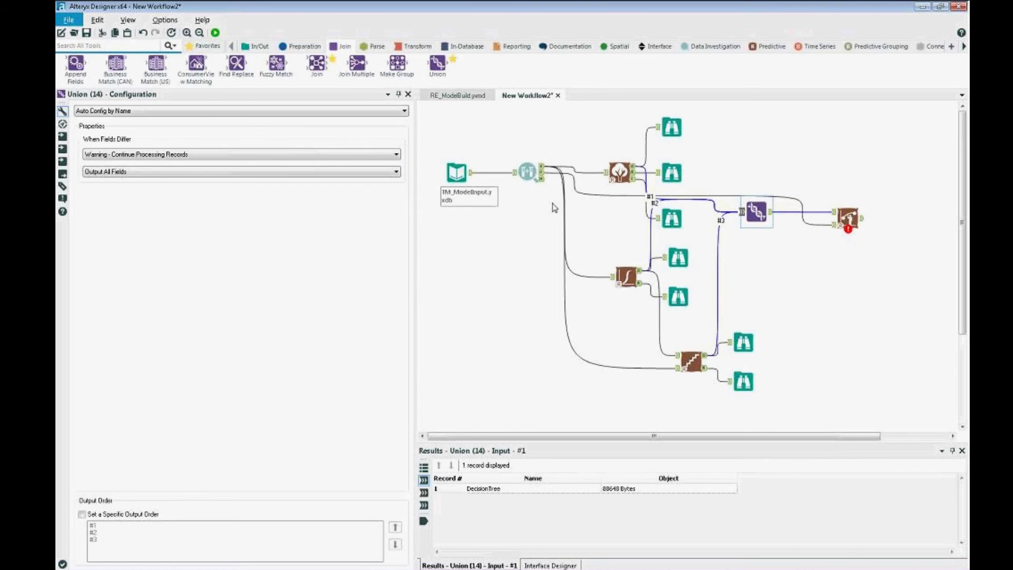
pyautogui.click(848, 217)
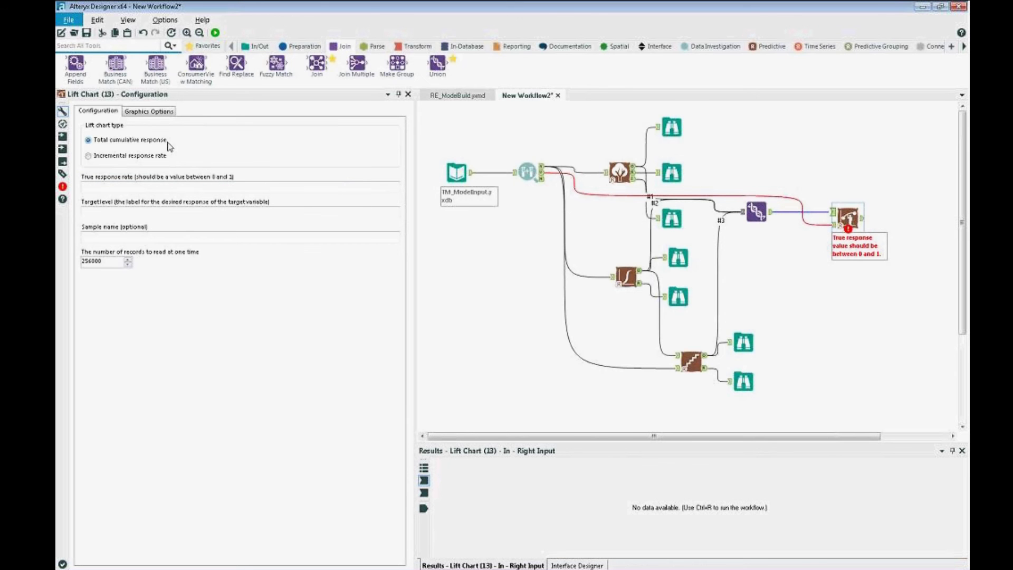
pyautogui.click(168, 186)
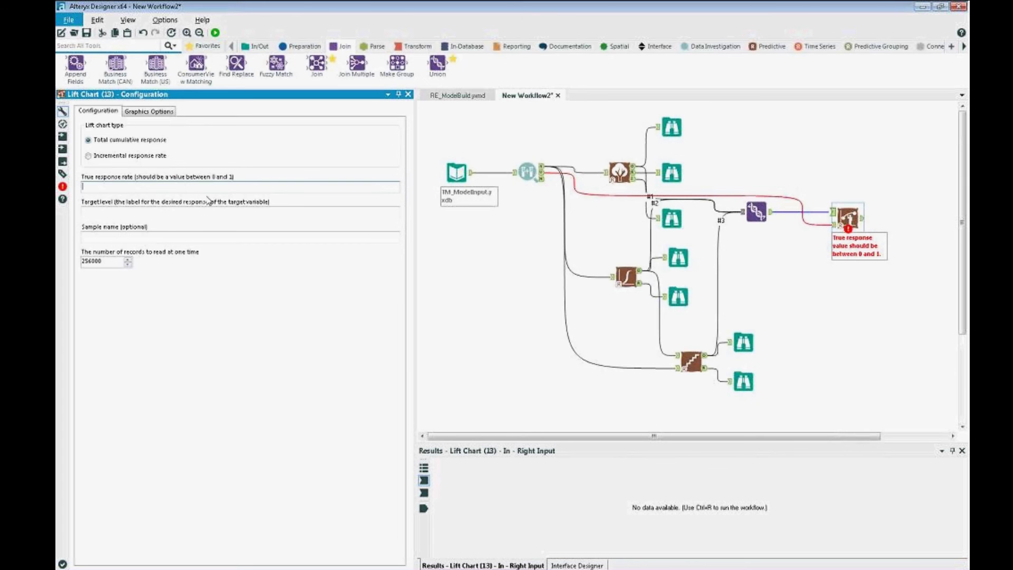
pyautogui.write('.02')
pyautogui.click(98, 213)
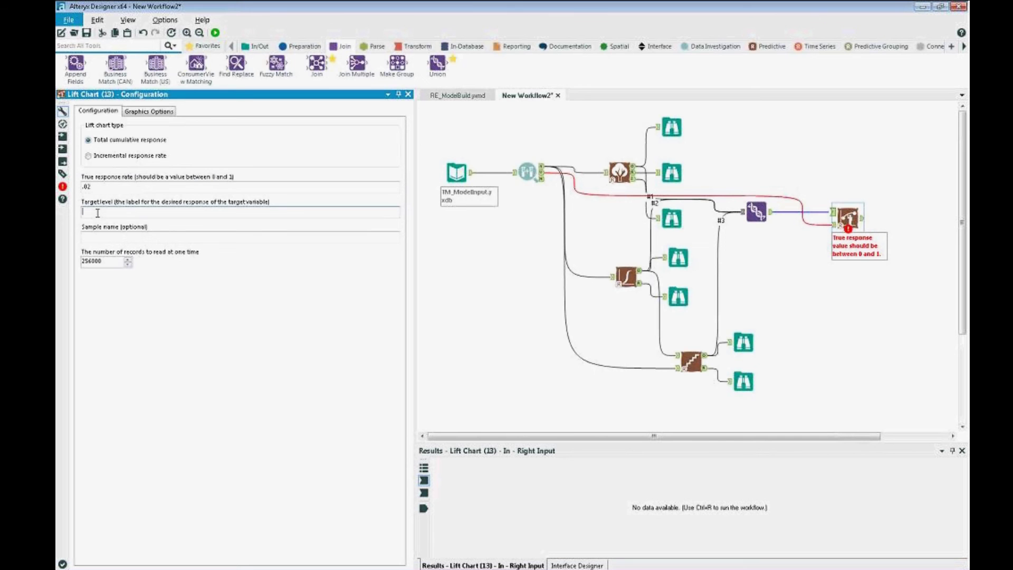
pyautogui.write('1')
# Add a Browse tool after the Lift Chart tool and run the workflow to produce the cumulative response chart.
pyautogui.rightClick(850, 214)
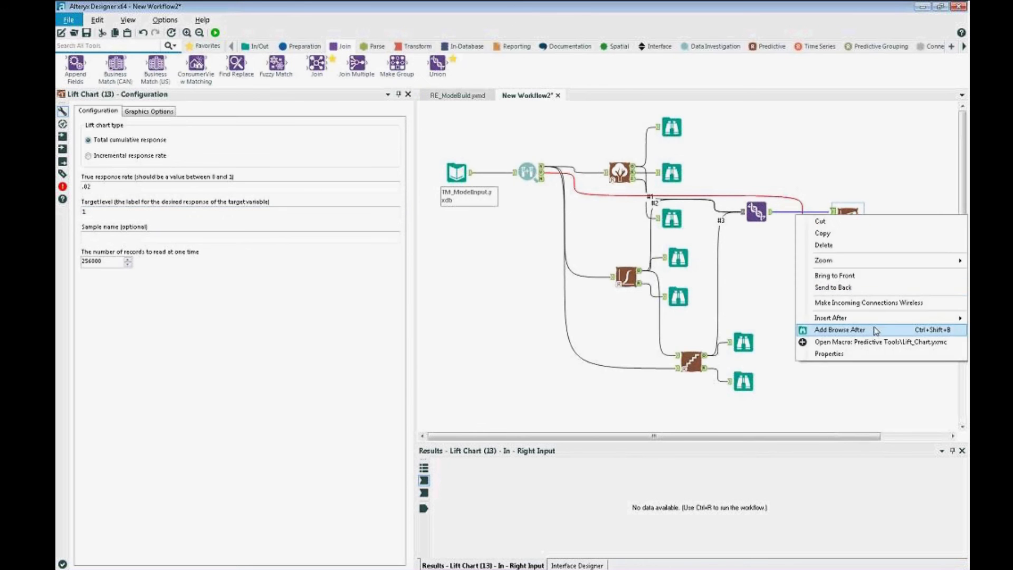
pyautogui.click(877, 330)
pyautogui.click(215, 32)
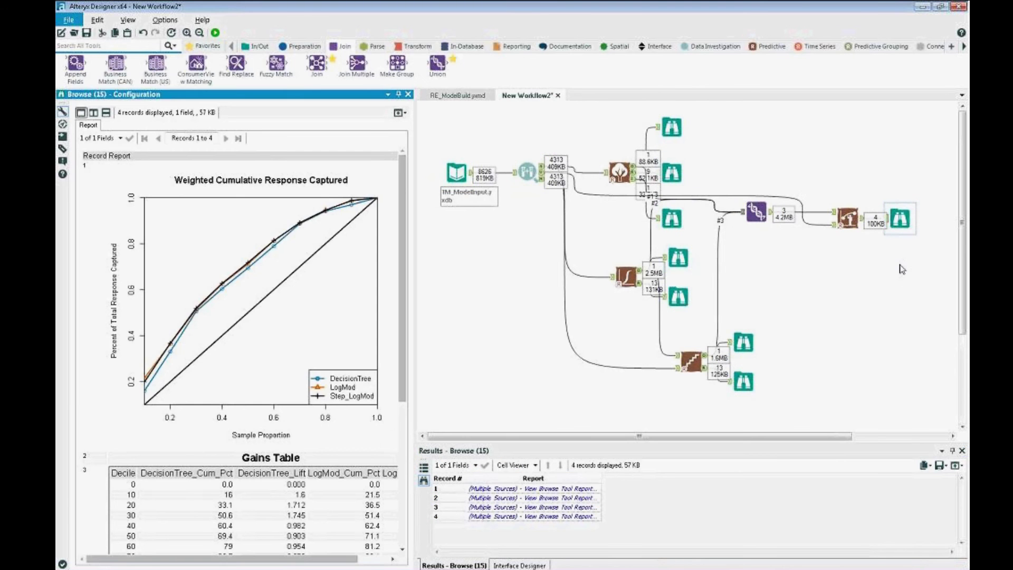
# Examine the lift chart report in its own maximized window, comparing the models' response curves, gains tables, areas under the curve and Gini coefficients.
pyautogui.click(403, 114)
pyautogui.click(404, 126)
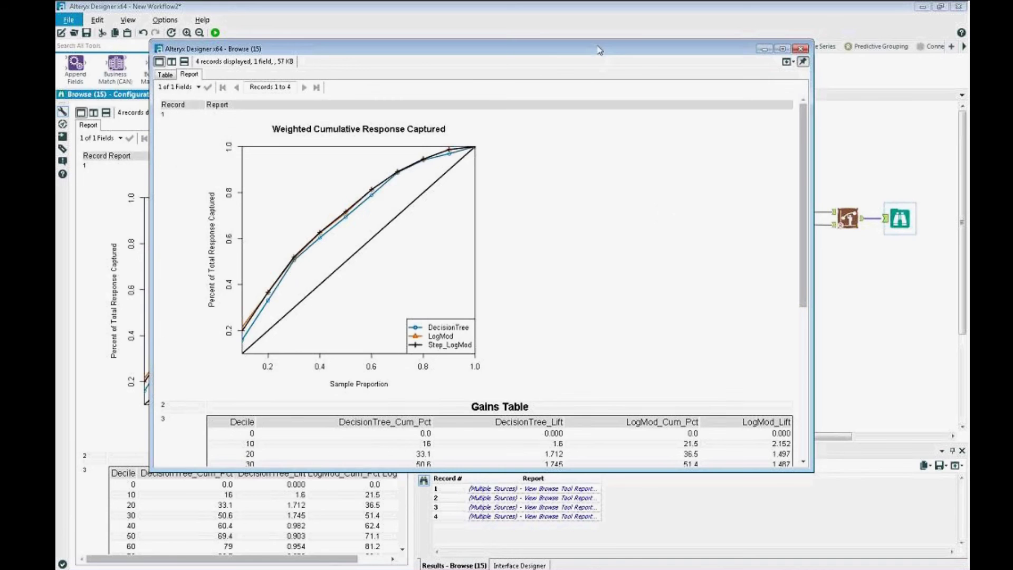
pyautogui.doubleClick(592, 56)
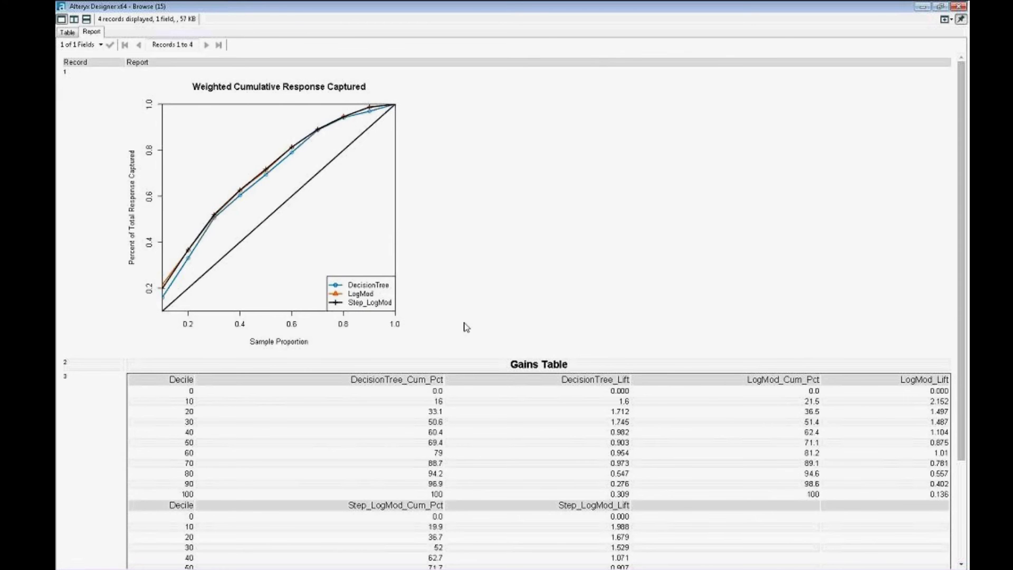
pyautogui.scroll(-1, 465, 327)
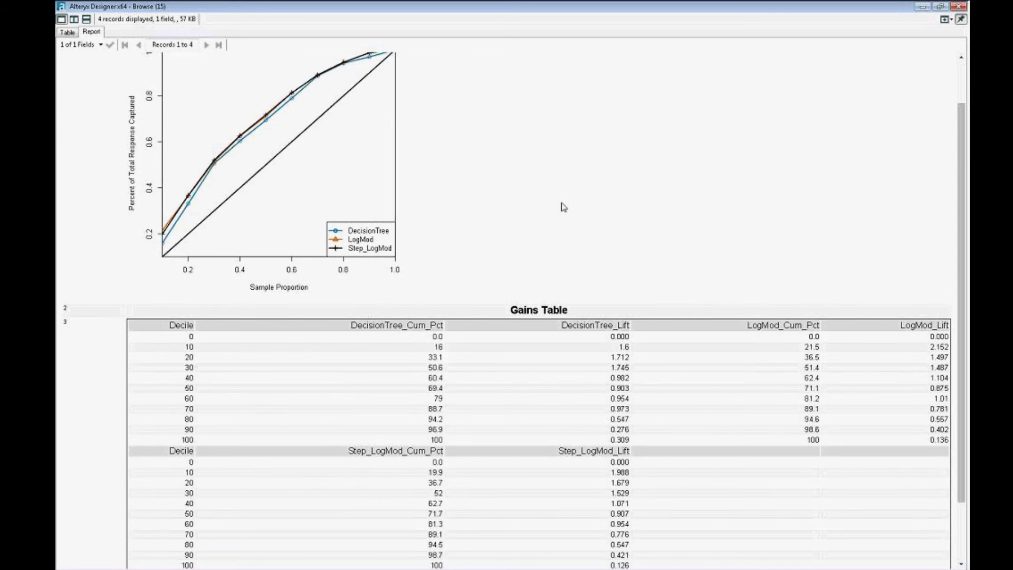
pyautogui.scroll(-1, 562, 208)
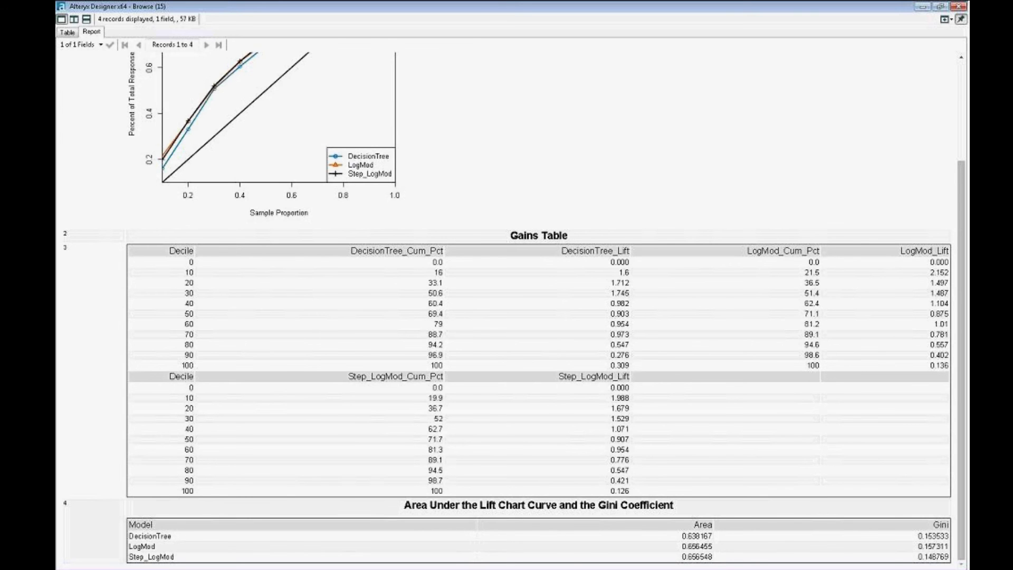
pyautogui.moveTo(687, 557); pyautogui.dragTo(716, 558)
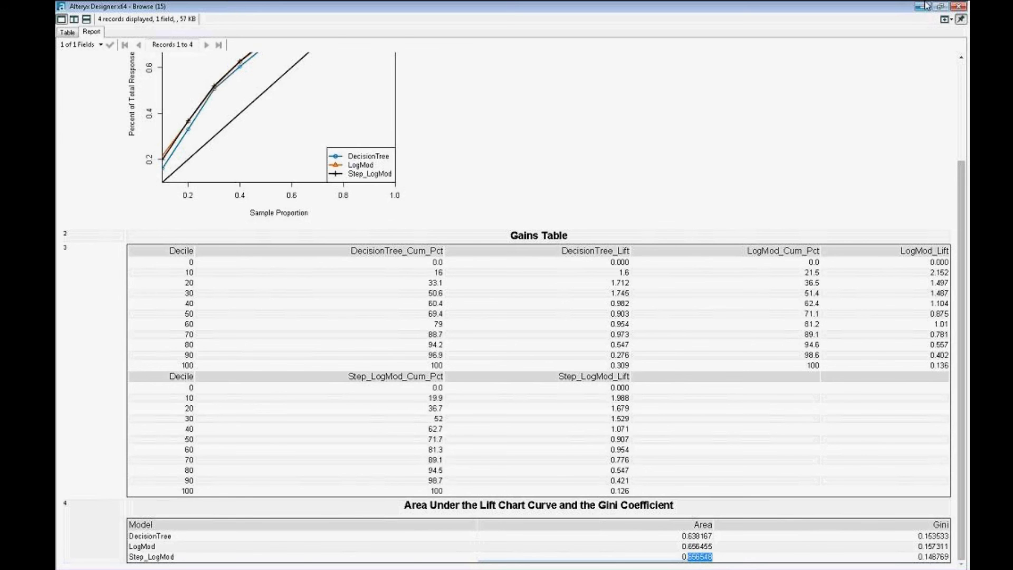
pyautogui.click(959, 6)
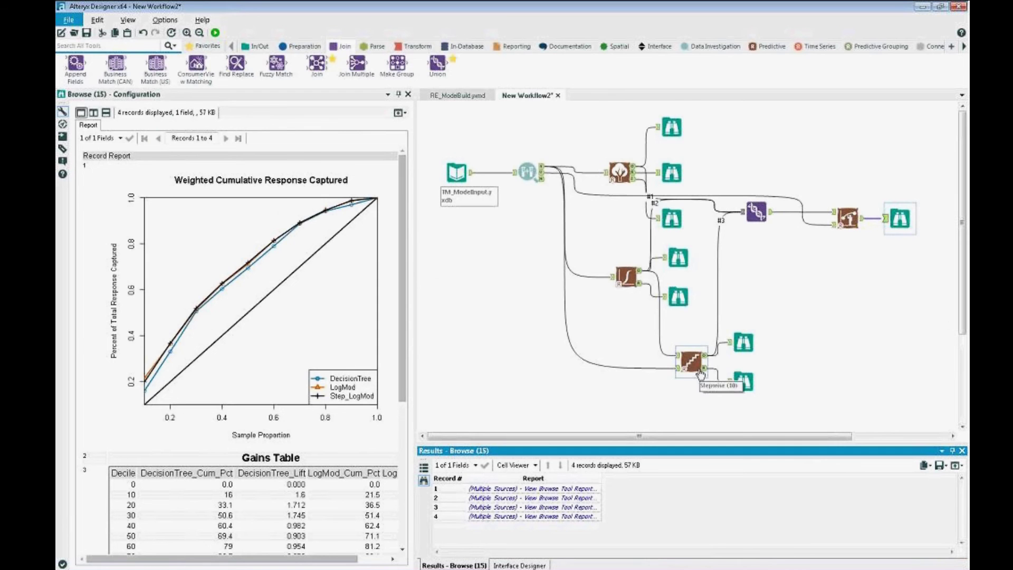
# Add a Score tool fed by the Stepwise model output and the full TM_ModelInput data, with a Browse tool after it.
pyautogui.click(767, 46)
pyautogui.moveTo(850, 63); pyautogui.dragTo(848, 317)
pyautogui.moveTo(705, 357); pyautogui.dragTo(832, 310)
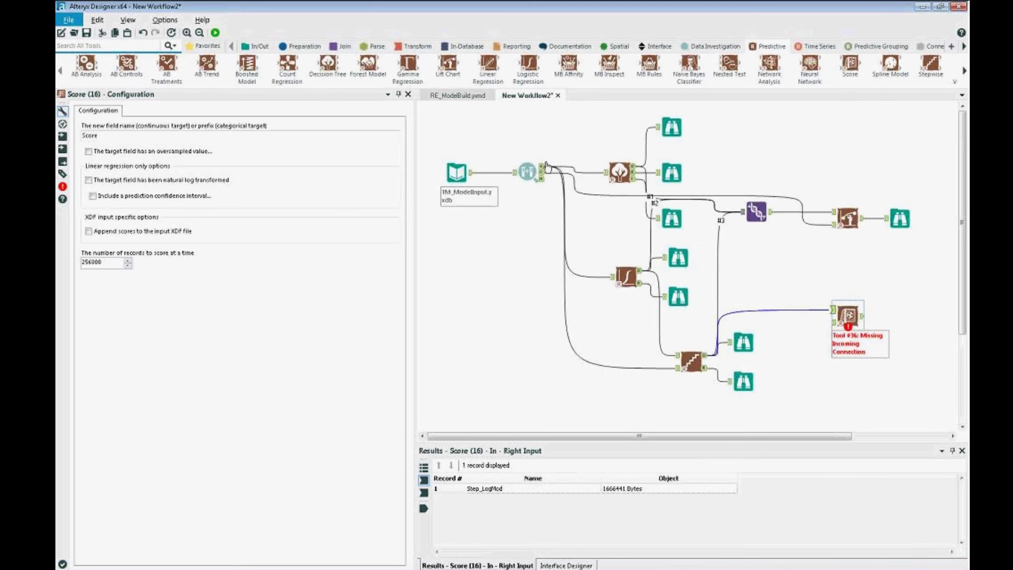
pyautogui.click(848, 214)
pyautogui.moveTo(471, 174); pyautogui.dragTo(832, 323)
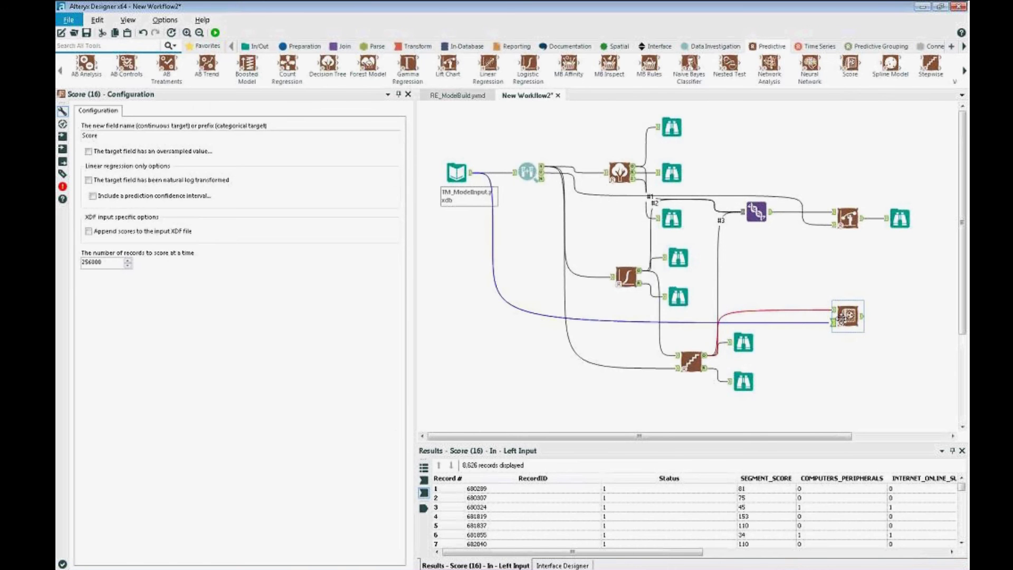
pyautogui.rightClick(847, 316)
pyautogui.click(854, 432)
# Configure the Score tool for an oversampled target value of 1 with an original percentage of 2.0, and run the workflow.
pyautogui.click(847, 317)
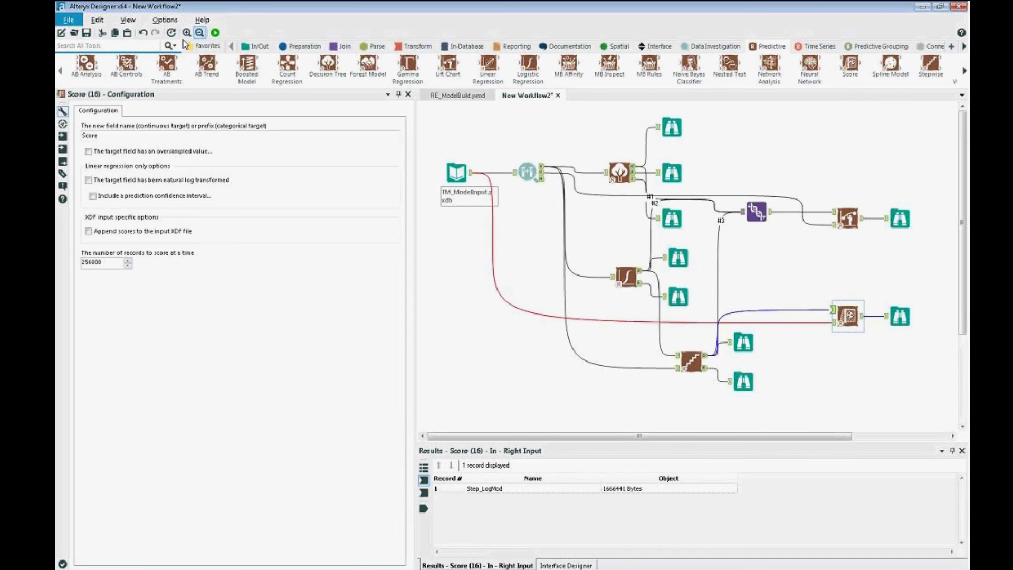
pyautogui.click(89, 151)
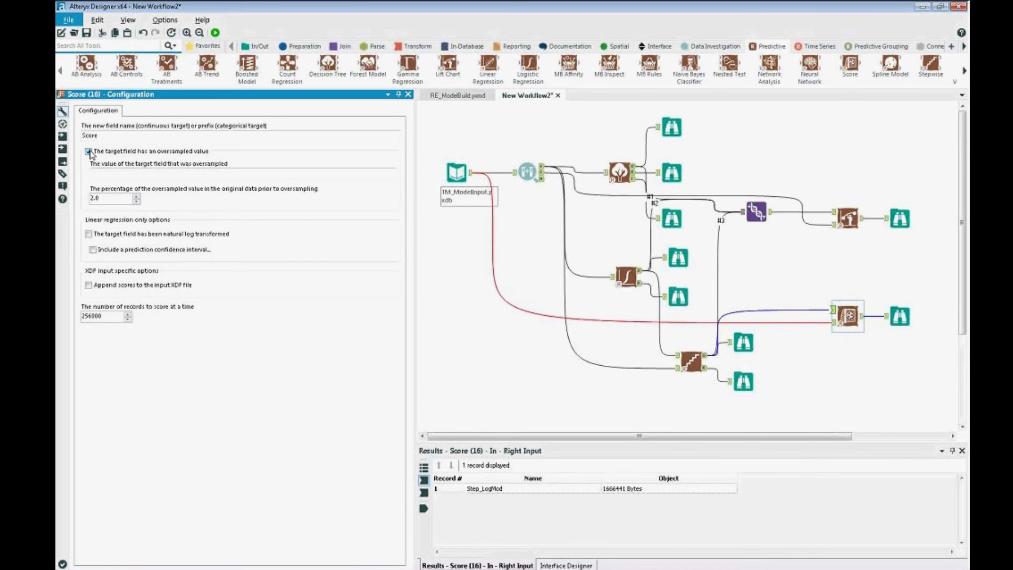
pyautogui.click(106, 174)
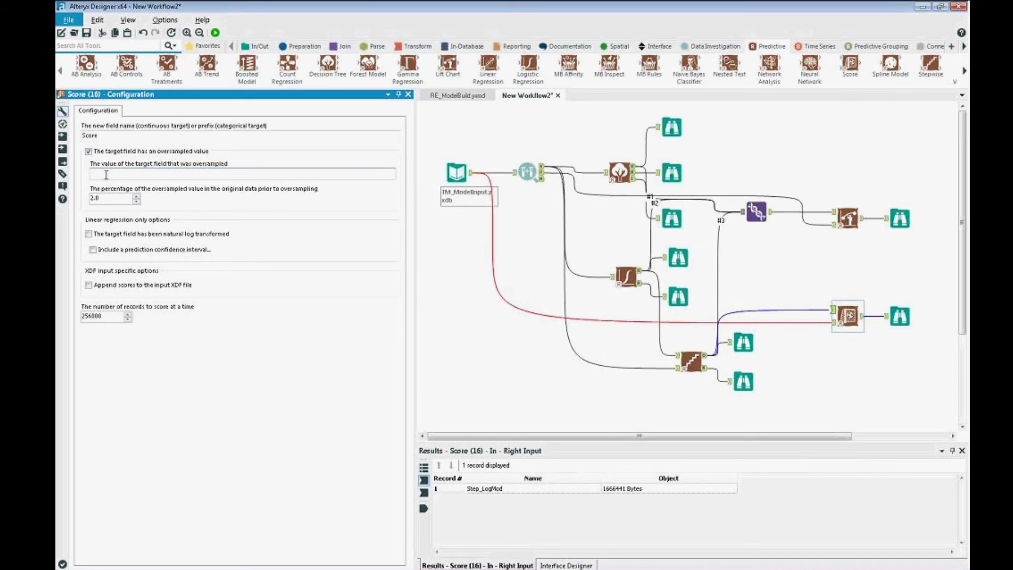
pyautogui.write('1')
pyautogui.moveTo(97, 175); pyautogui.dragTo(80, 173)
pyautogui.doubleClick(110, 197)
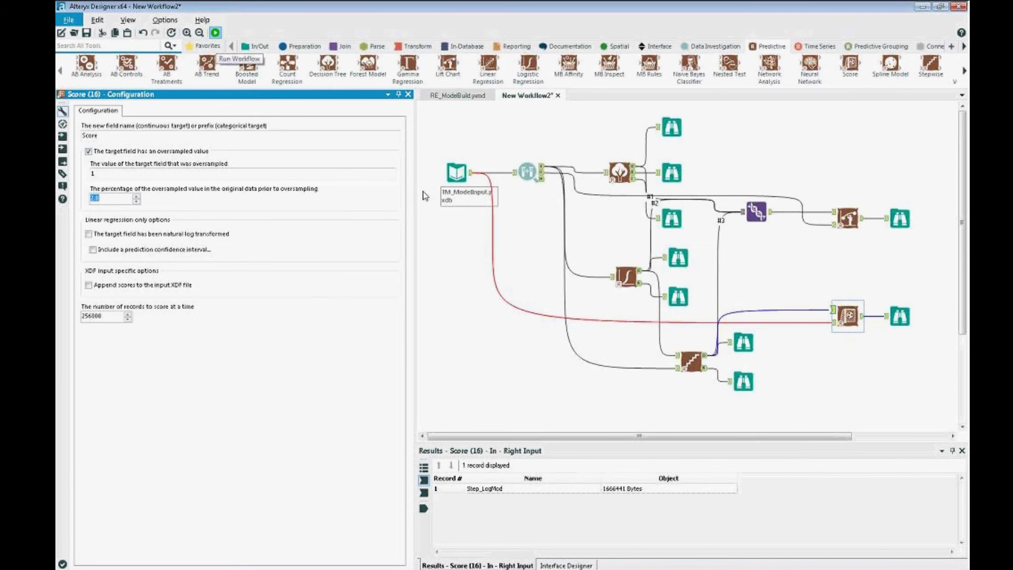
pyautogui.hotkey('ctrl', 'r')
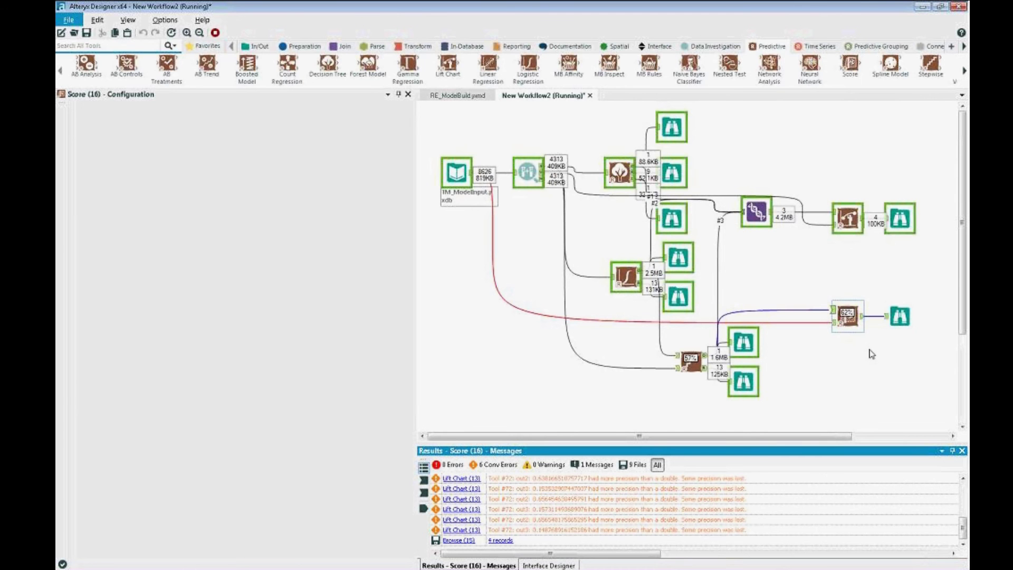
# Examine the scored records in their own window, checking the Score_0 and Score_1 values.
pyautogui.click(900, 317)
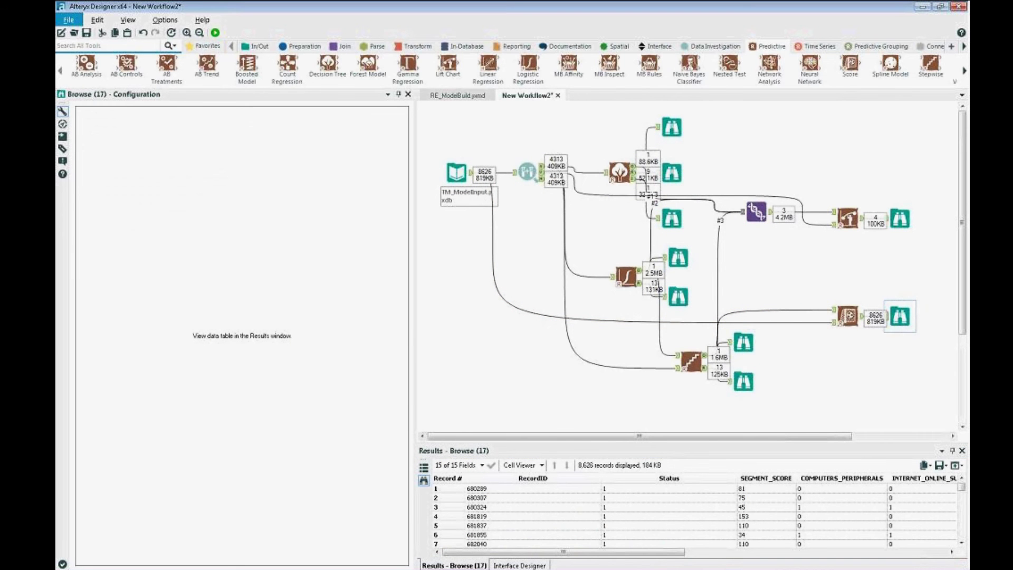
pyautogui.click(960, 466)
pyautogui.click(897, 477)
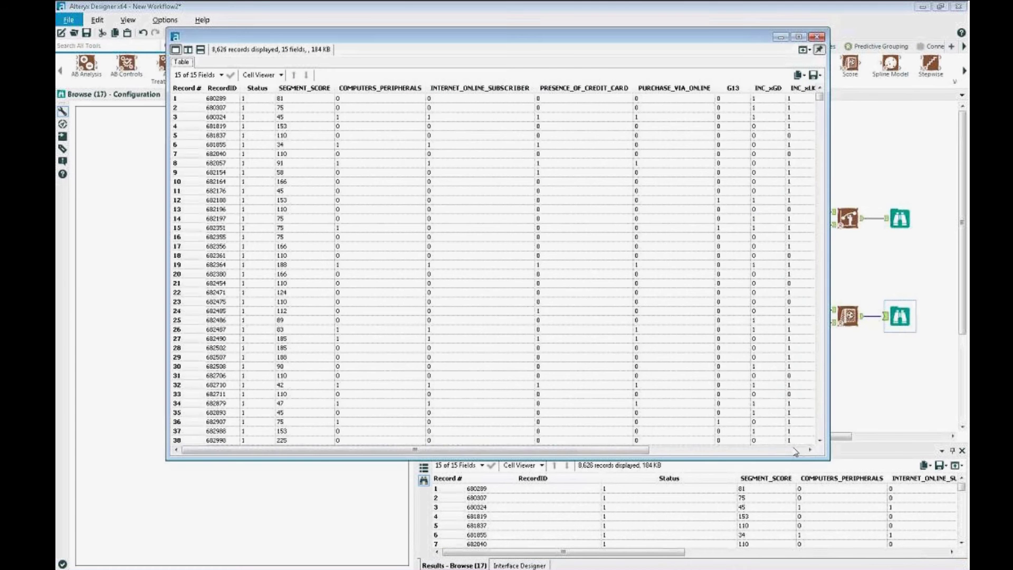
pyautogui.click(799, 452)
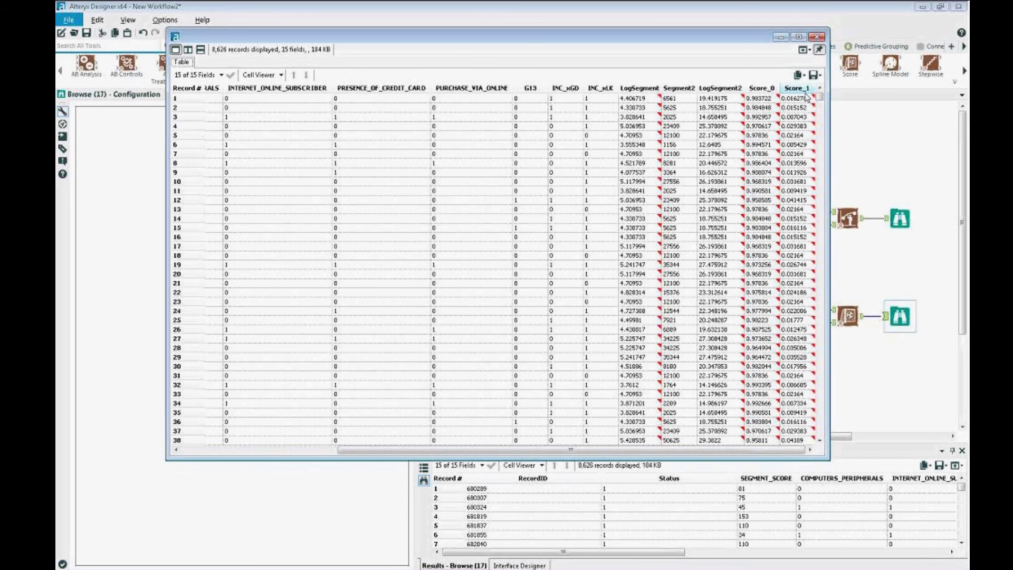
pyautogui.click(761, 109)
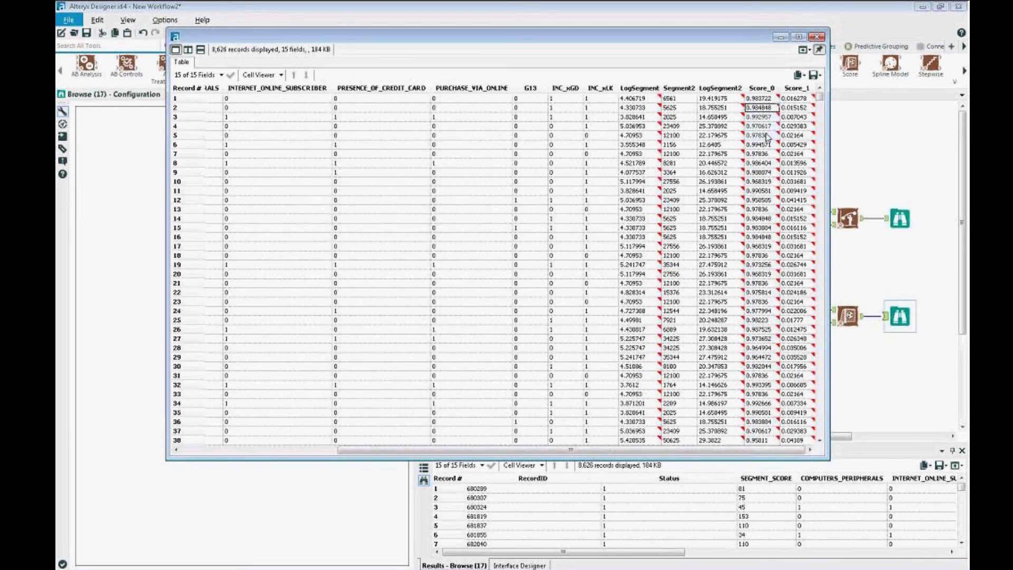
pyautogui.moveTo(778, 230); pyautogui.dragTo(772, 239)
pyautogui.moveTo(799, 99); pyautogui.dragTo(806, 137)
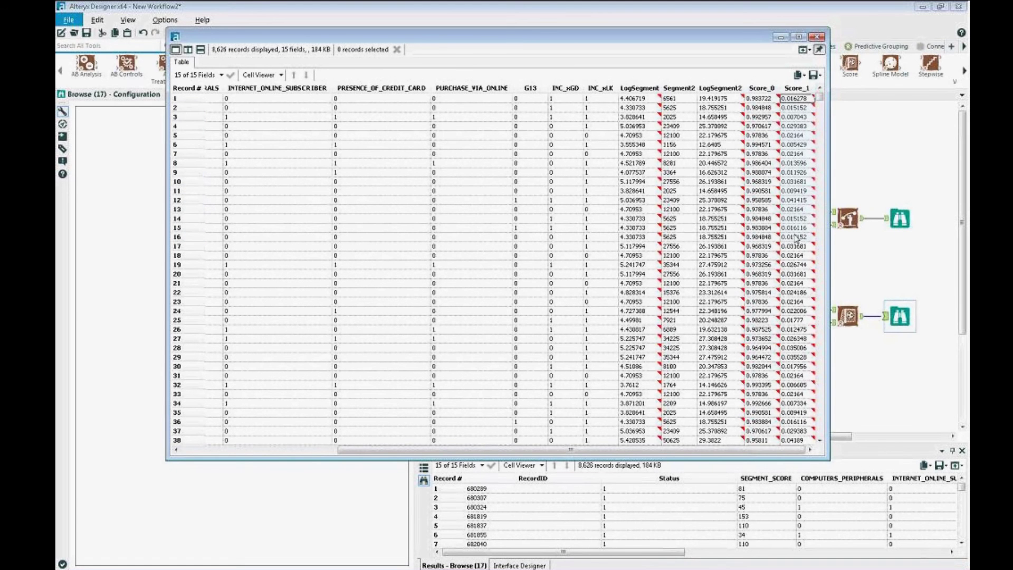
pyautogui.moveTo(797, 237); pyautogui.dragTo(797, 237)
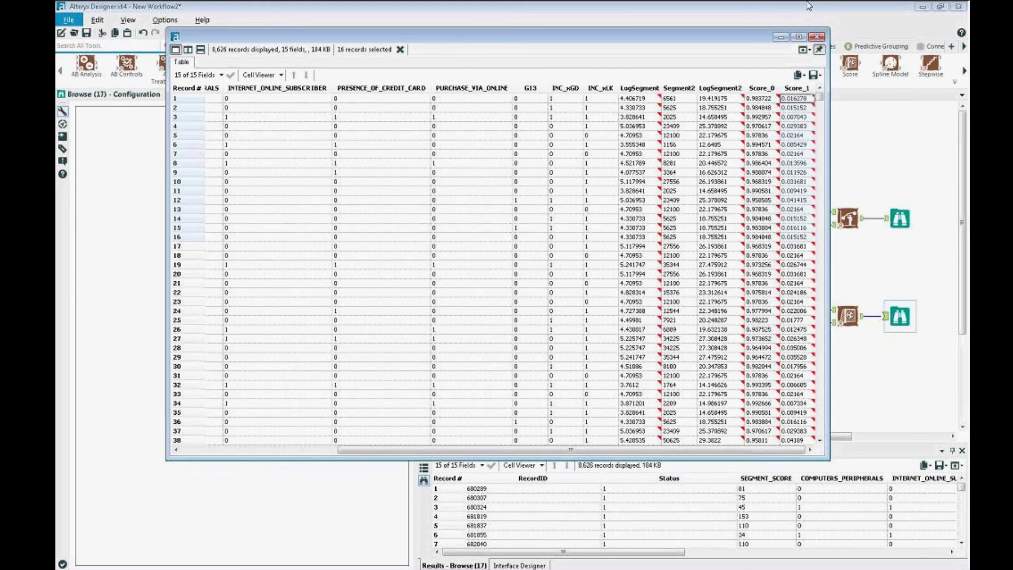
pyautogui.click(816, 37)
# Insert a Sort tool between the Score and Browse tools, sorting by Score_1 in descending order.
pyautogui.click(306, 46)
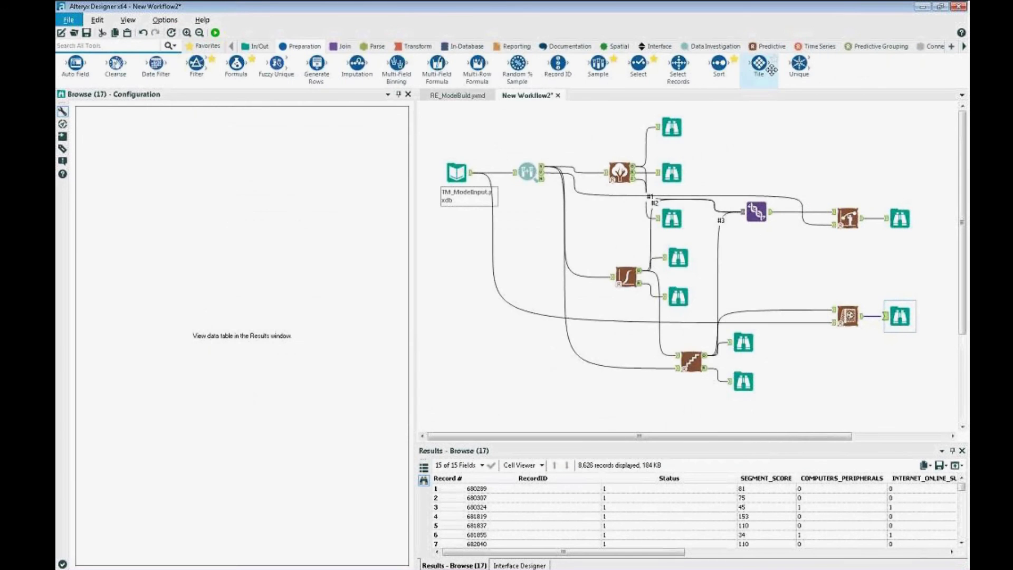
pyautogui.moveTo(718, 63); pyautogui.dragTo(878, 316)
pyautogui.click(124, 132)
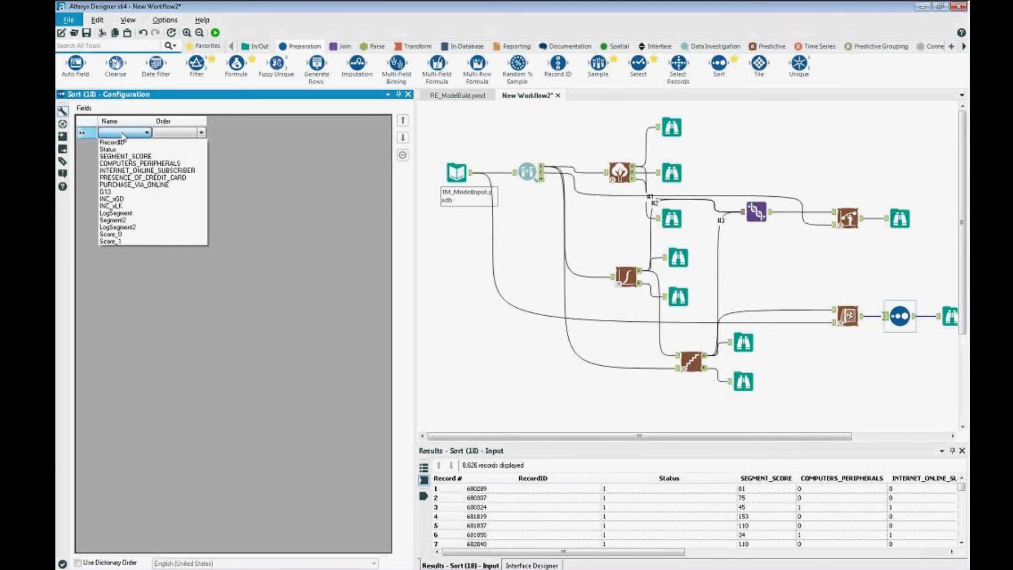
pyautogui.click(146, 241)
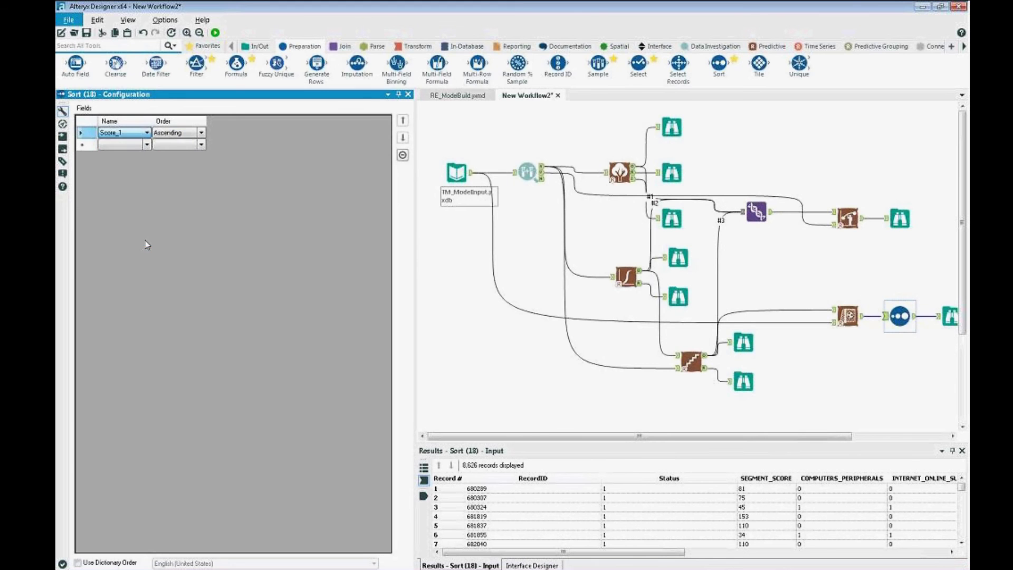
pyautogui.click(168, 132)
pyautogui.click(171, 150)
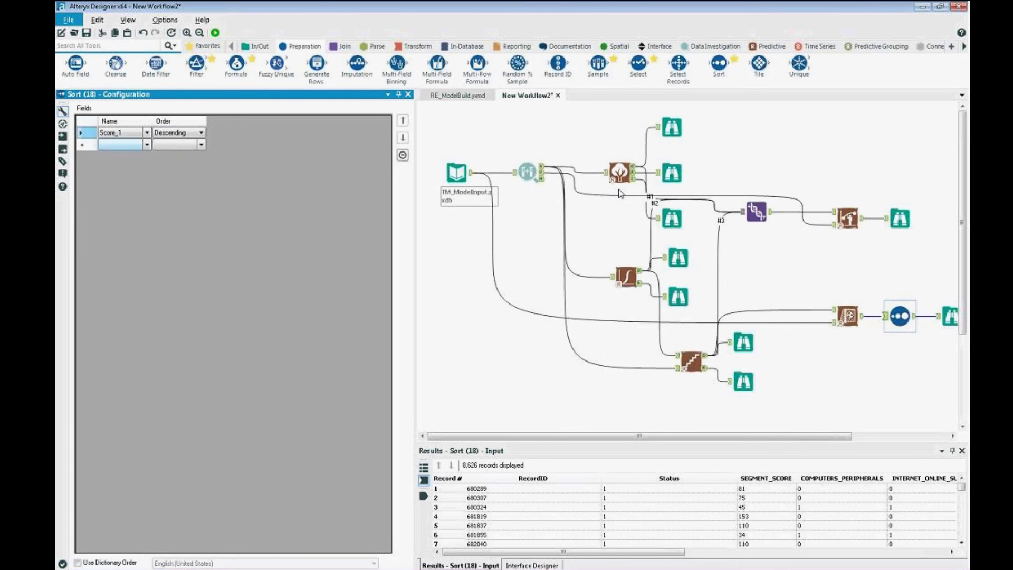
# Insert a Sample tool after the Sort that keeps the first 25% of records, and run the workflow.
pyautogui.moveTo(789, 436); pyautogui.dragTo(862, 443)
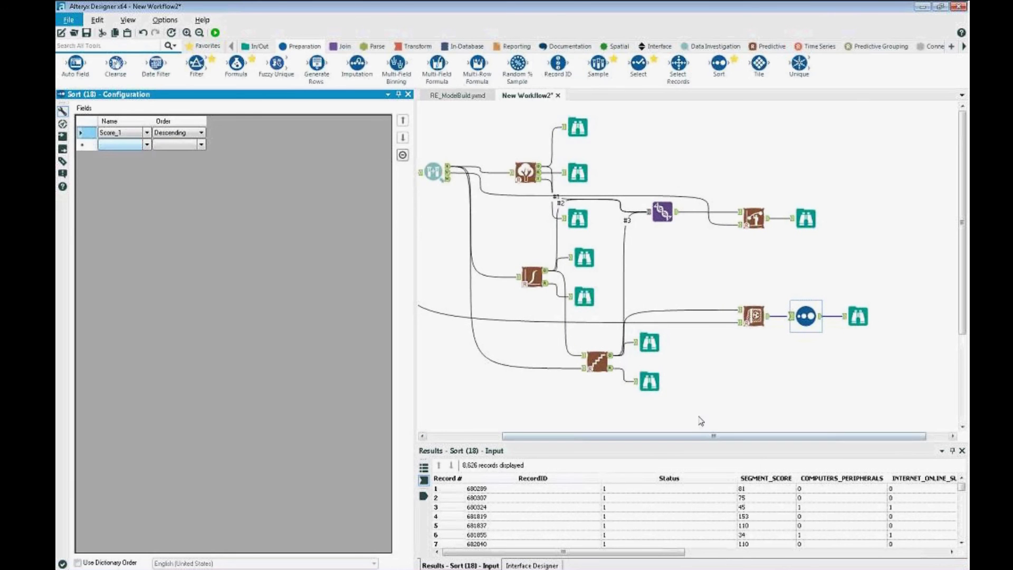
pyautogui.moveTo(598, 63); pyautogui.dragTo(841, 316)
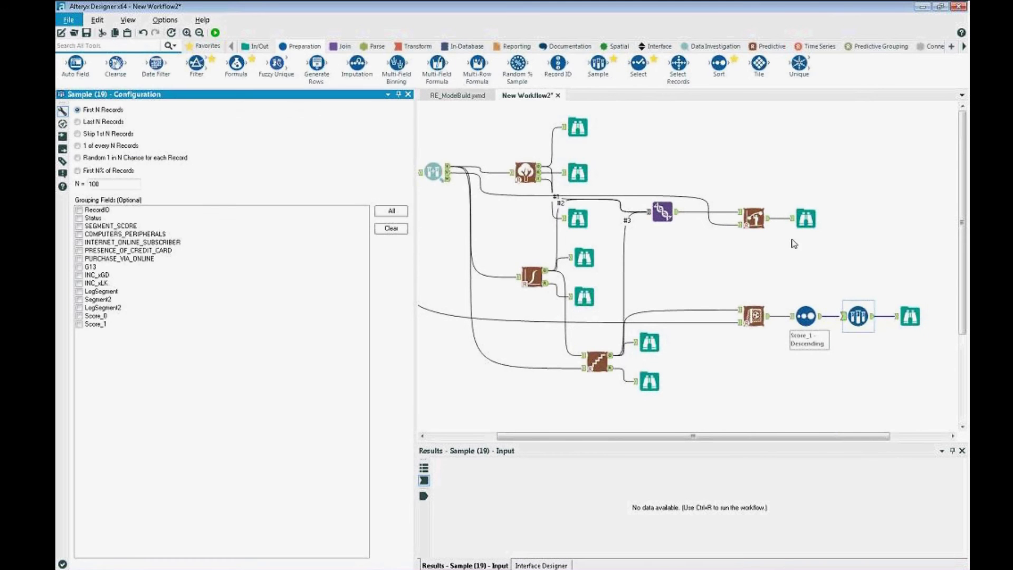
pyautogui.click(77, 170)
pyautogui.doubleClick(112, 183)
pyautogui.write('25')
pyautogui.click(860, 417)
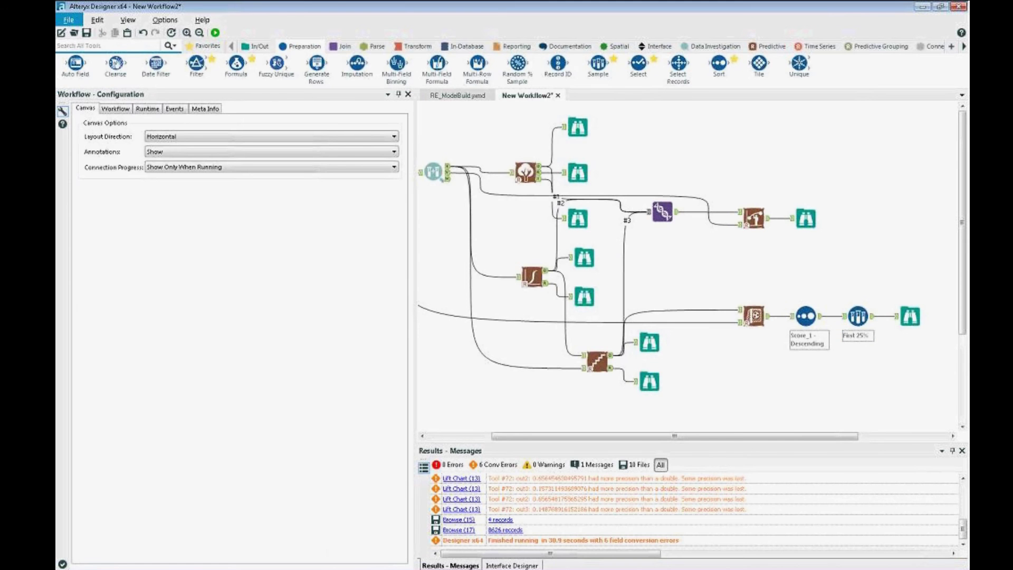
pyautogui.click(215, 32)
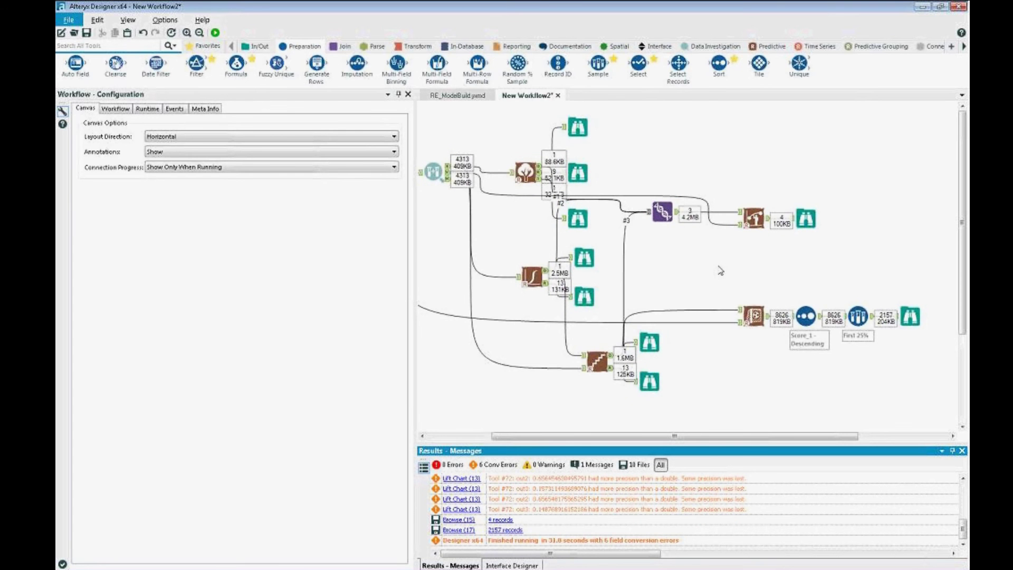
# Open the Logistic Regression tool's underlying macro and examine the R code inside its R tool.
pyautogui.click(433, 171)
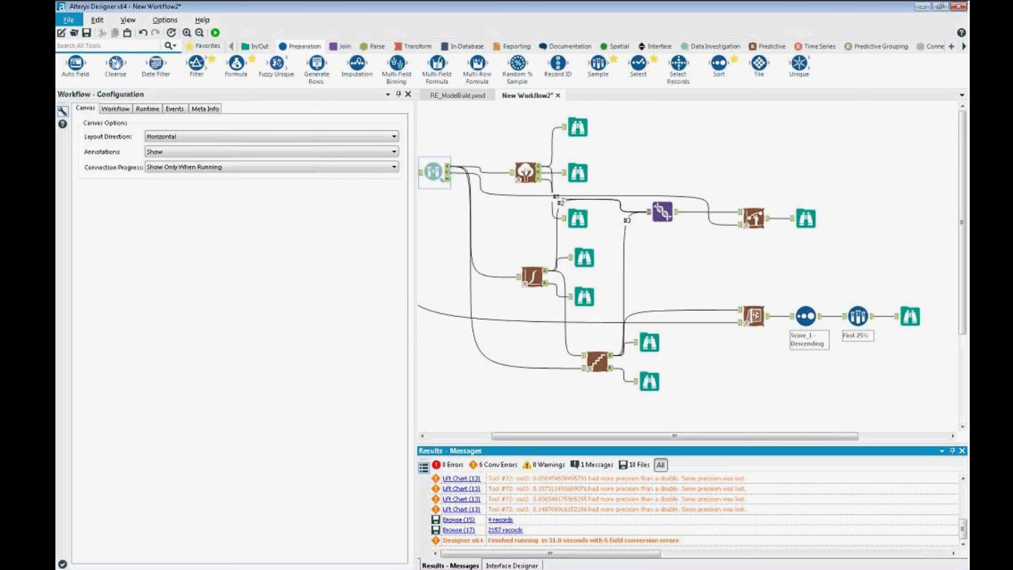
pyautogui.rightClick(534, 279)
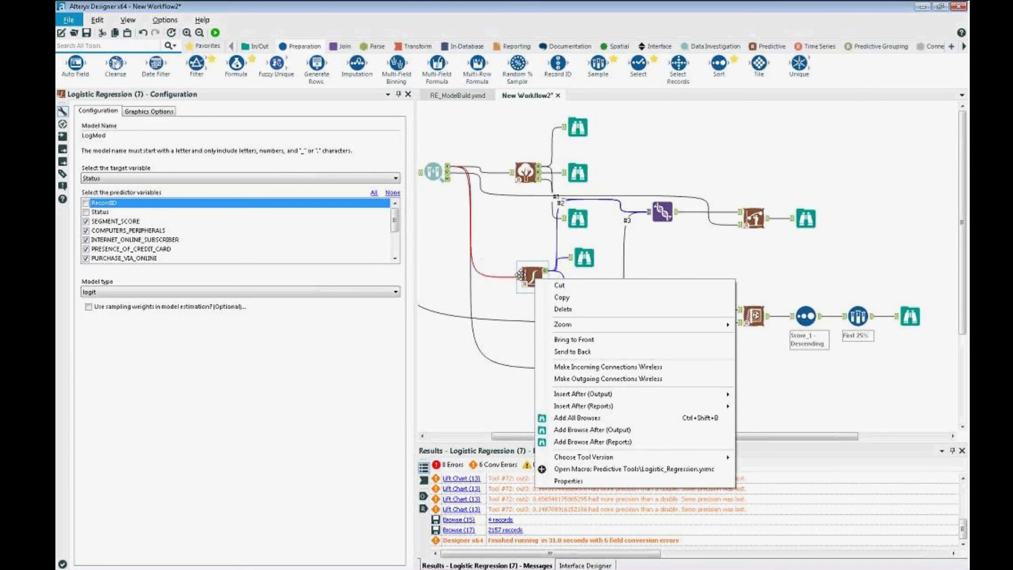
pyautogui.click(608, 469)
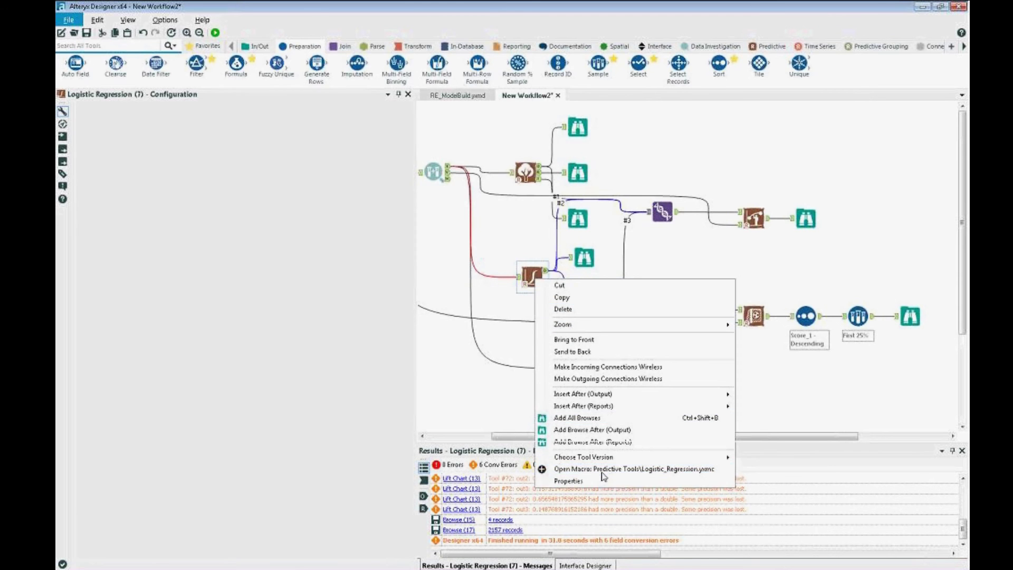
pyautogui.scroll(-5, 733, 264)
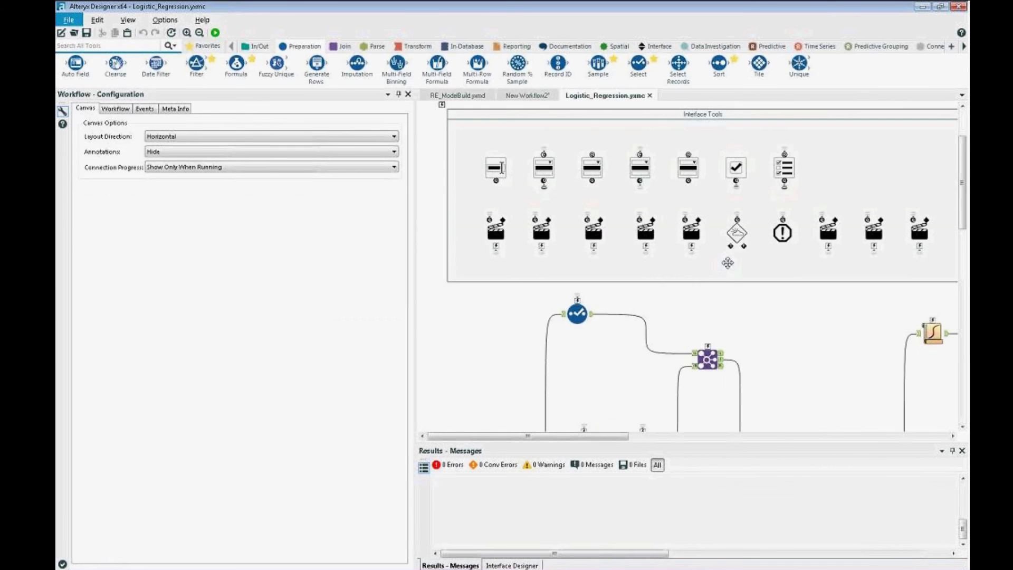
pyautogui.scroll(-2, 730, 268)
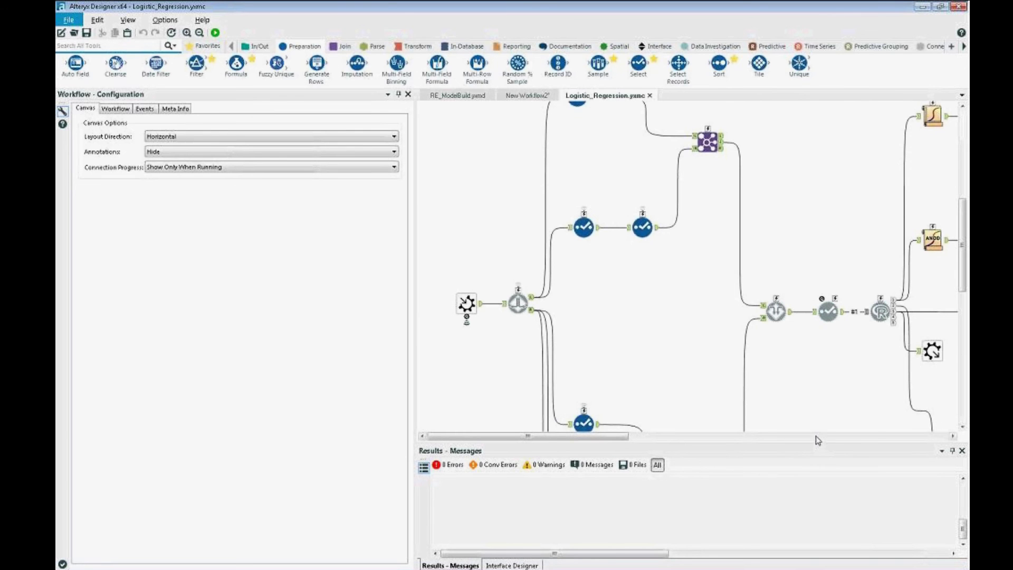
pyautogui.click(884, 308)
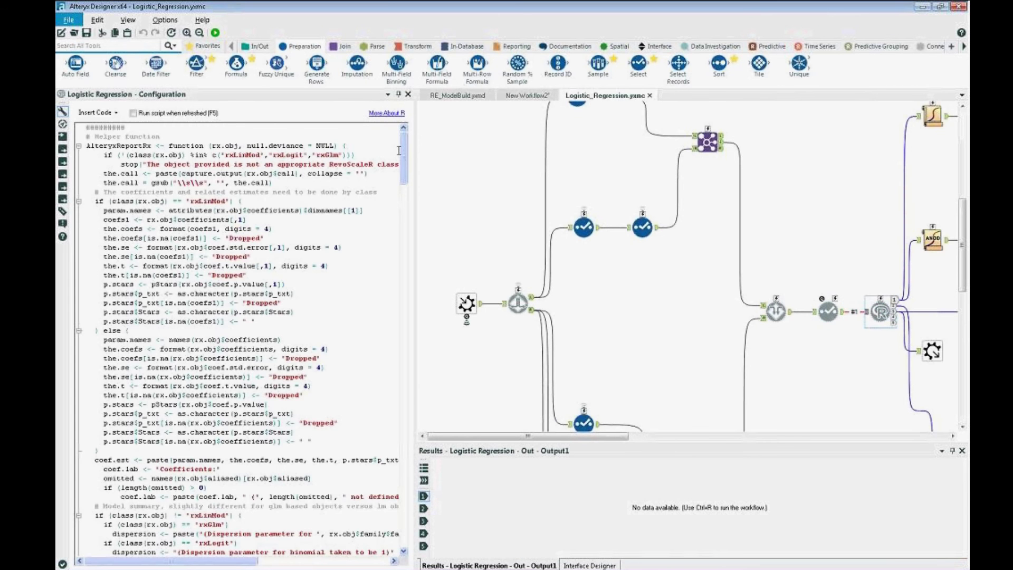
pyautogui.moveTo(405, 156)
pyautogui.mouseDown()
pyautogui.moveTo(407, 272)
pyautogui.moveTo(405, 150)
pyautogui.mouseUp()
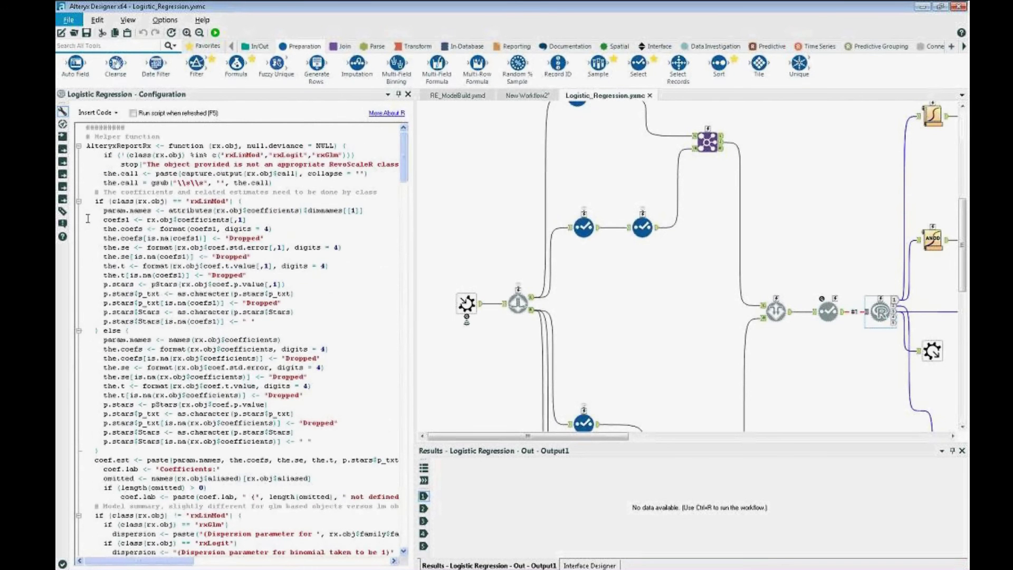